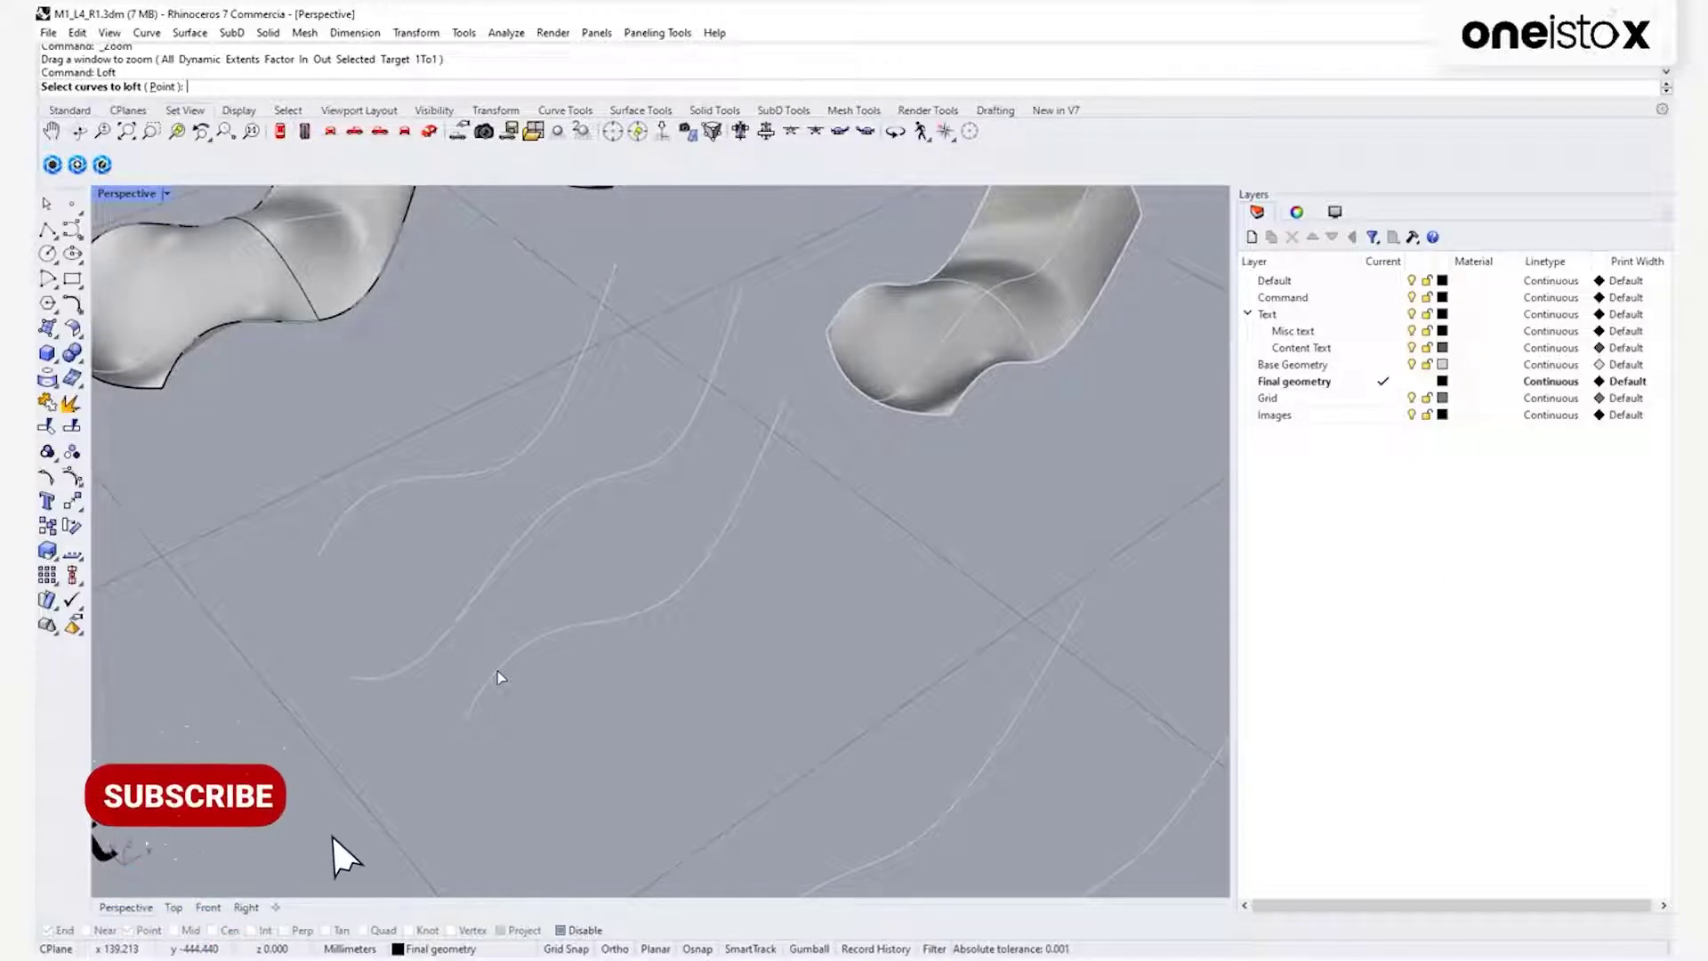
Loft a surface through the three wavy curves in the try-out space using the preset loft options.
left_click(499, 678)
left_click(425, 675)
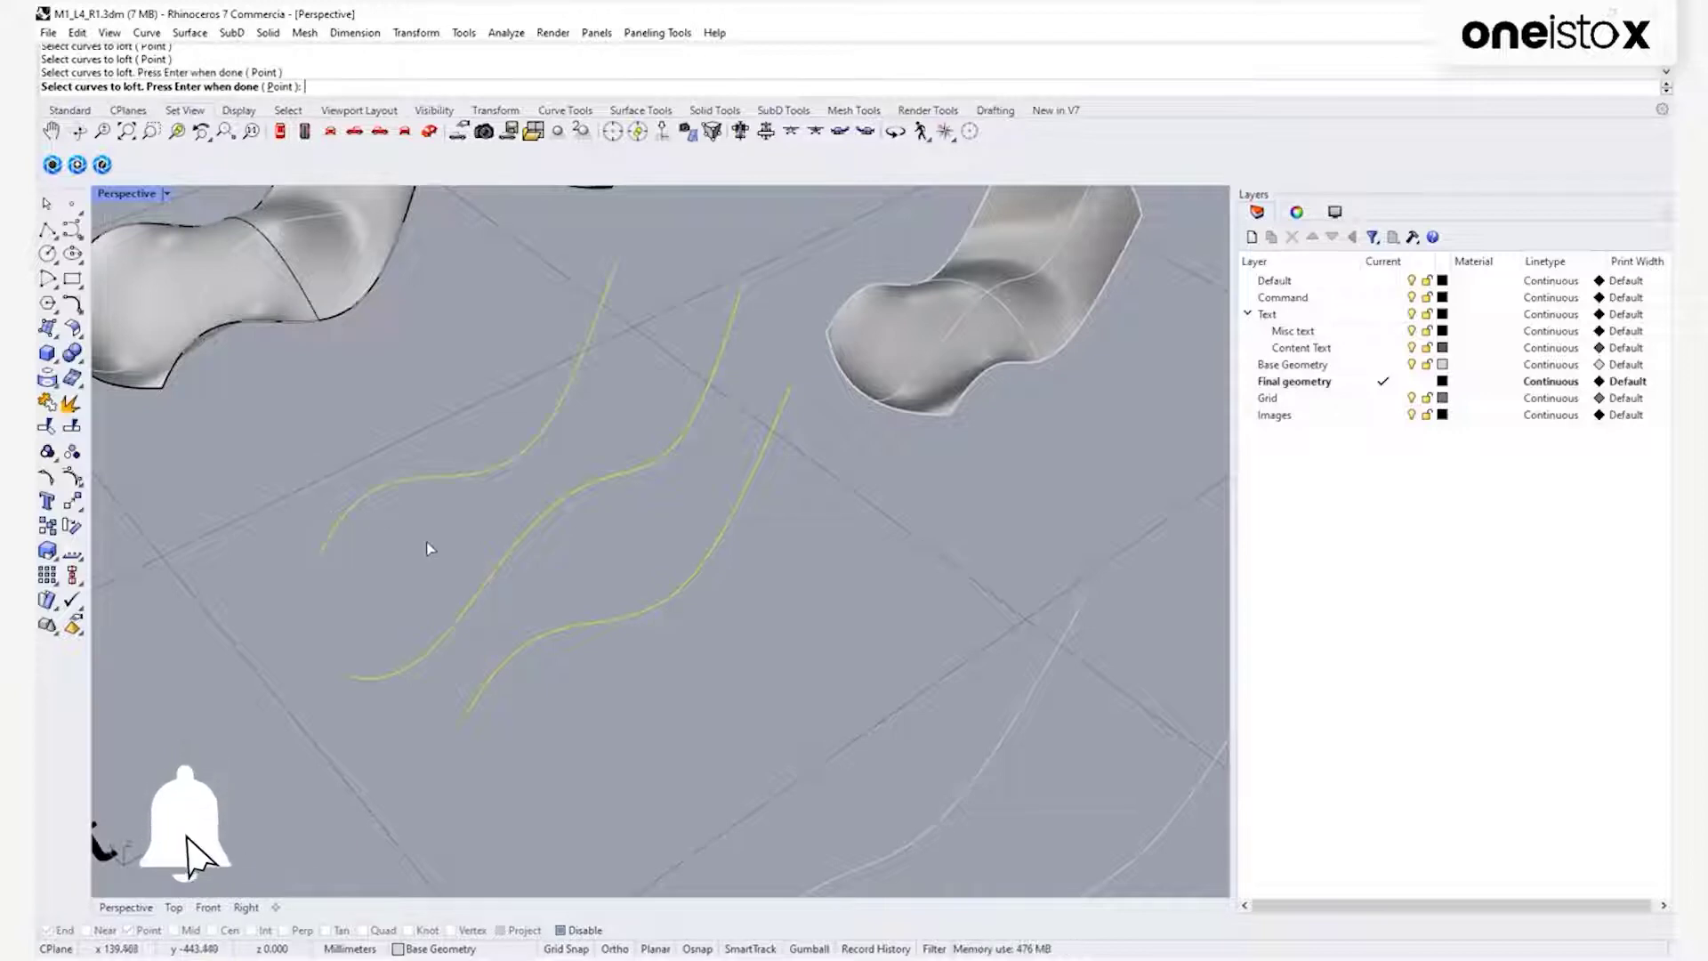
key("Return")
left_click(819, 615)
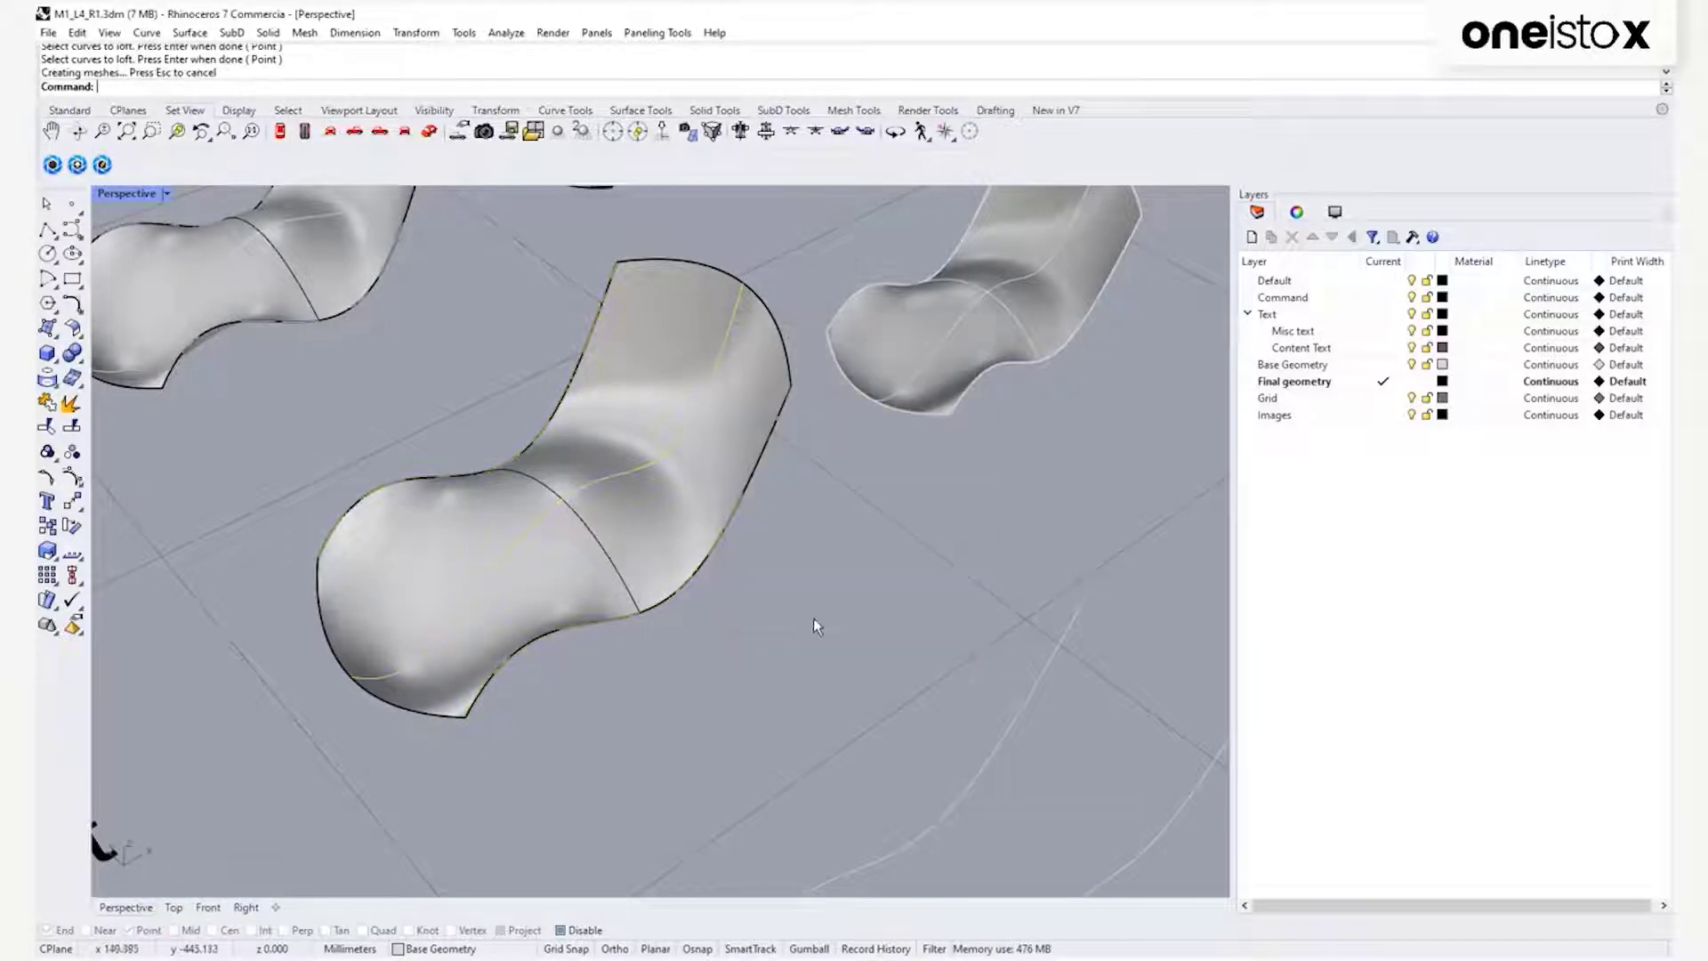
Delete the lofted surface from the try-out curves.
right_click_drag(628, 539, 610, 526)
left_click(610, 526)
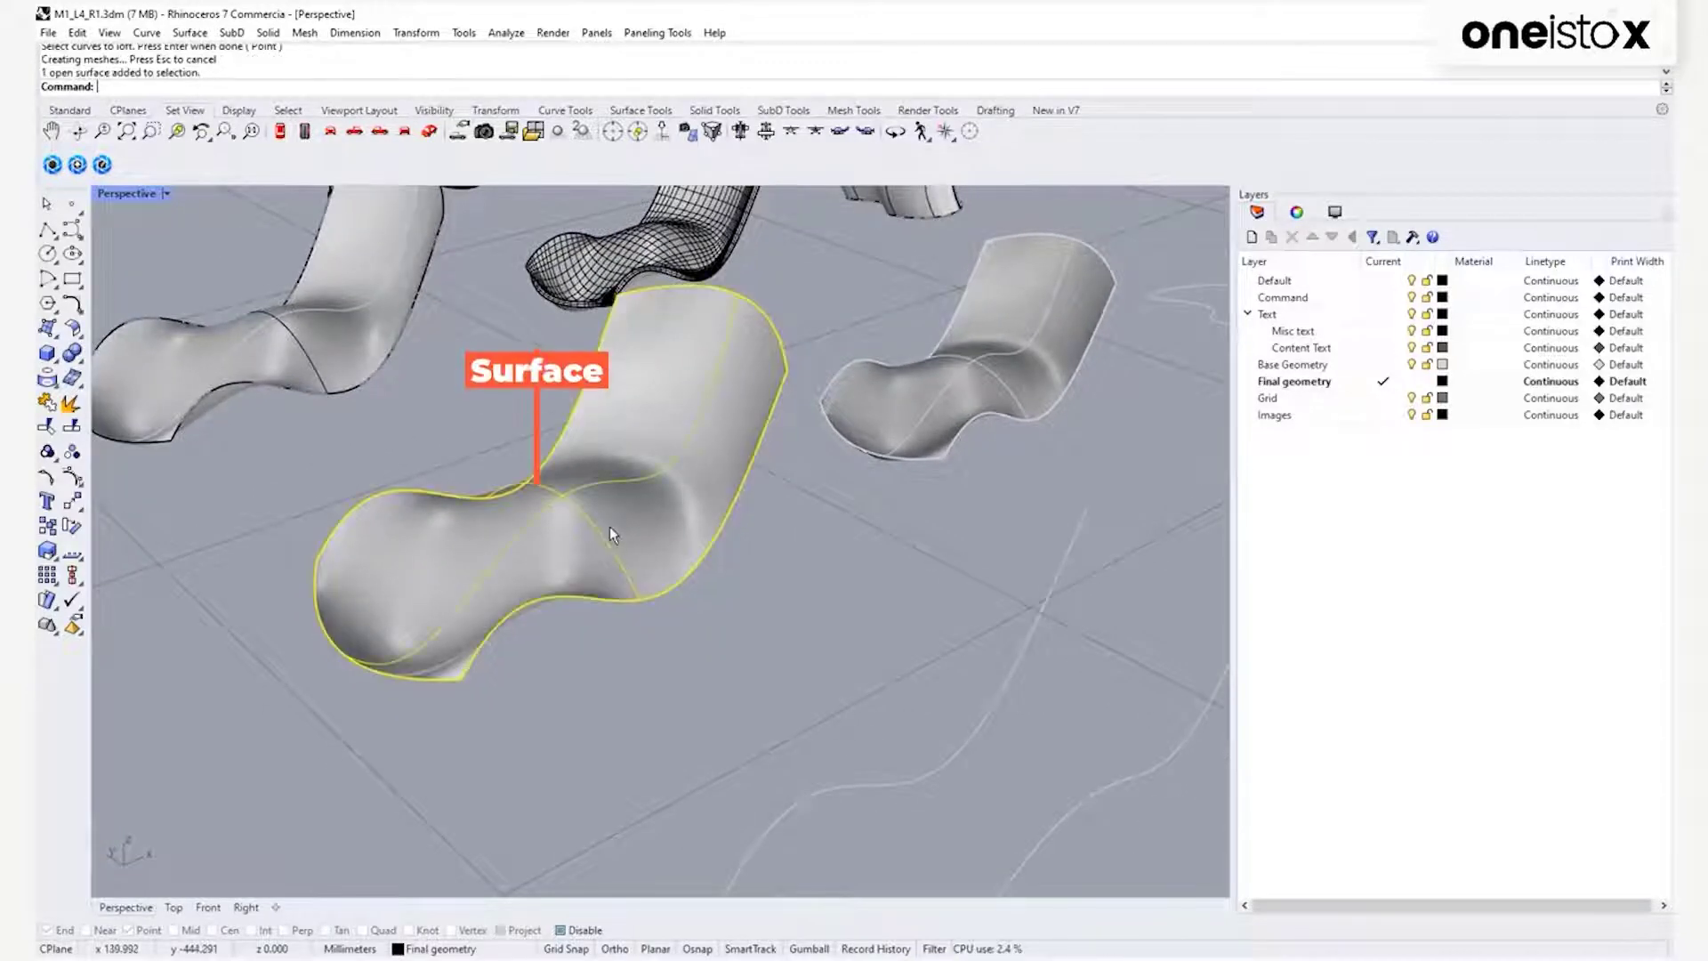
key("Delete")
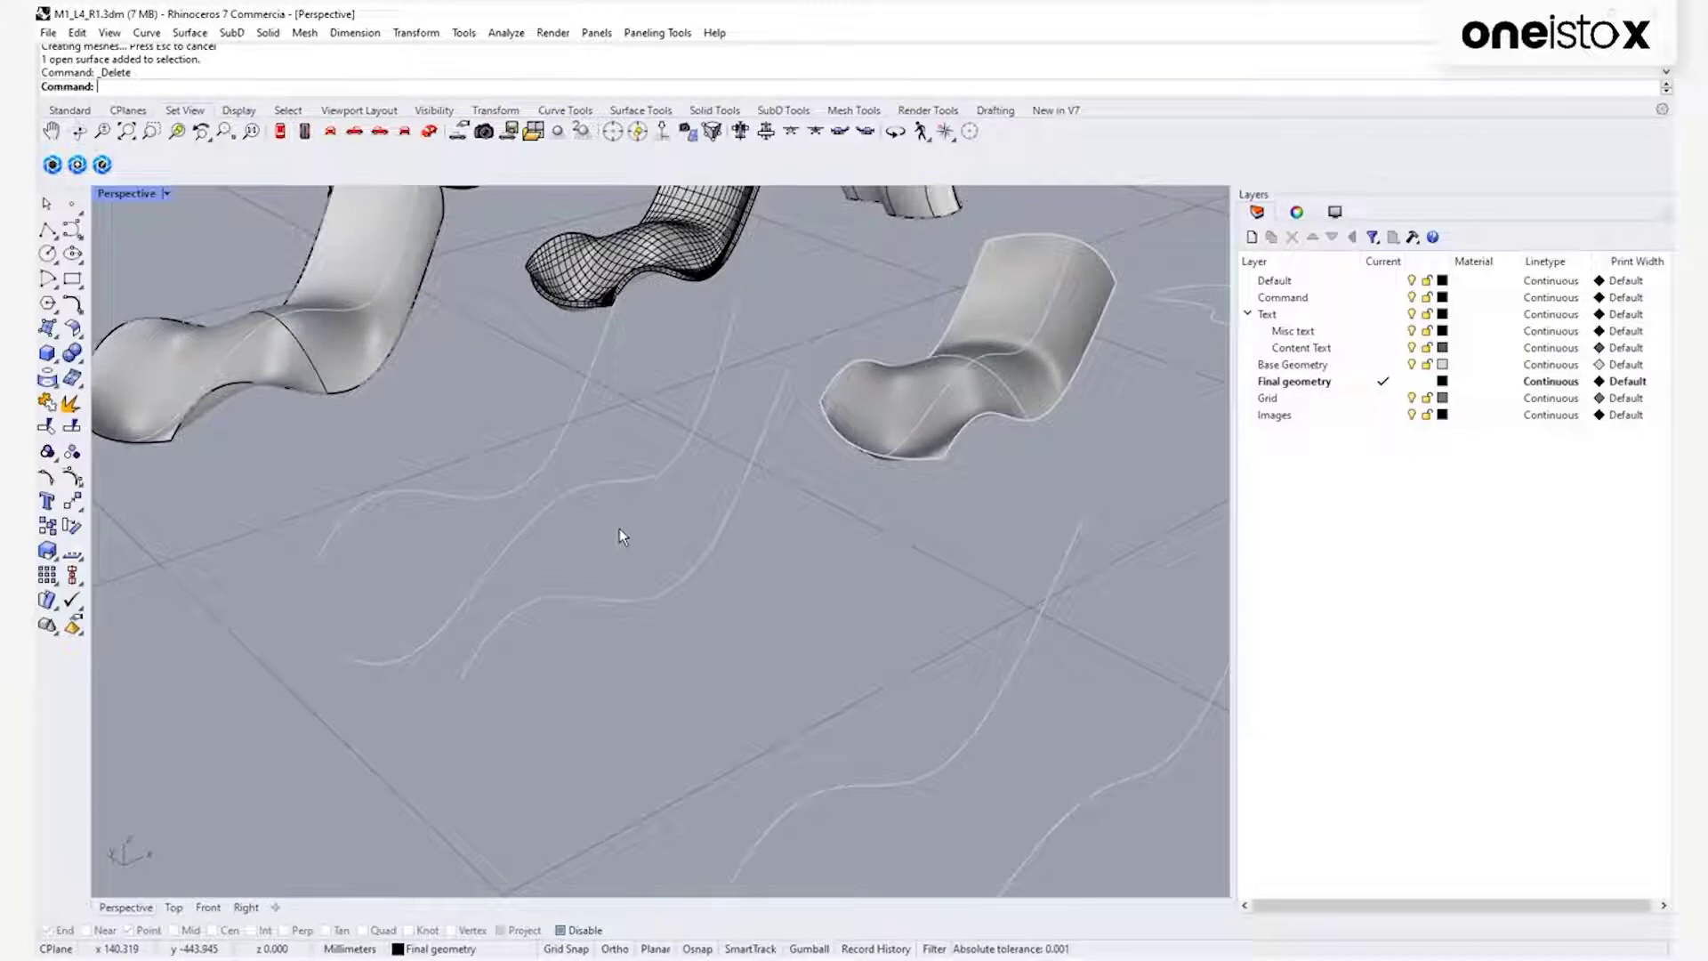
Try lofting the three try-out curves with the middle curve picked at its opposite end, and cancel the loft.
key("Return")
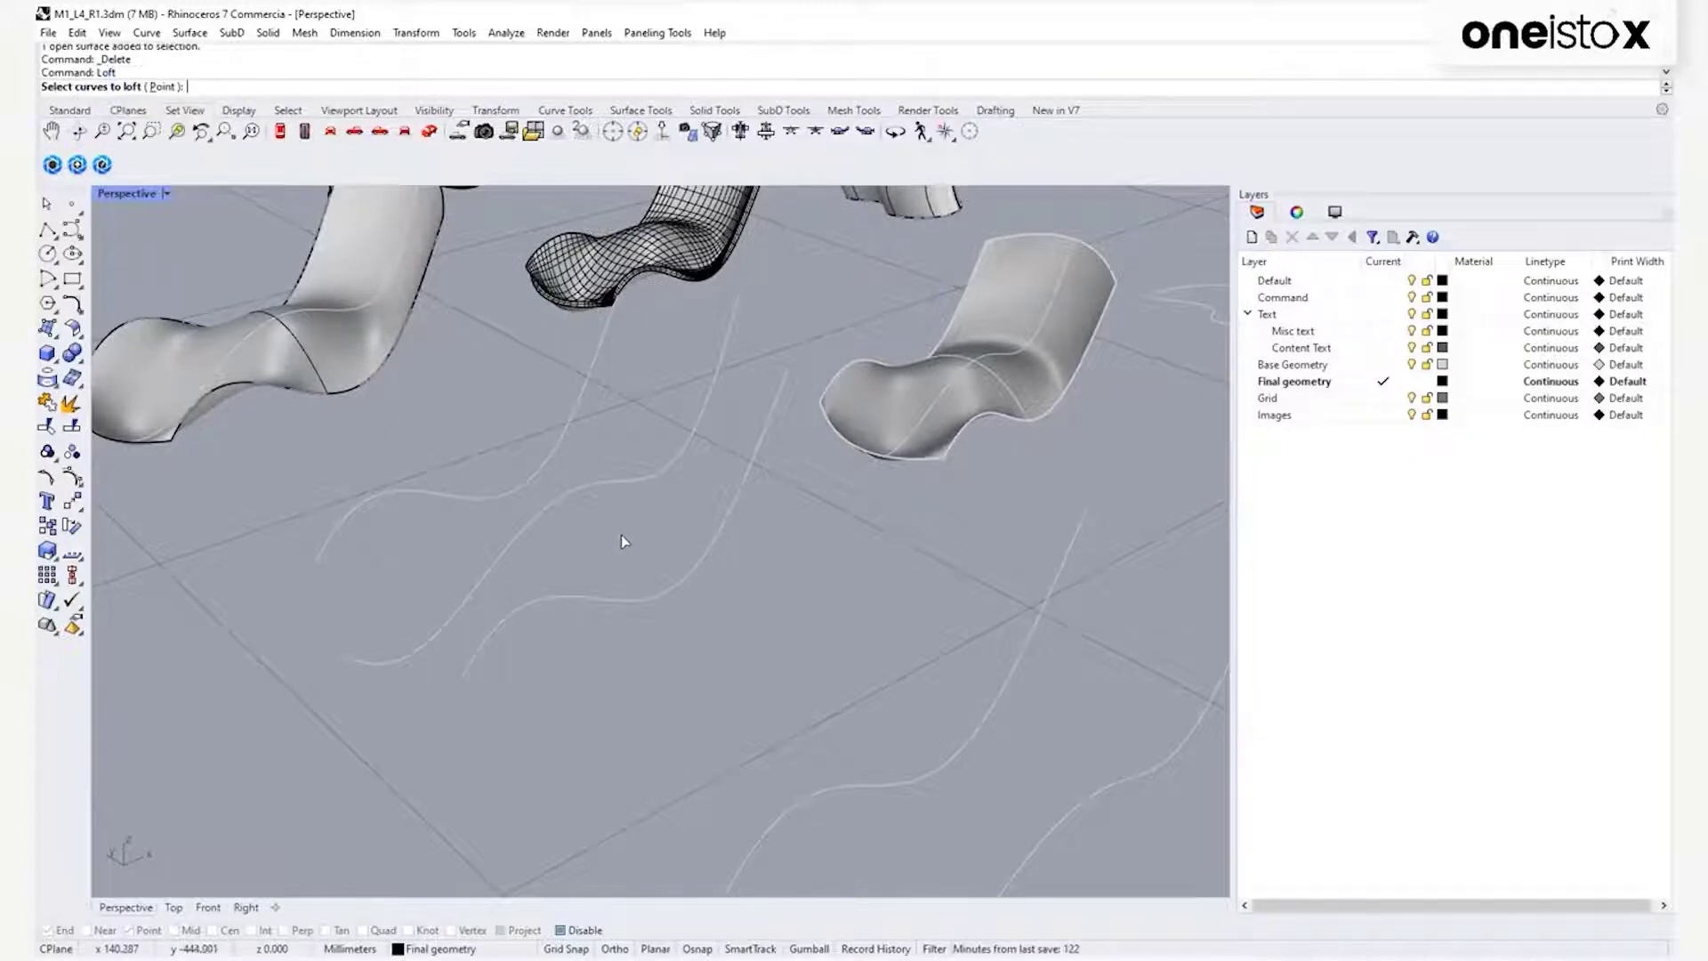
left_click(476, 665)
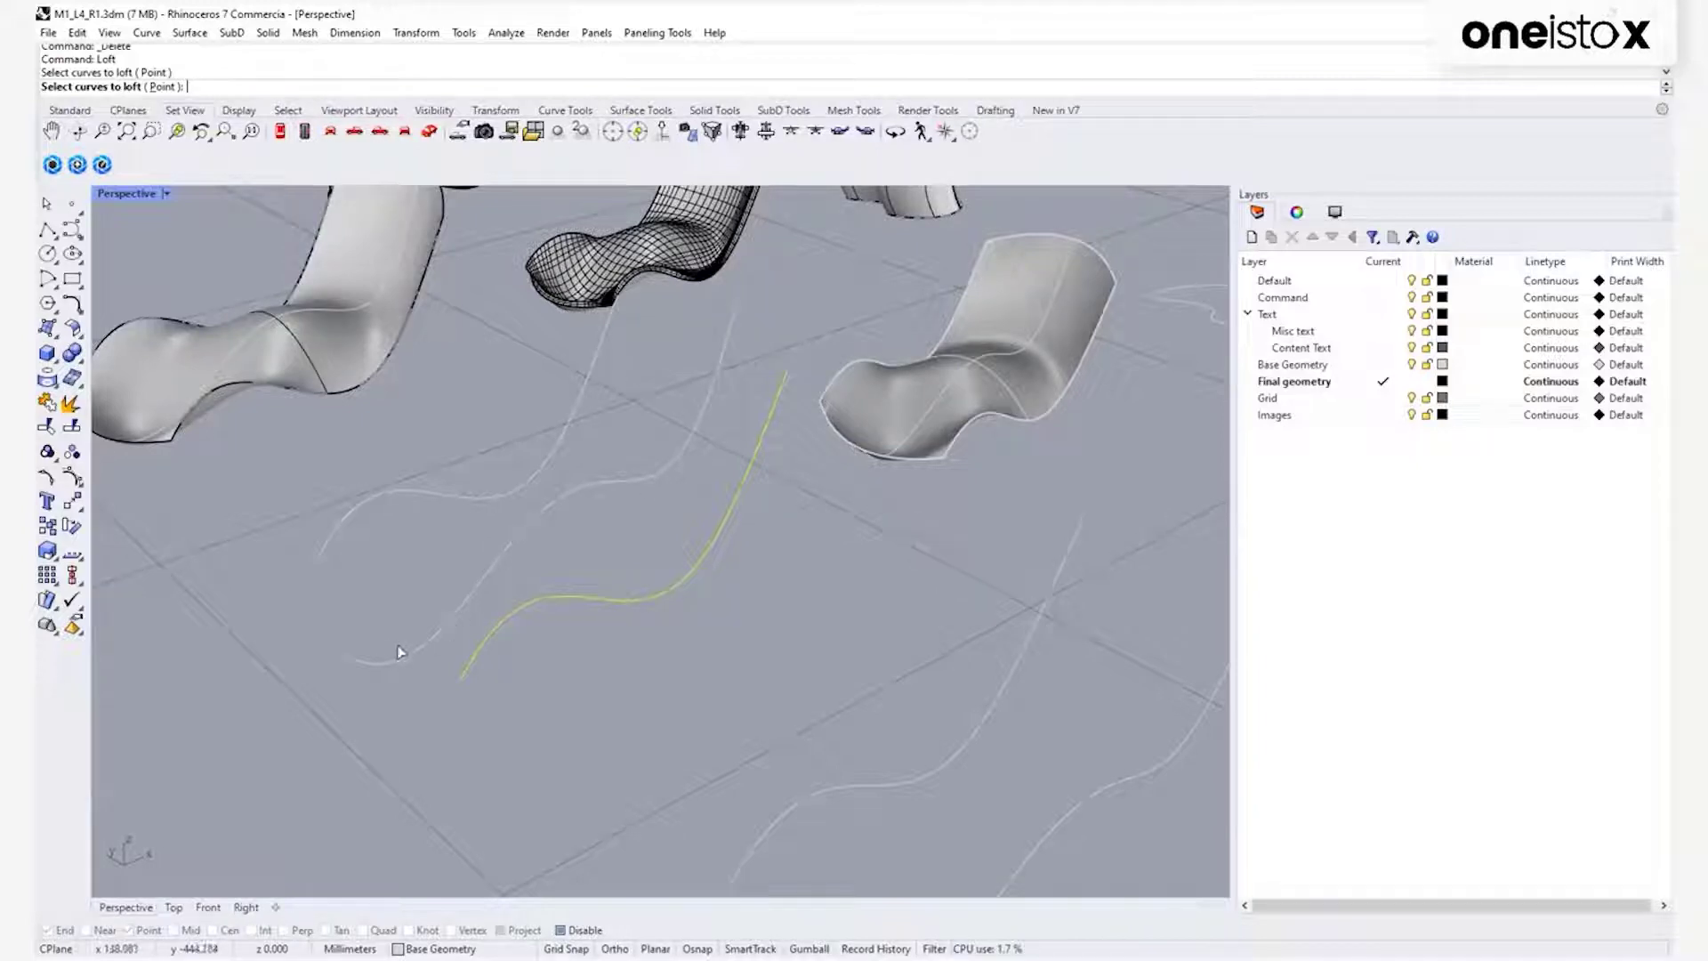
left_click(743, 316)
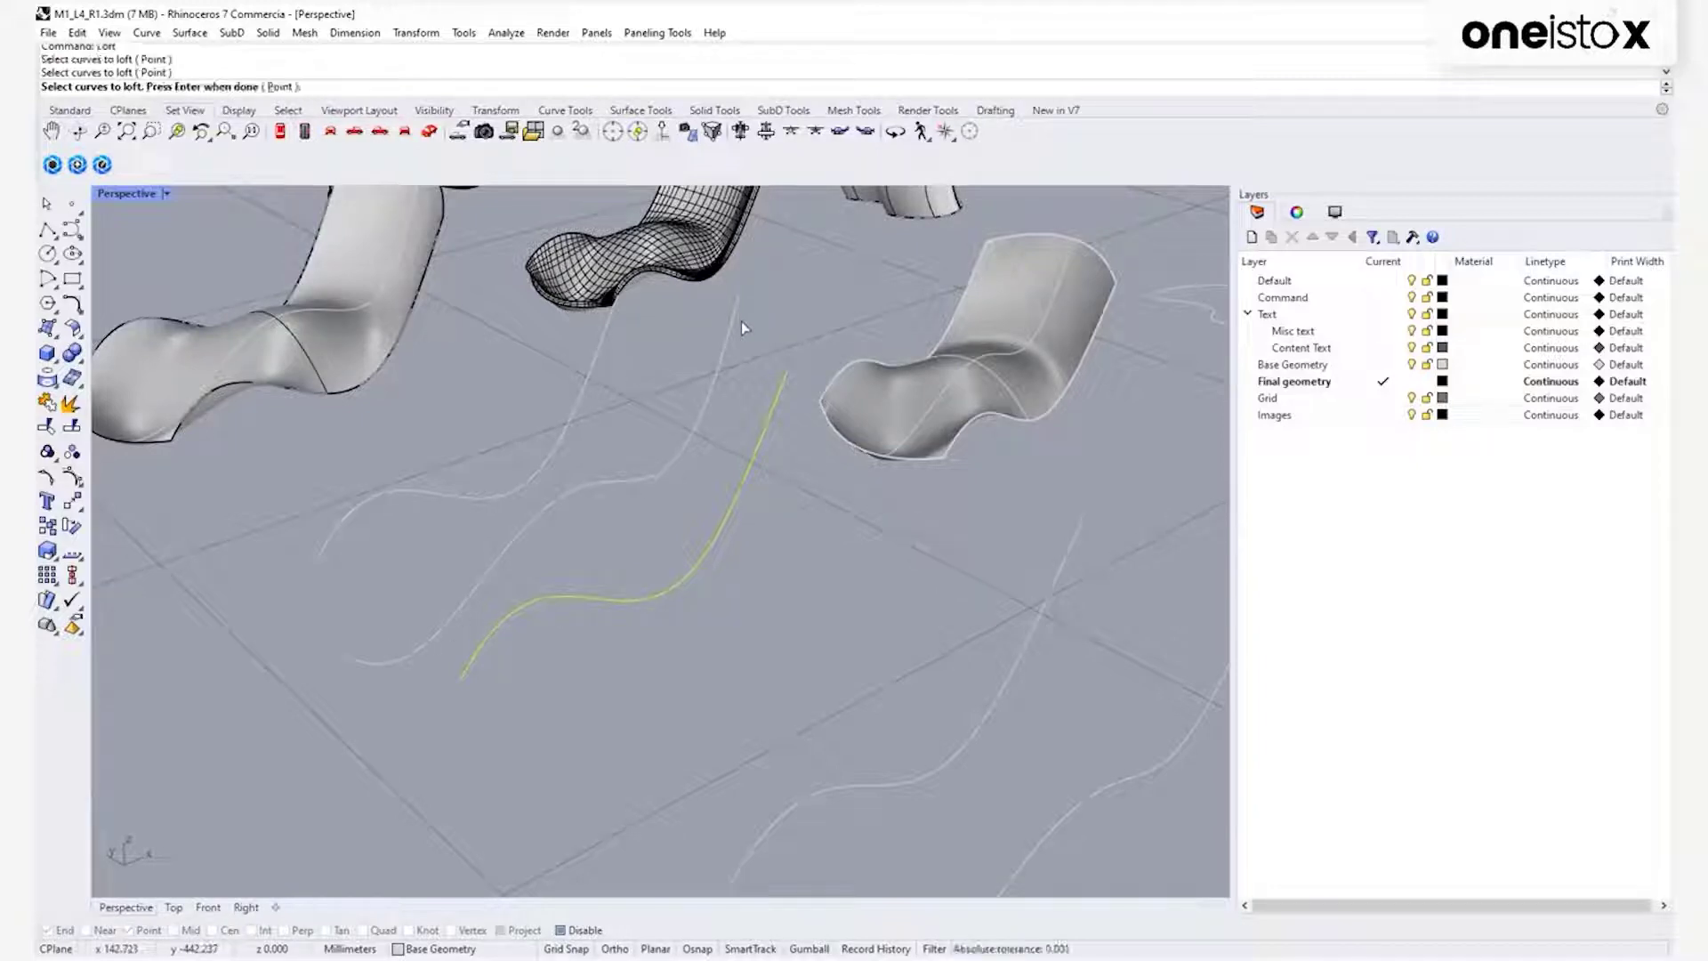
left_click(327, 554)
key("Return")
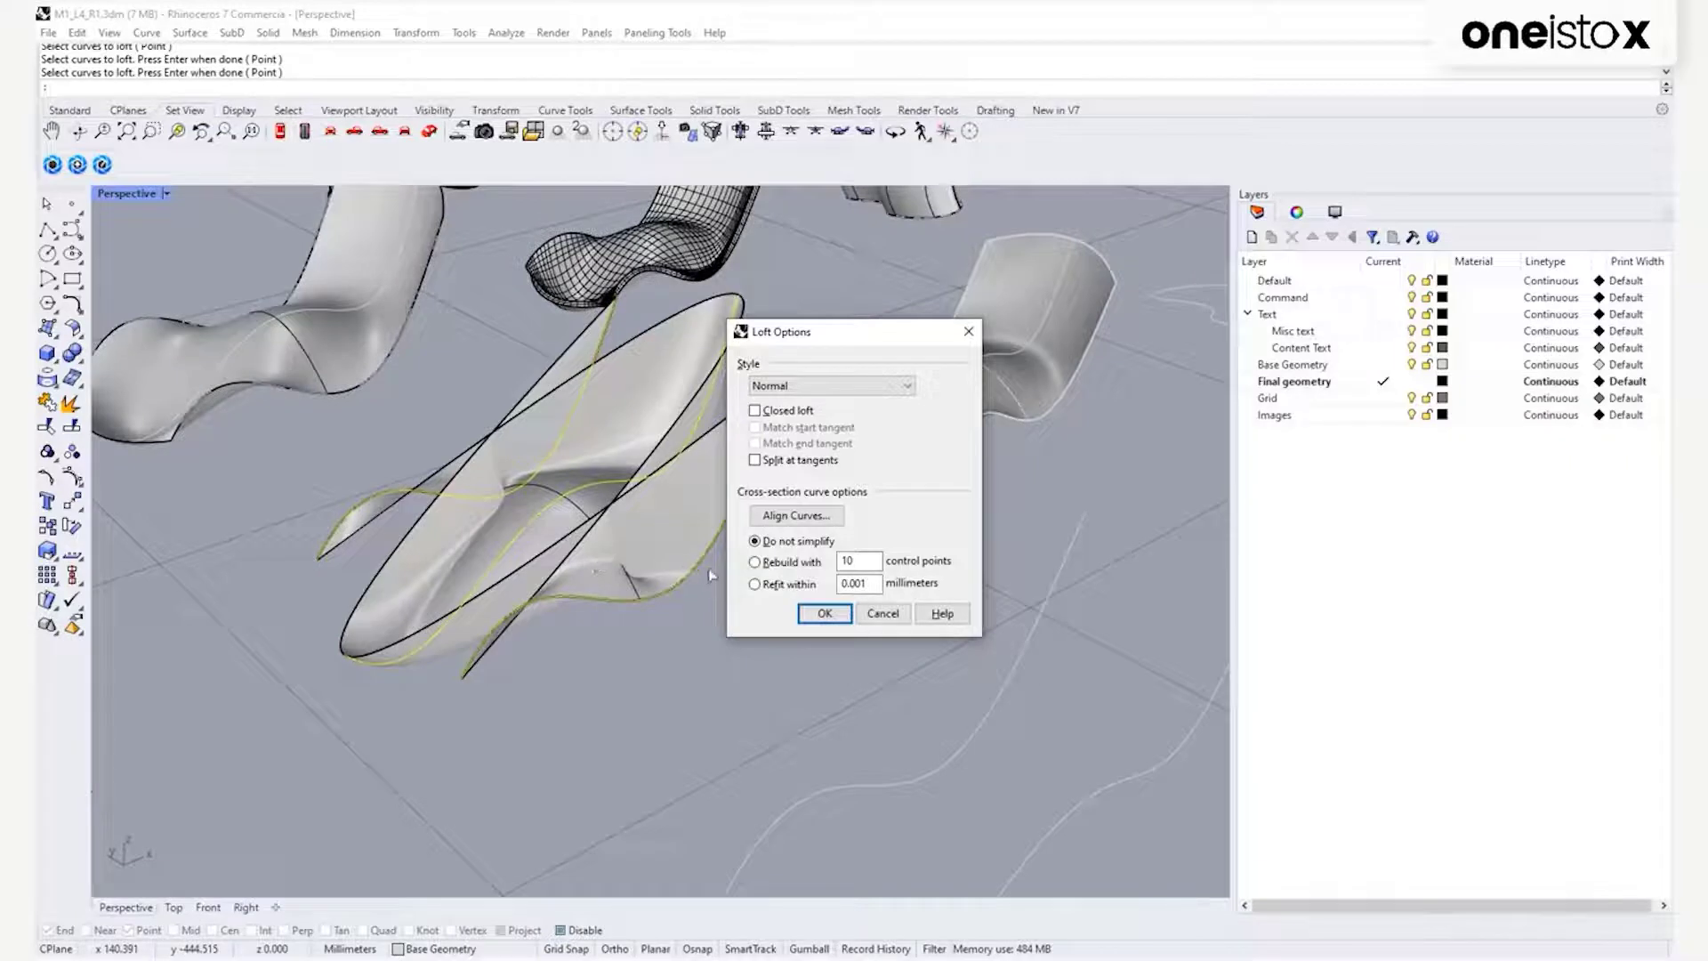
key("Escape")
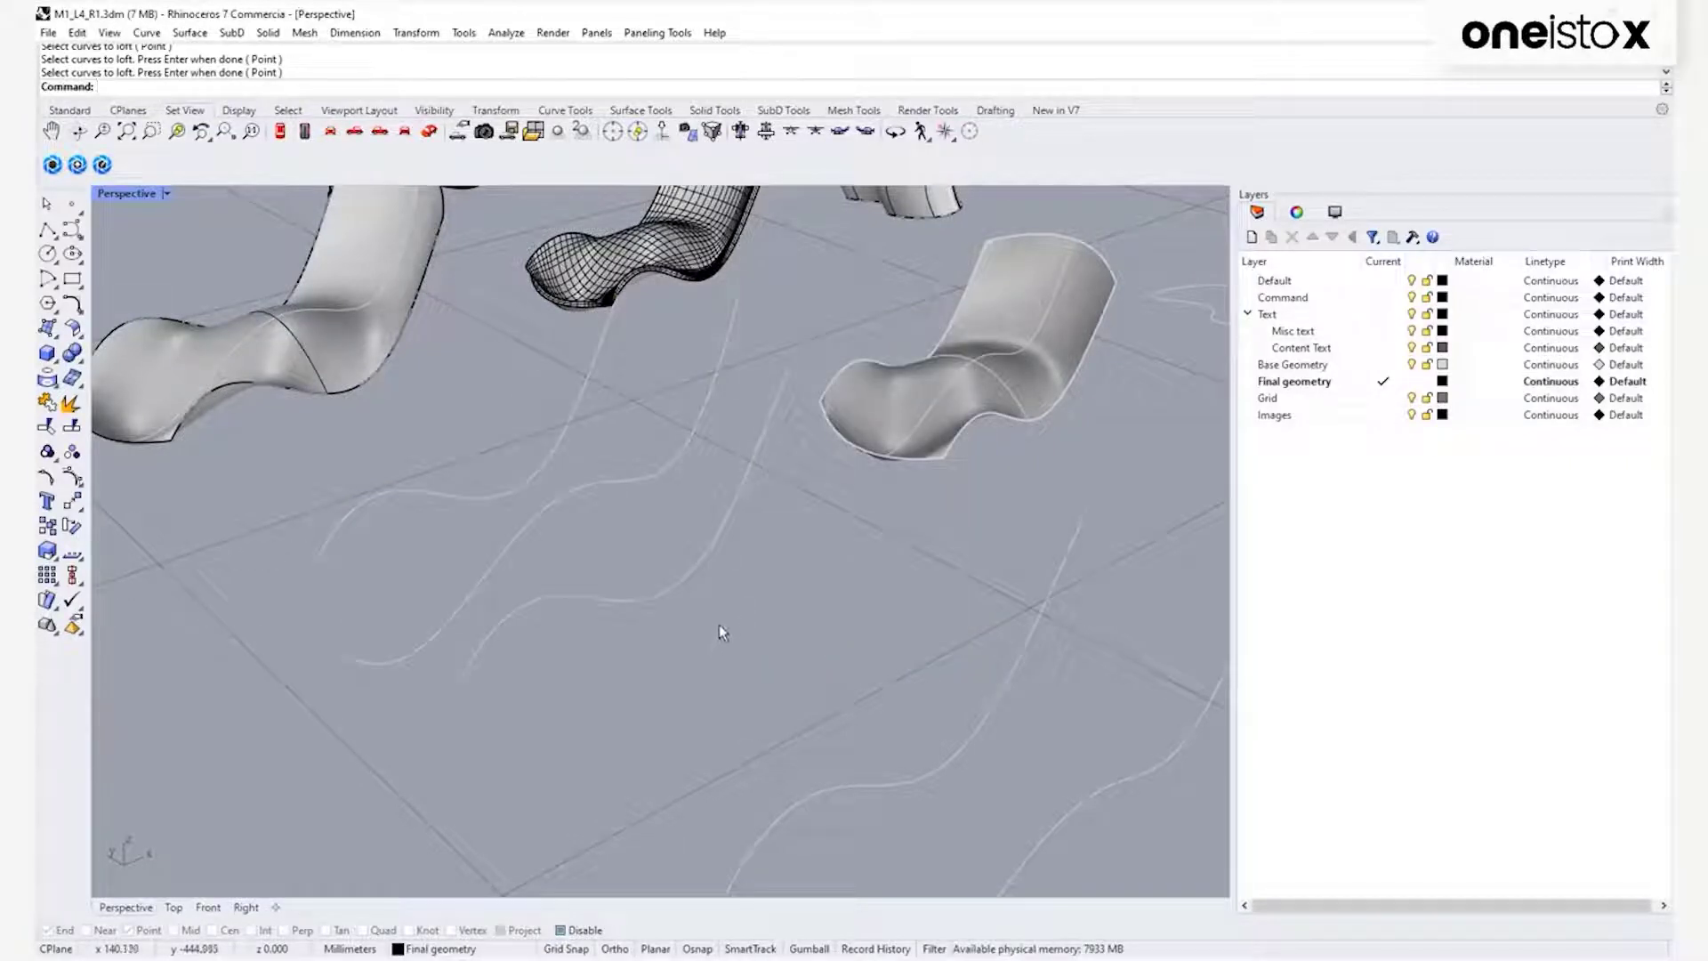
Loft the three try-out curves, picking each near the same lower end, with Normal style and no simplification.
key("Return")
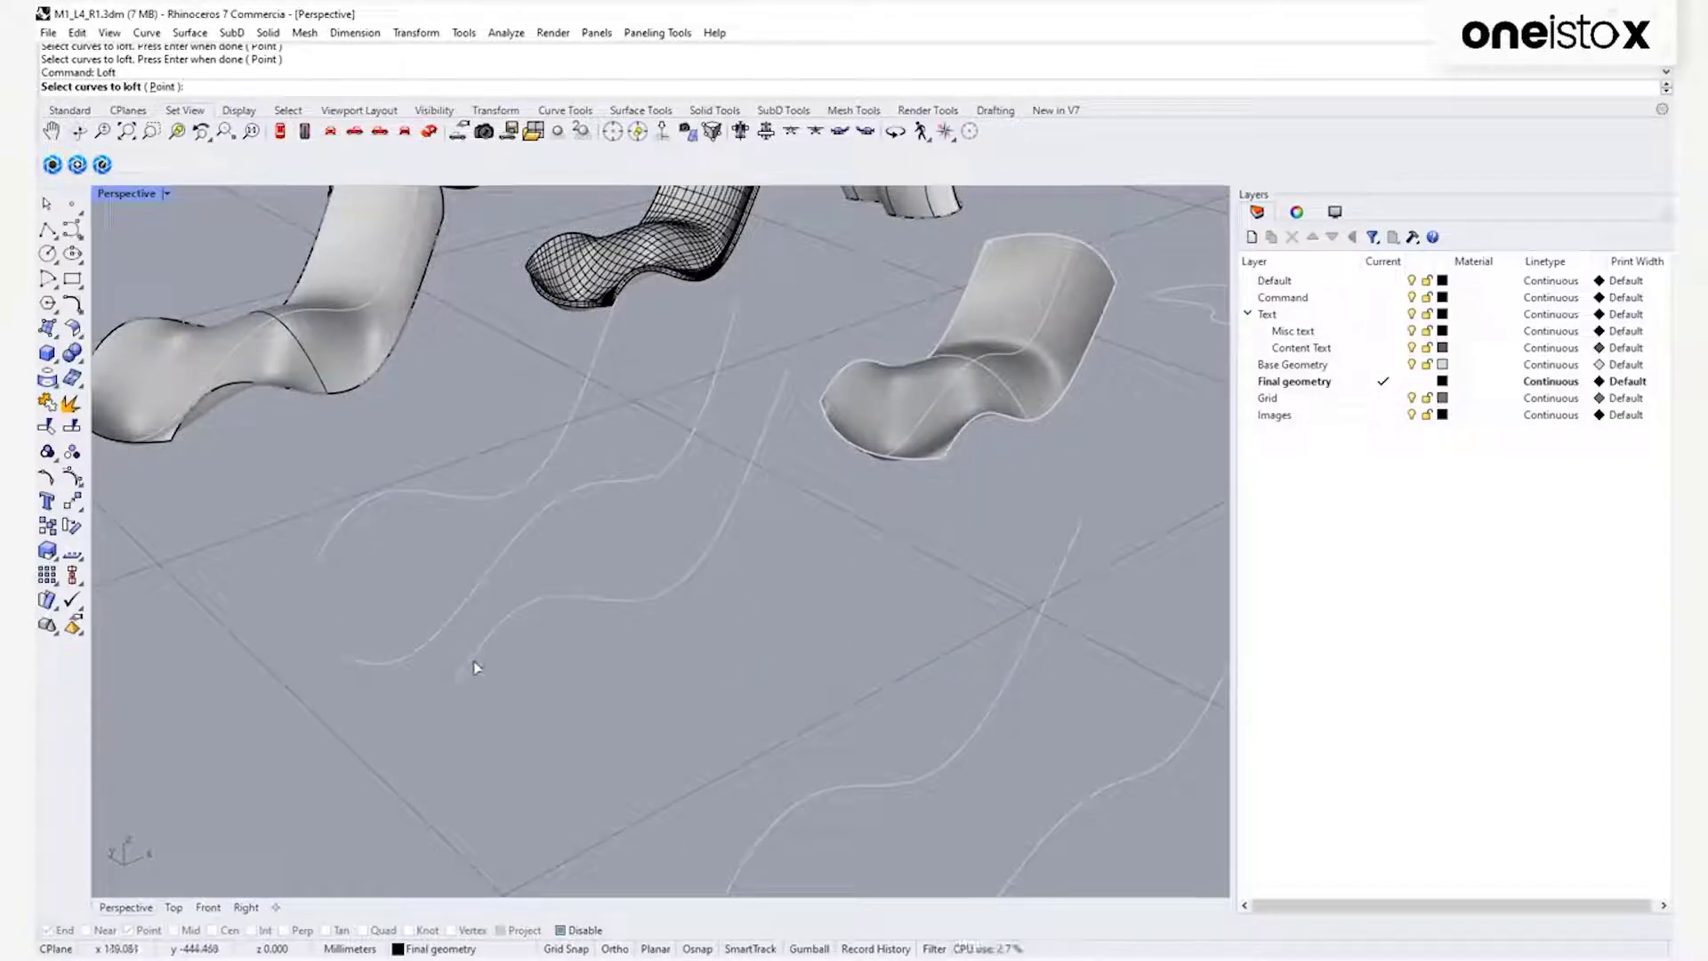
left_click(717, 511)
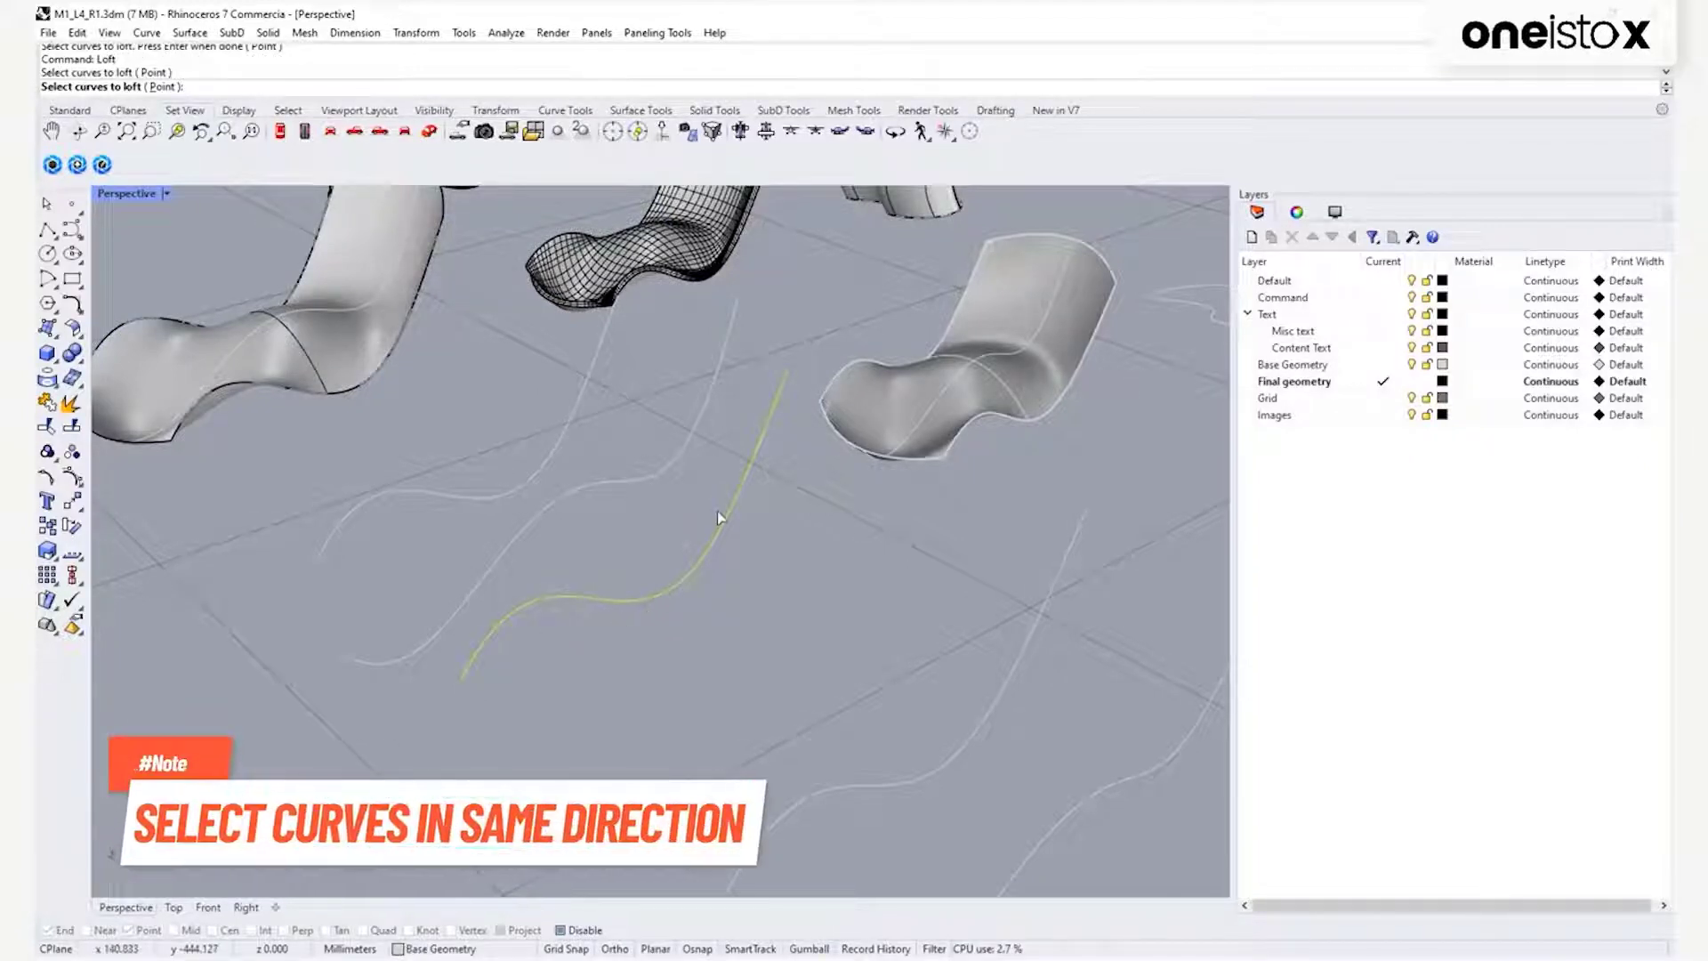
left_click(363, 669)
left_click(331, 547)
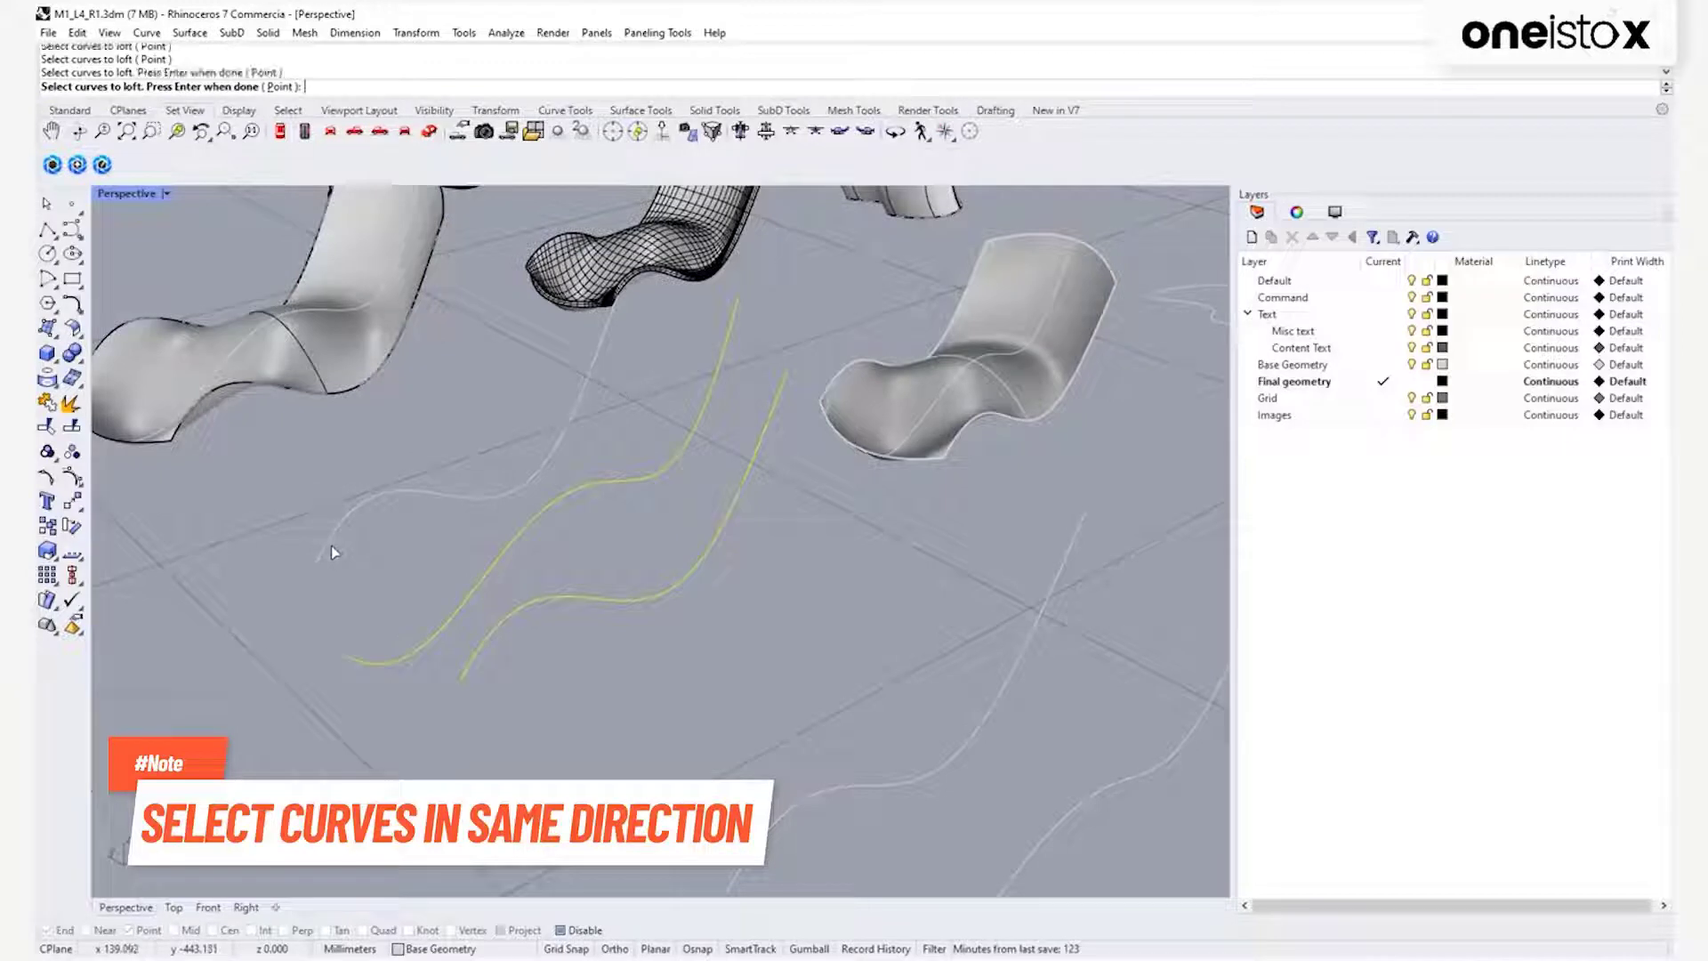
key("Return")
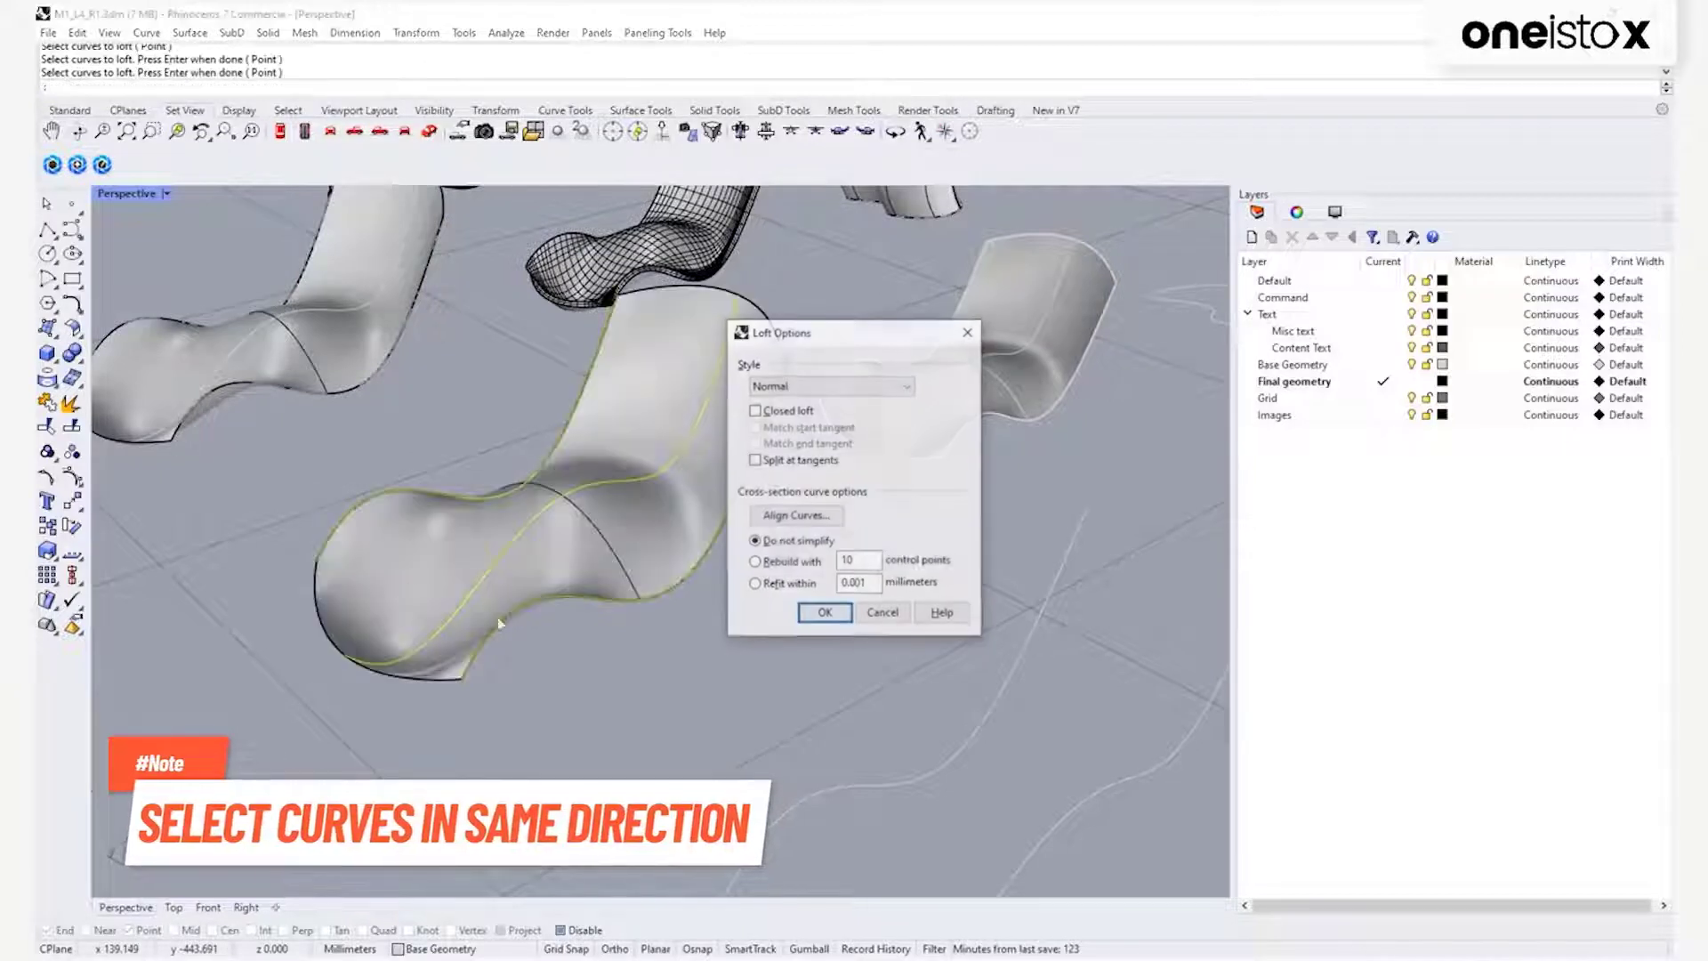
left_click(826, 614)
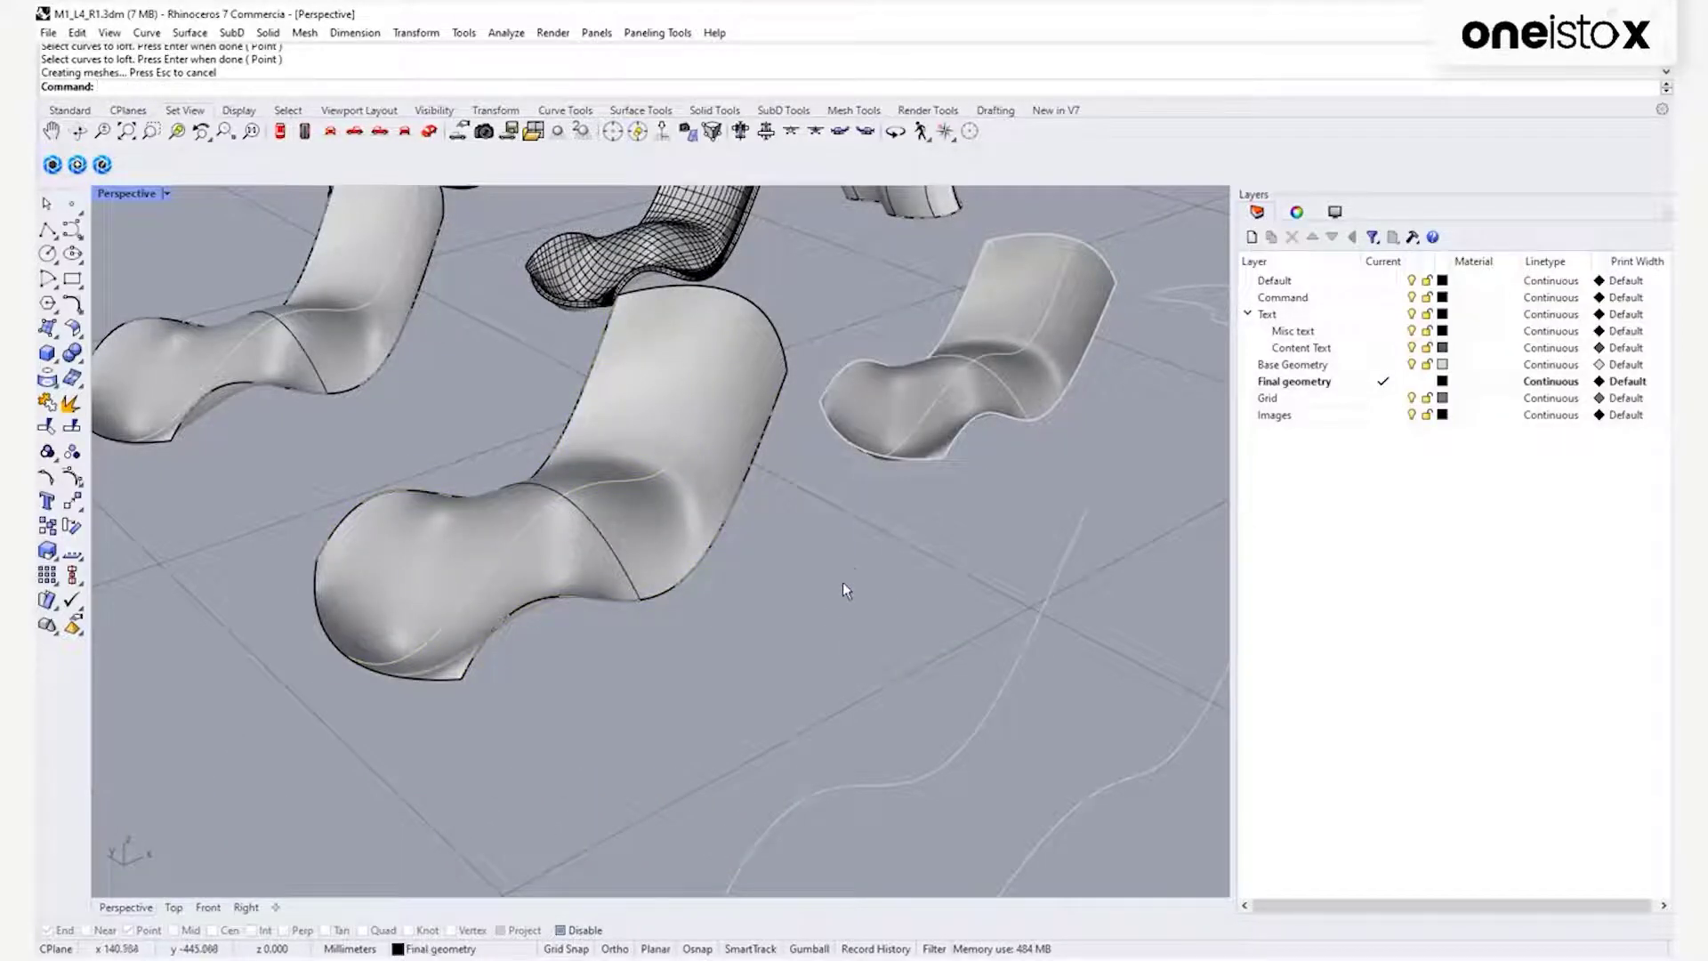
right_click_drag(842, 582, 743, 559)
middle_click(742, 558)
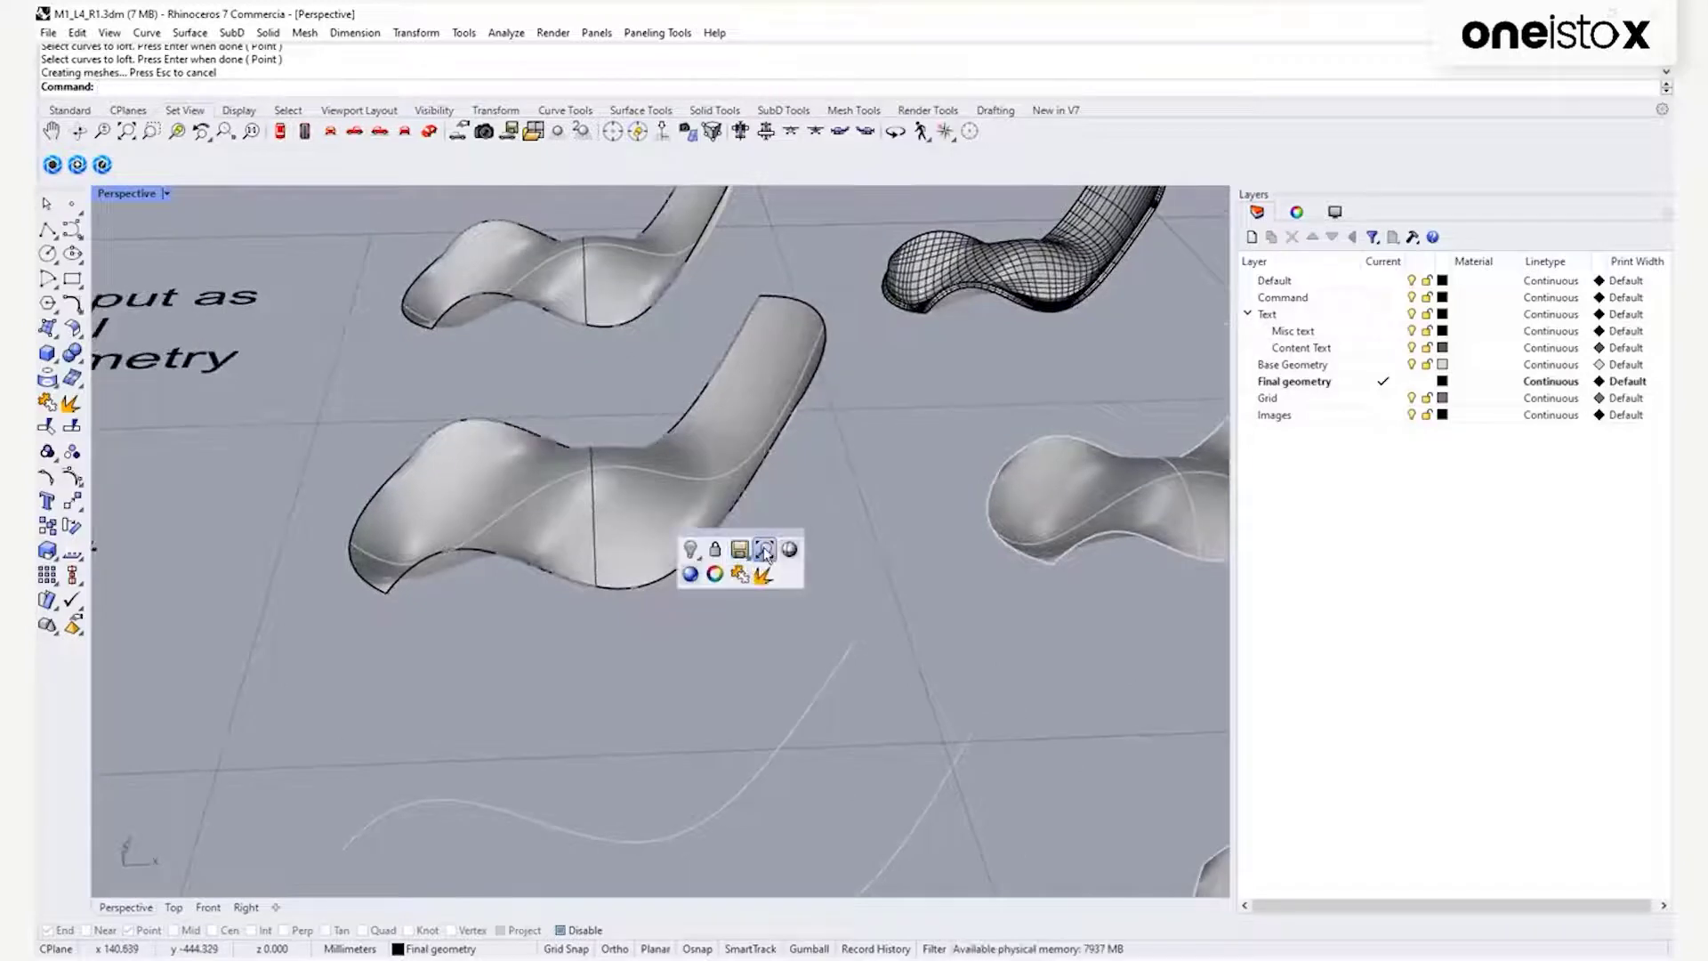
left_click(696, 553)
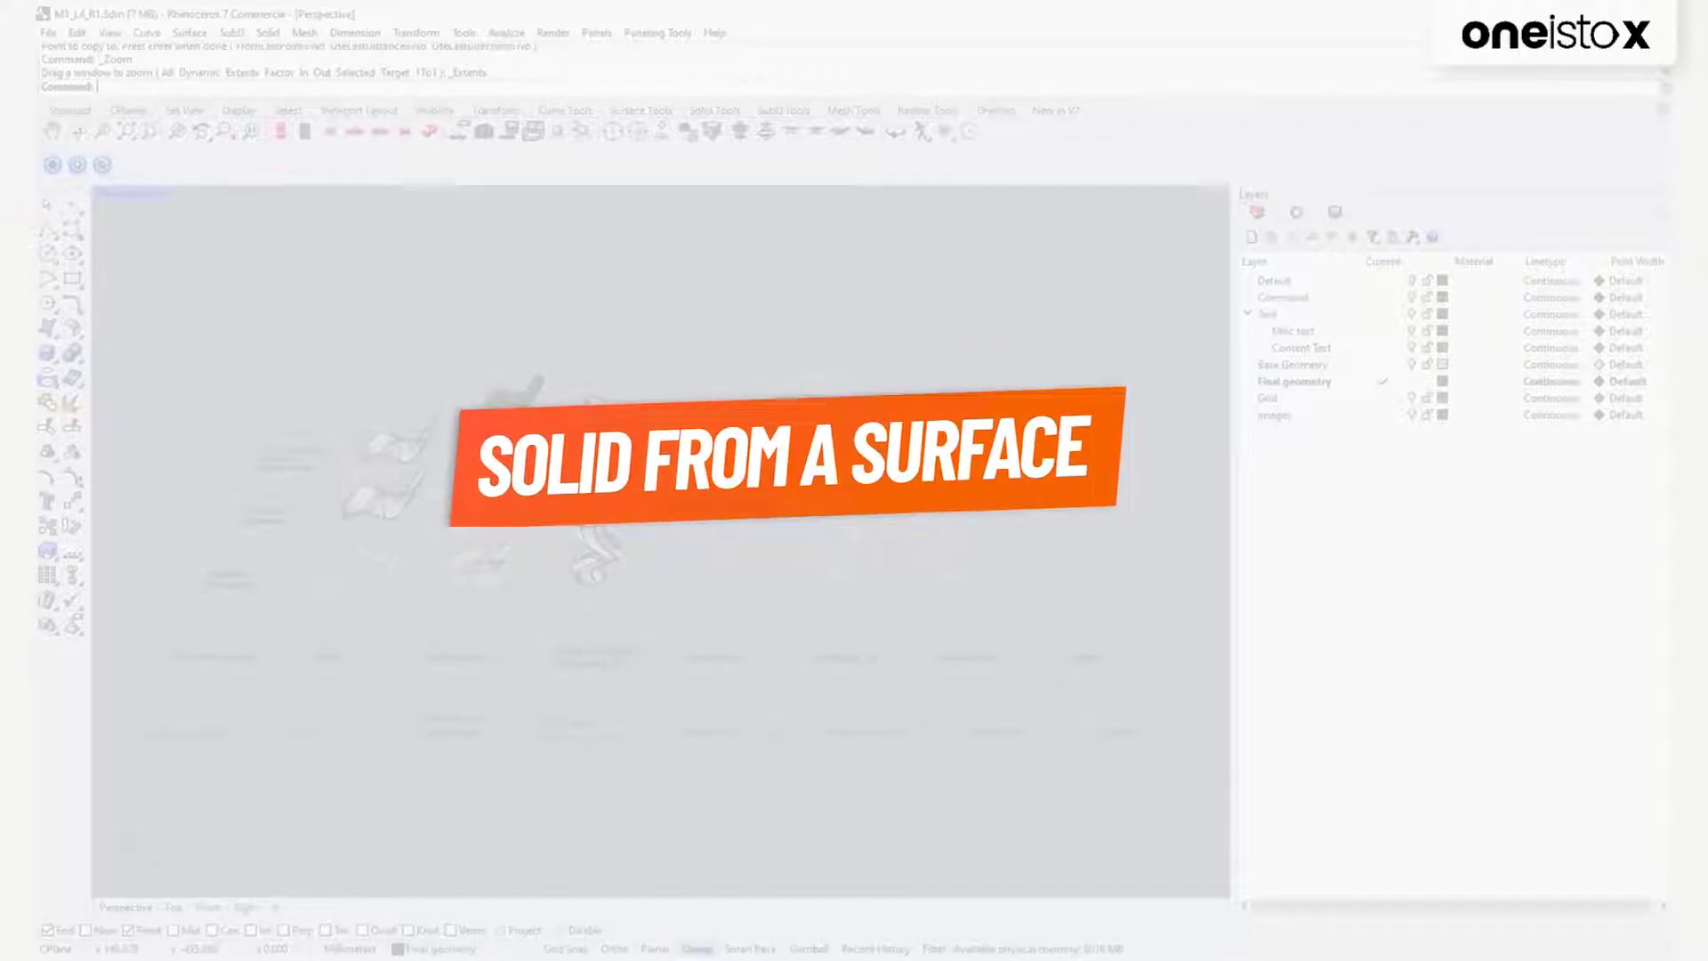
Examine the thickness and edges of the finished offset seat in the final-geometry row of the offsetsrf column.
key("ctrl+w")
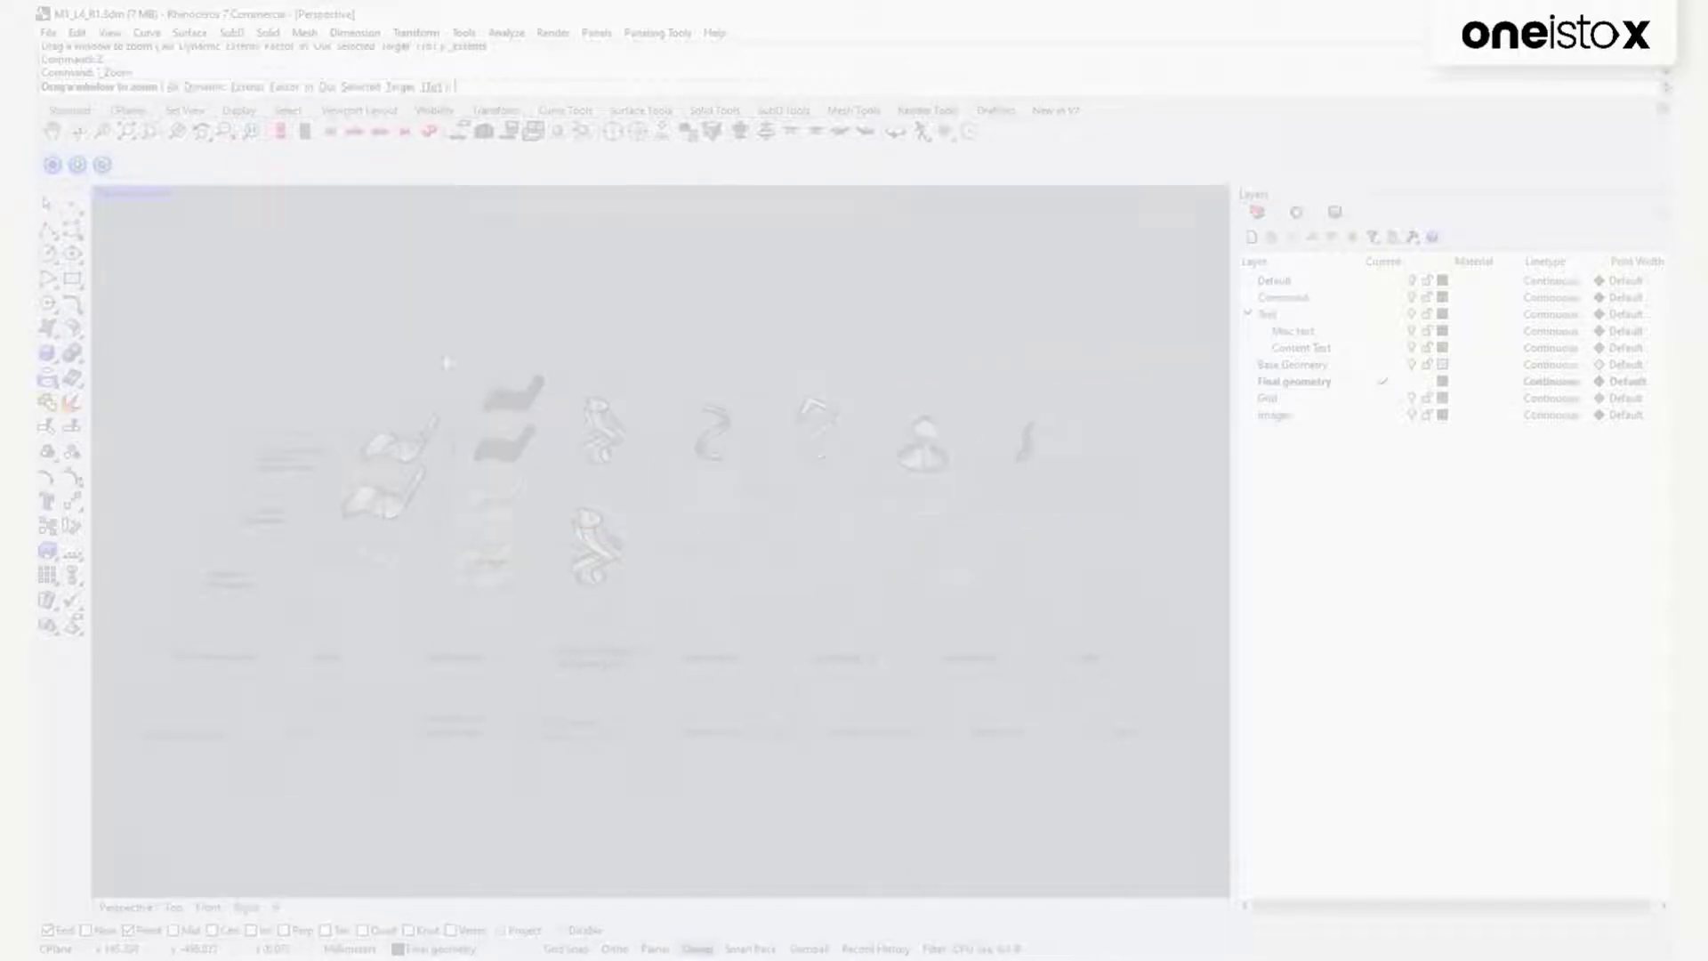
left_click_drag(447, 363, 580, 483)
right_click_drag(771, 627, 625, 501, "shift")
key("Return")
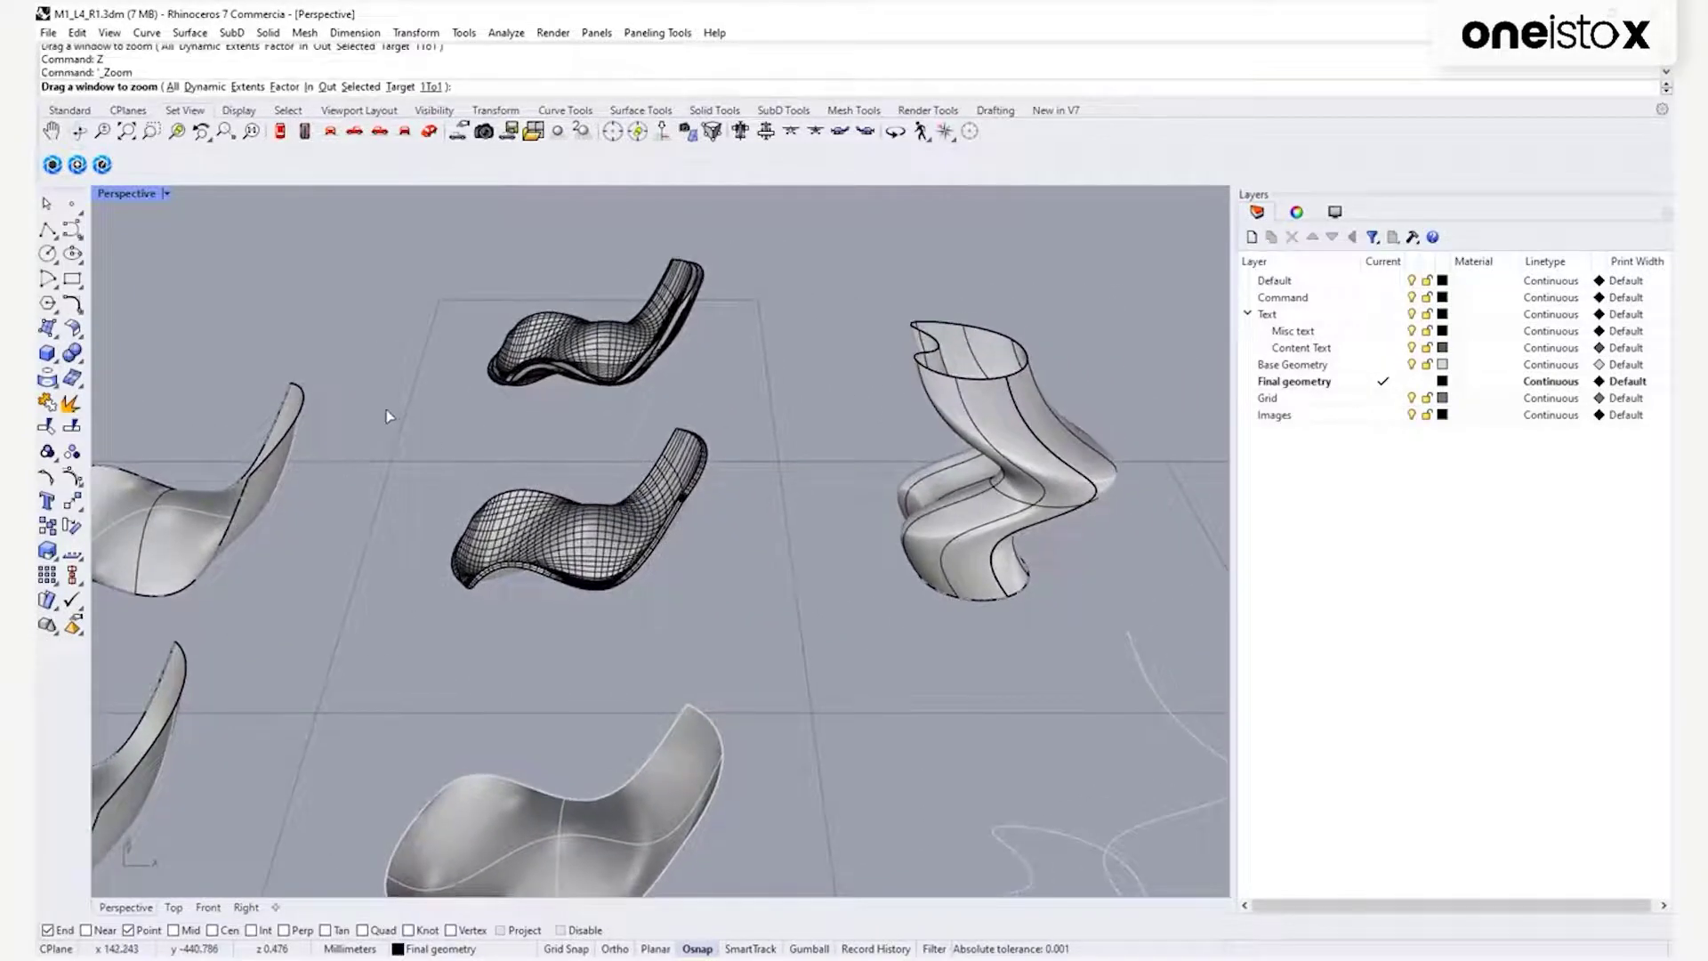
left_click_drag(386, 410, 752, 635)
right_click_drag(727, 648, 552, 623)
scroll(734, 638, "up", 5)
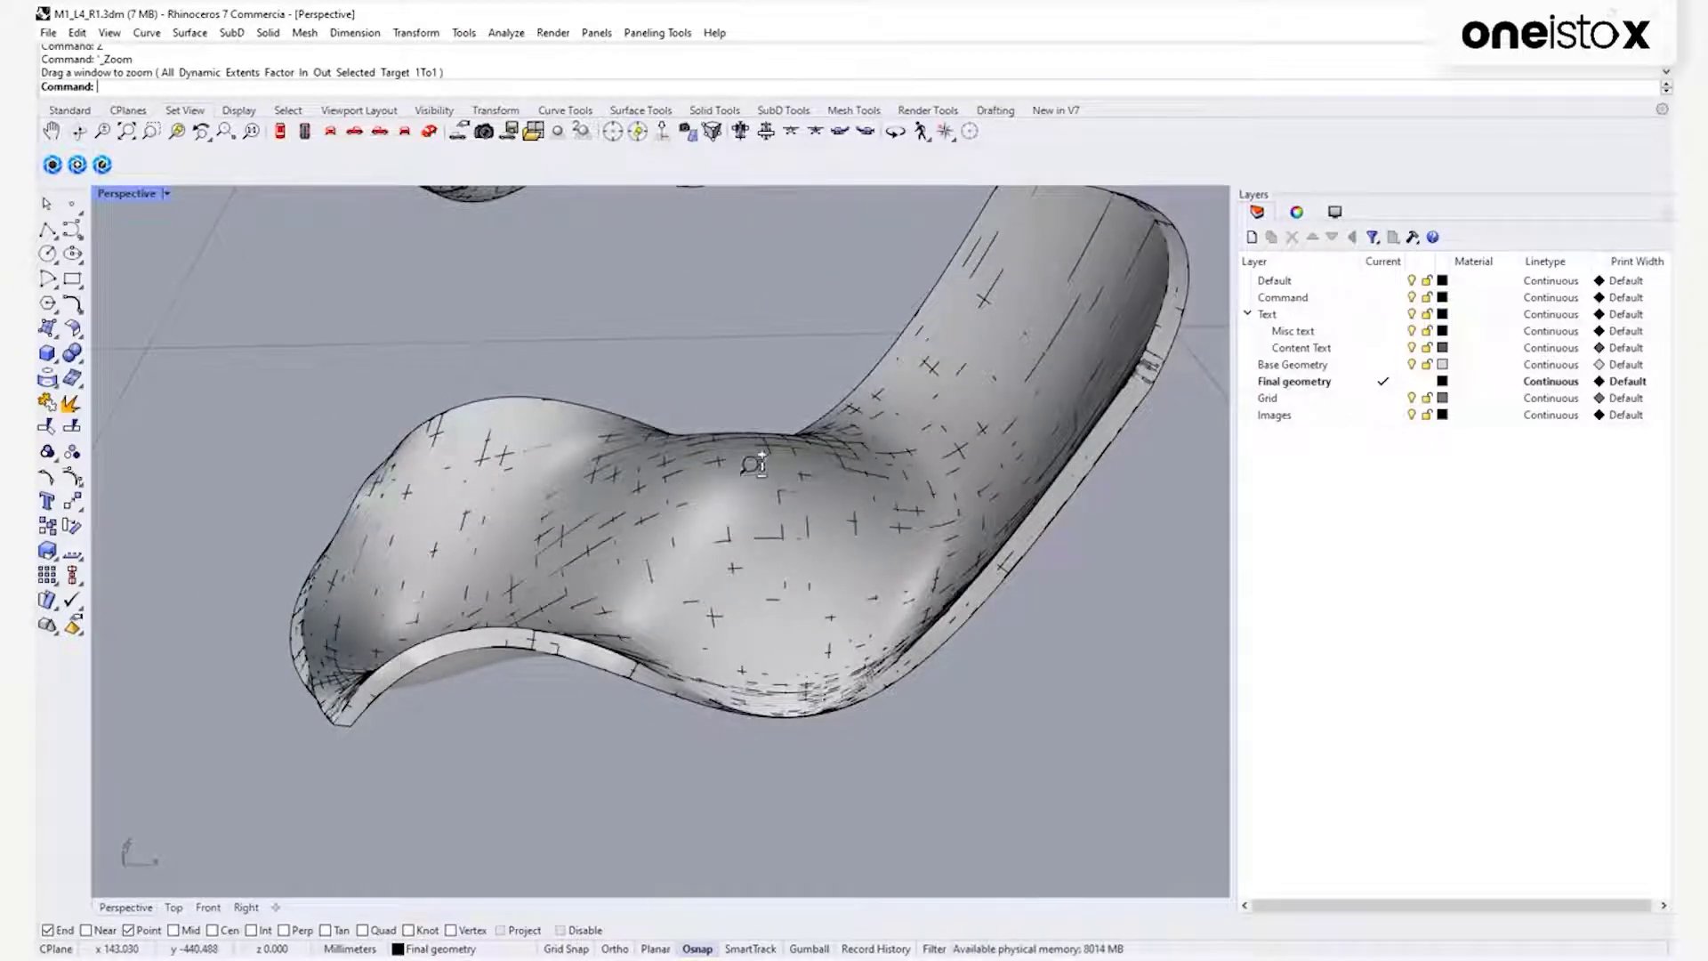
Offset the seat surface in the offsetsrf try-out space by 0.05 with OffsetSrf, flipping the direction and keeping Solid=No.
scroll(754, 465, "down", 10)
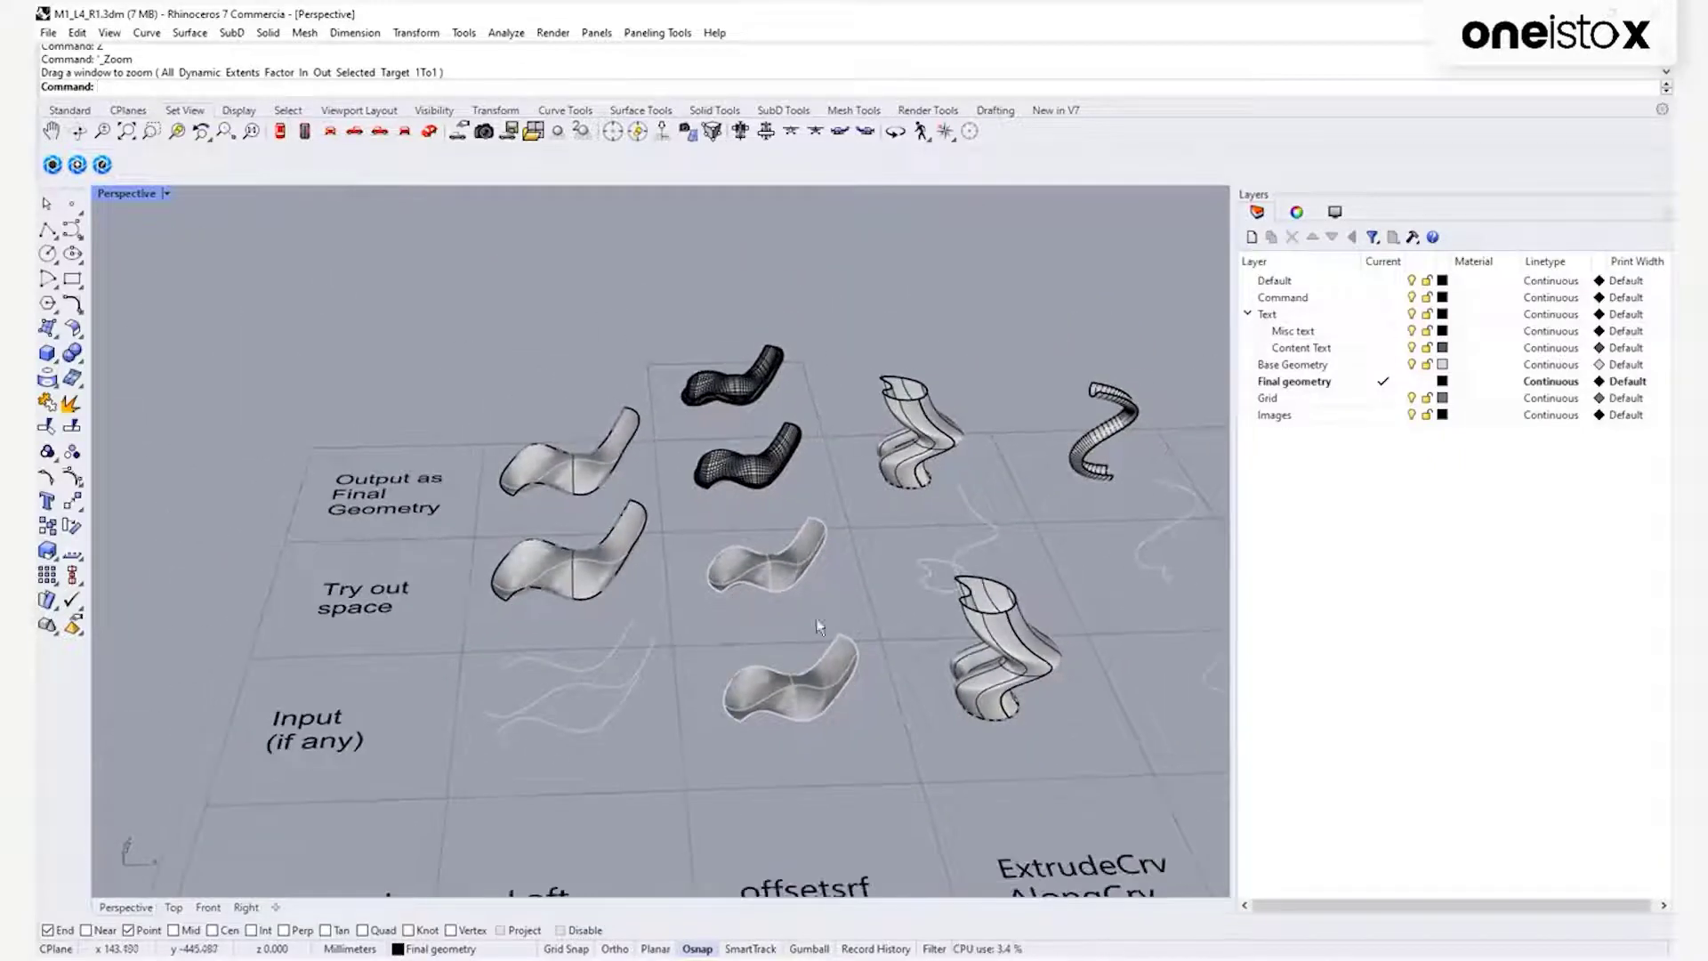
right_click_drag(819, 625, 687, 516, "shift")
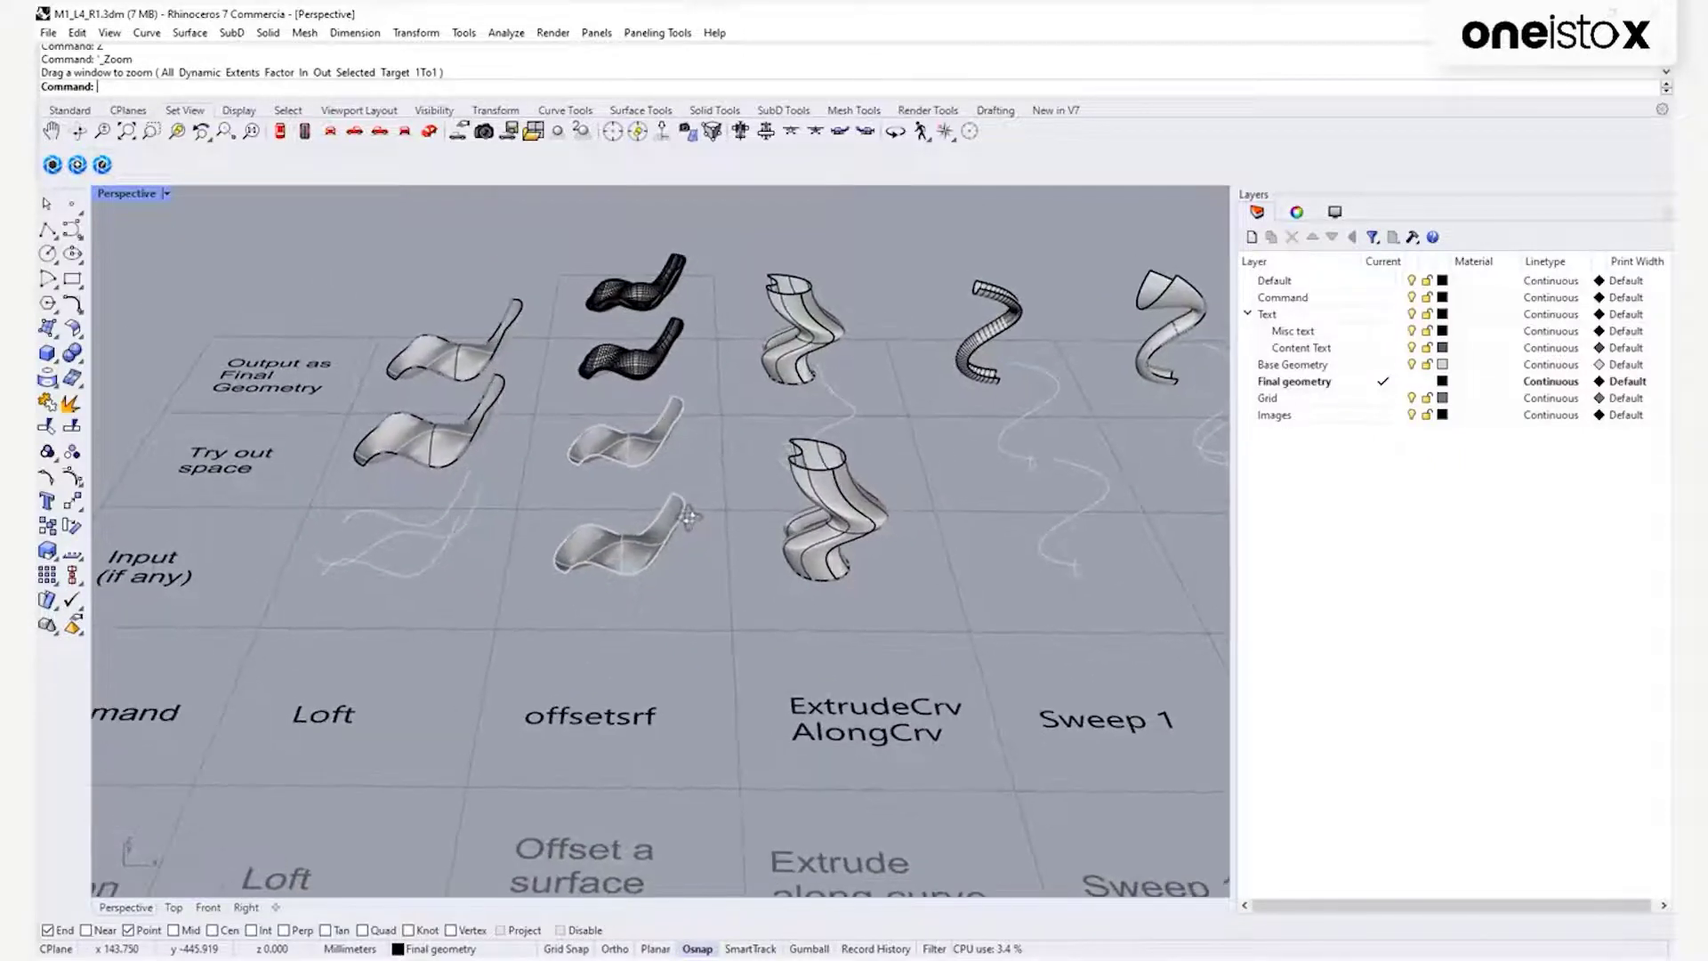
type("O")
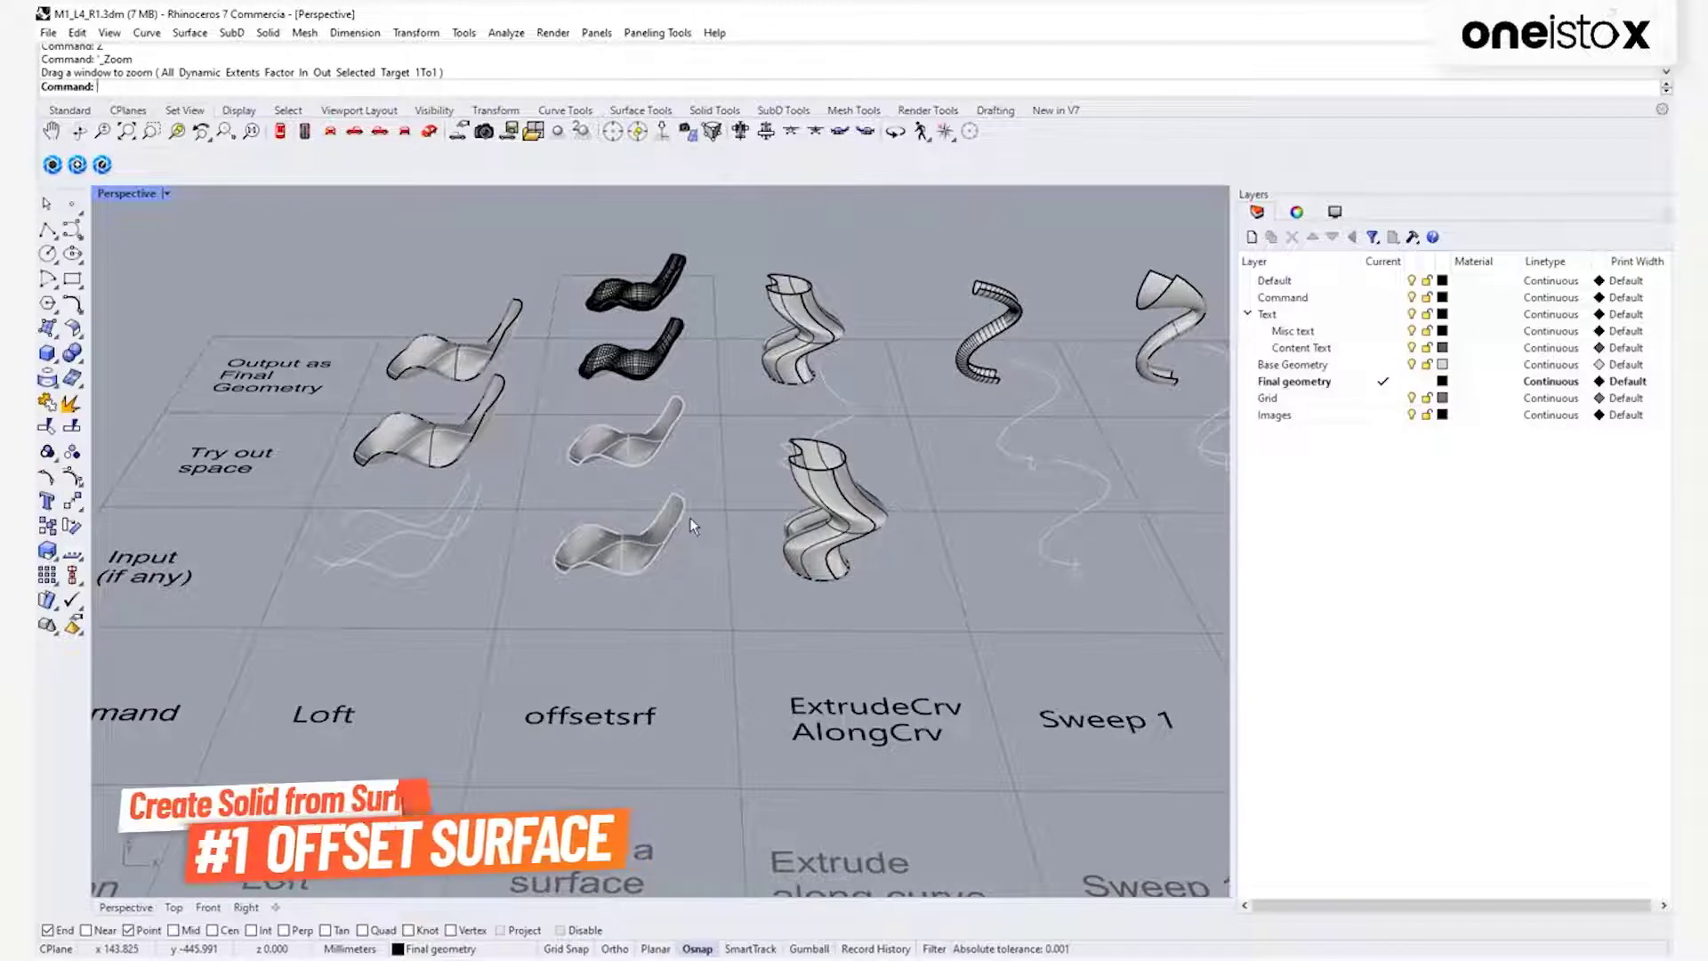
type("ffsetSrf")
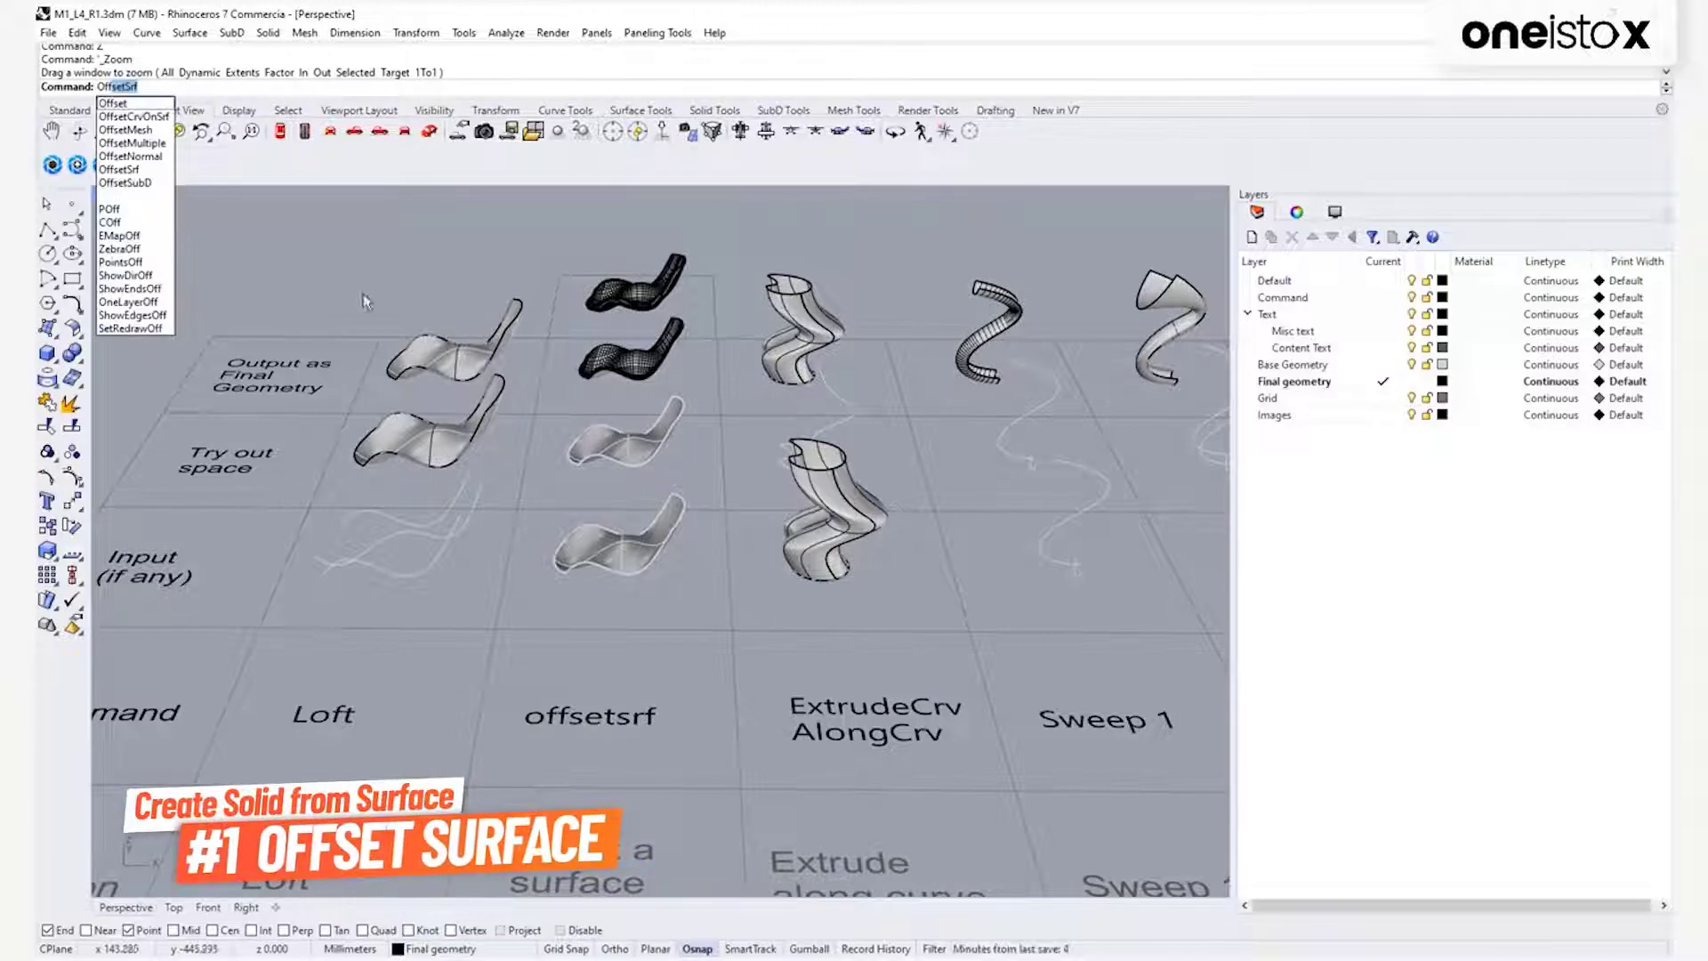
left_click(135, 170)
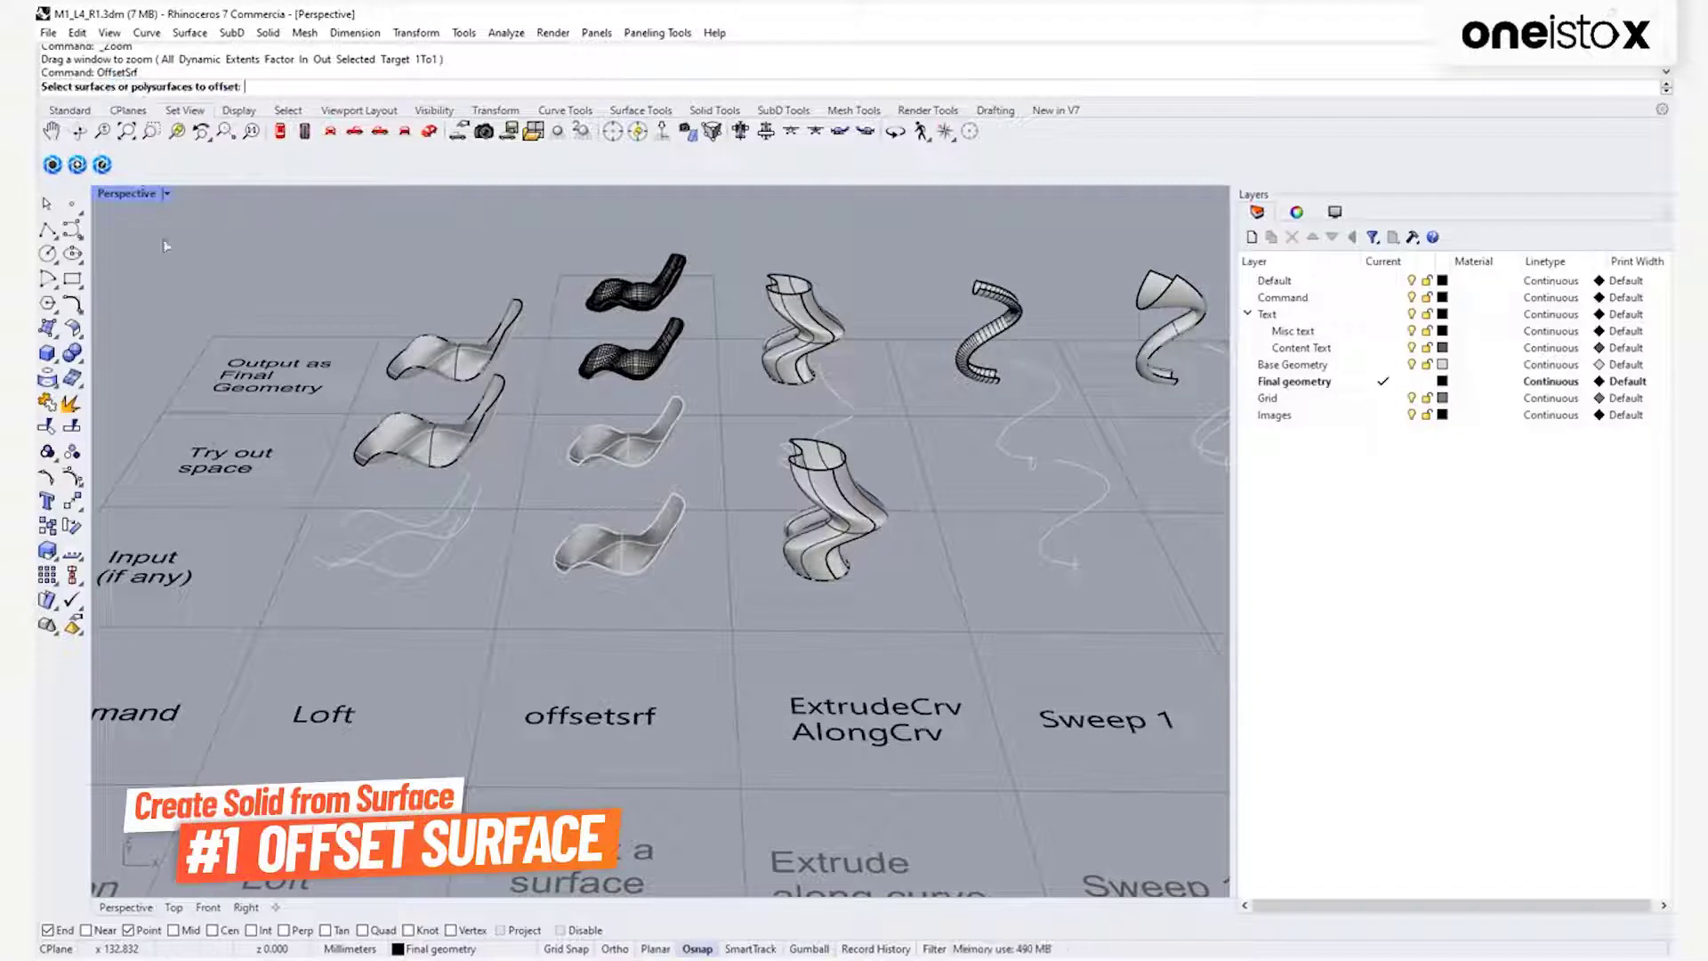
left_click(608, 447)
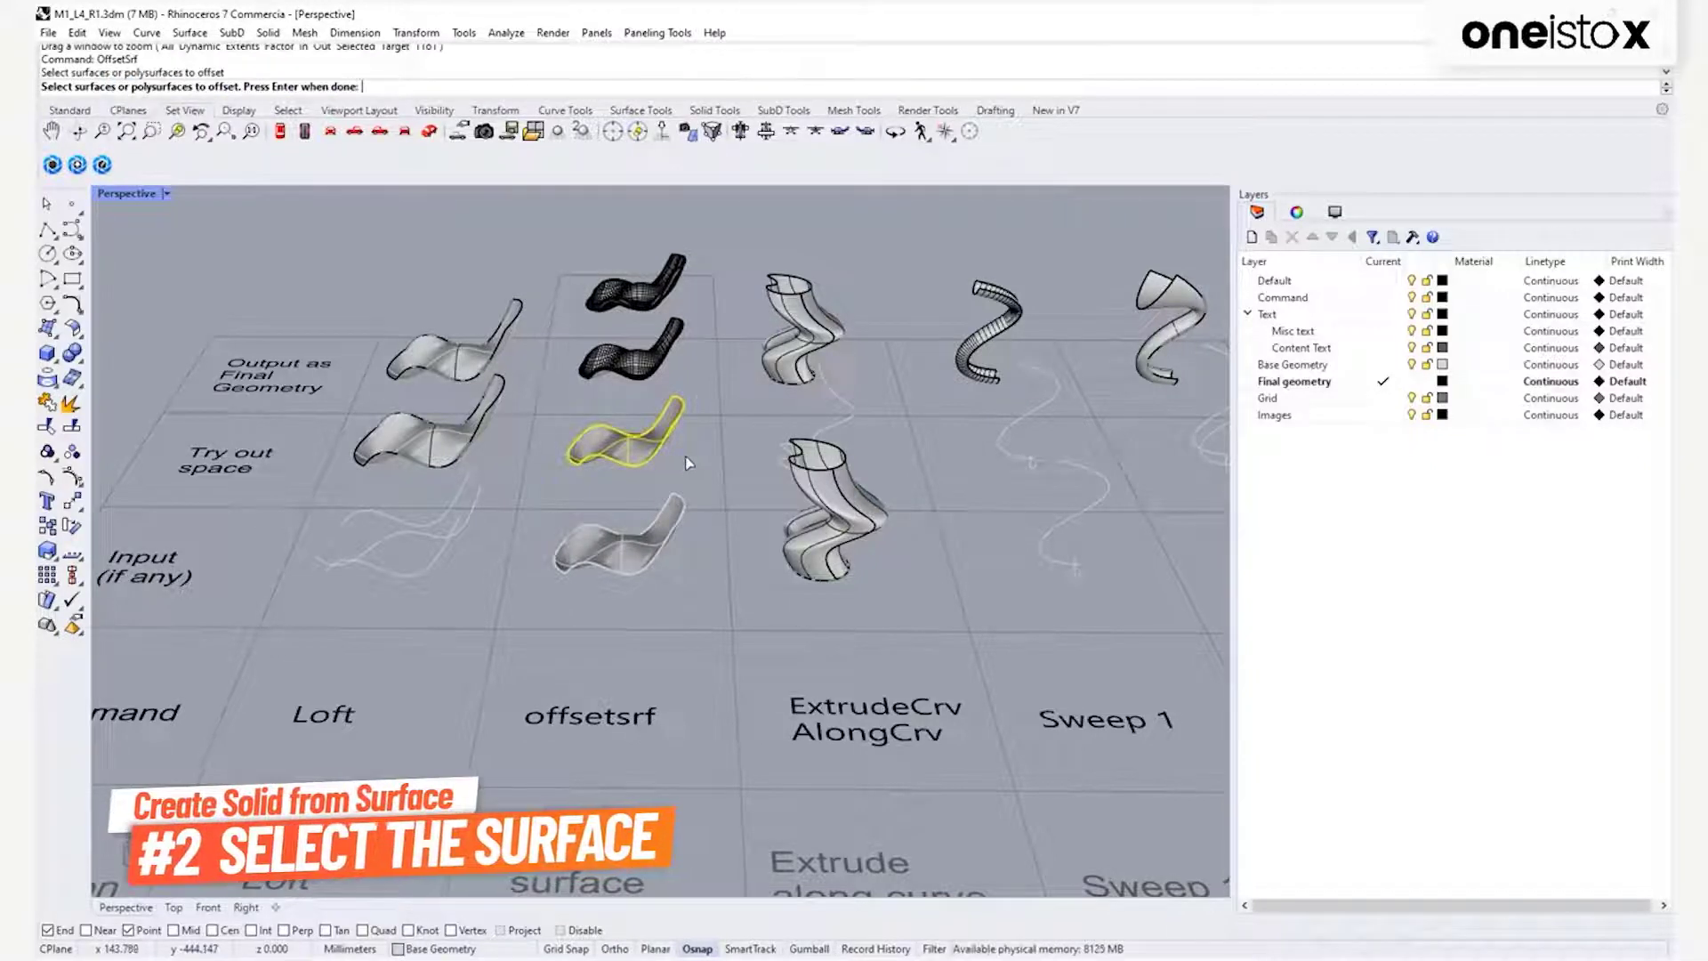
key("Return")
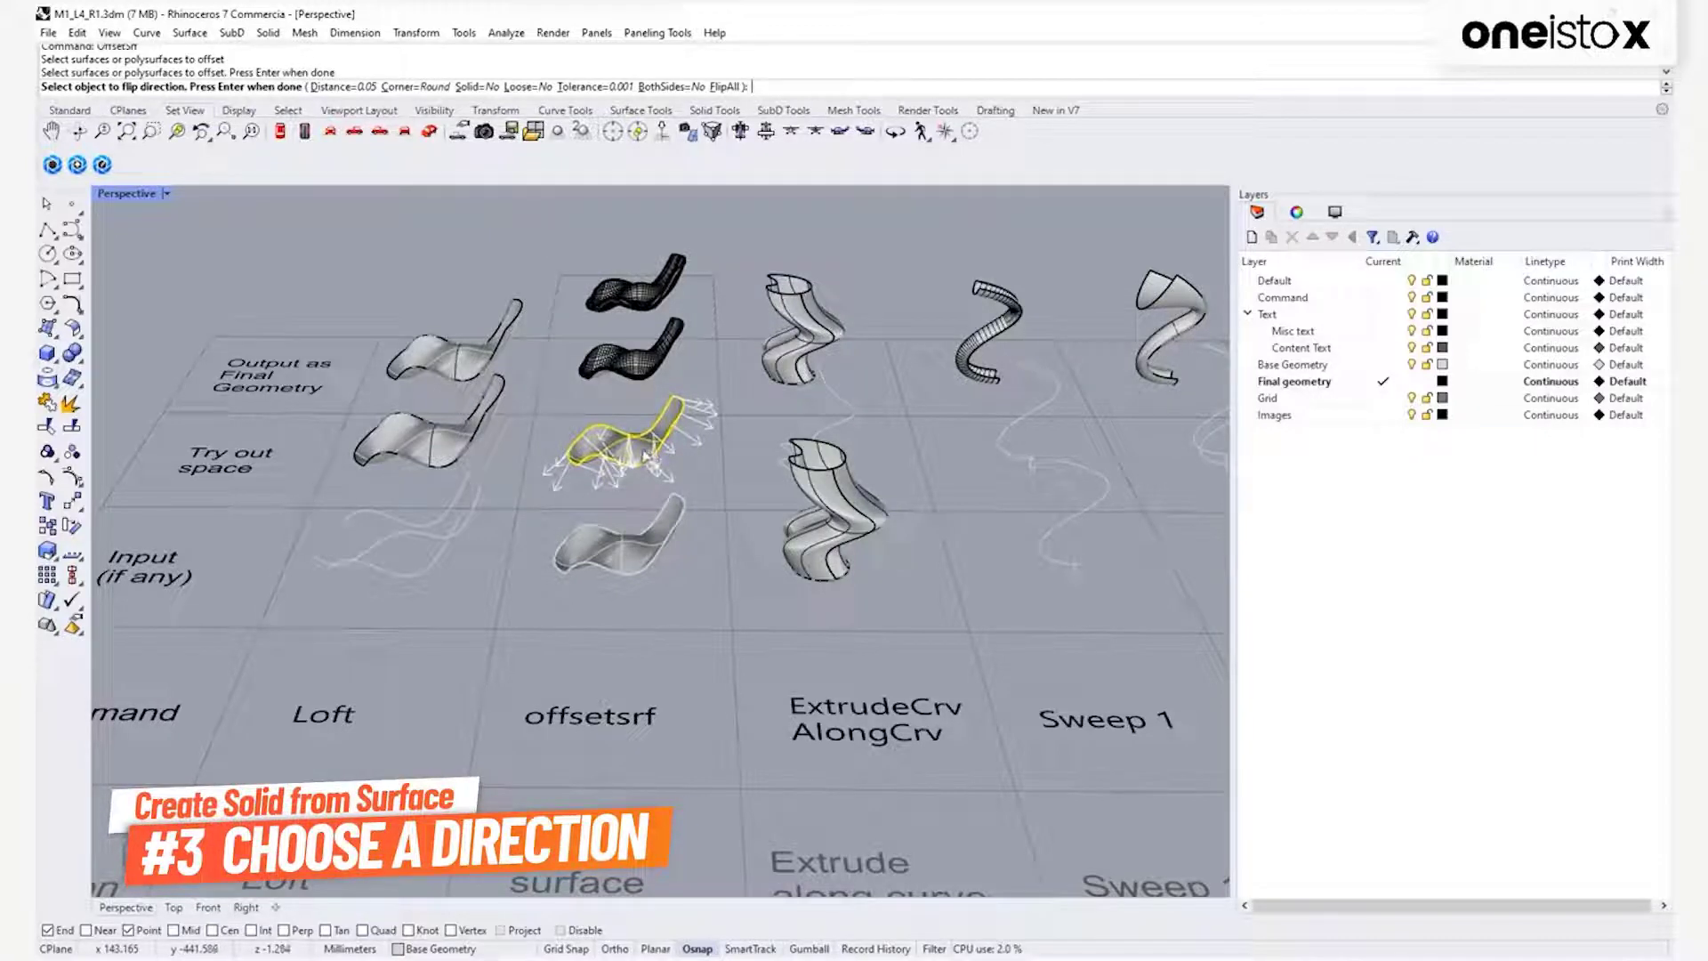
left_click(650, 456)
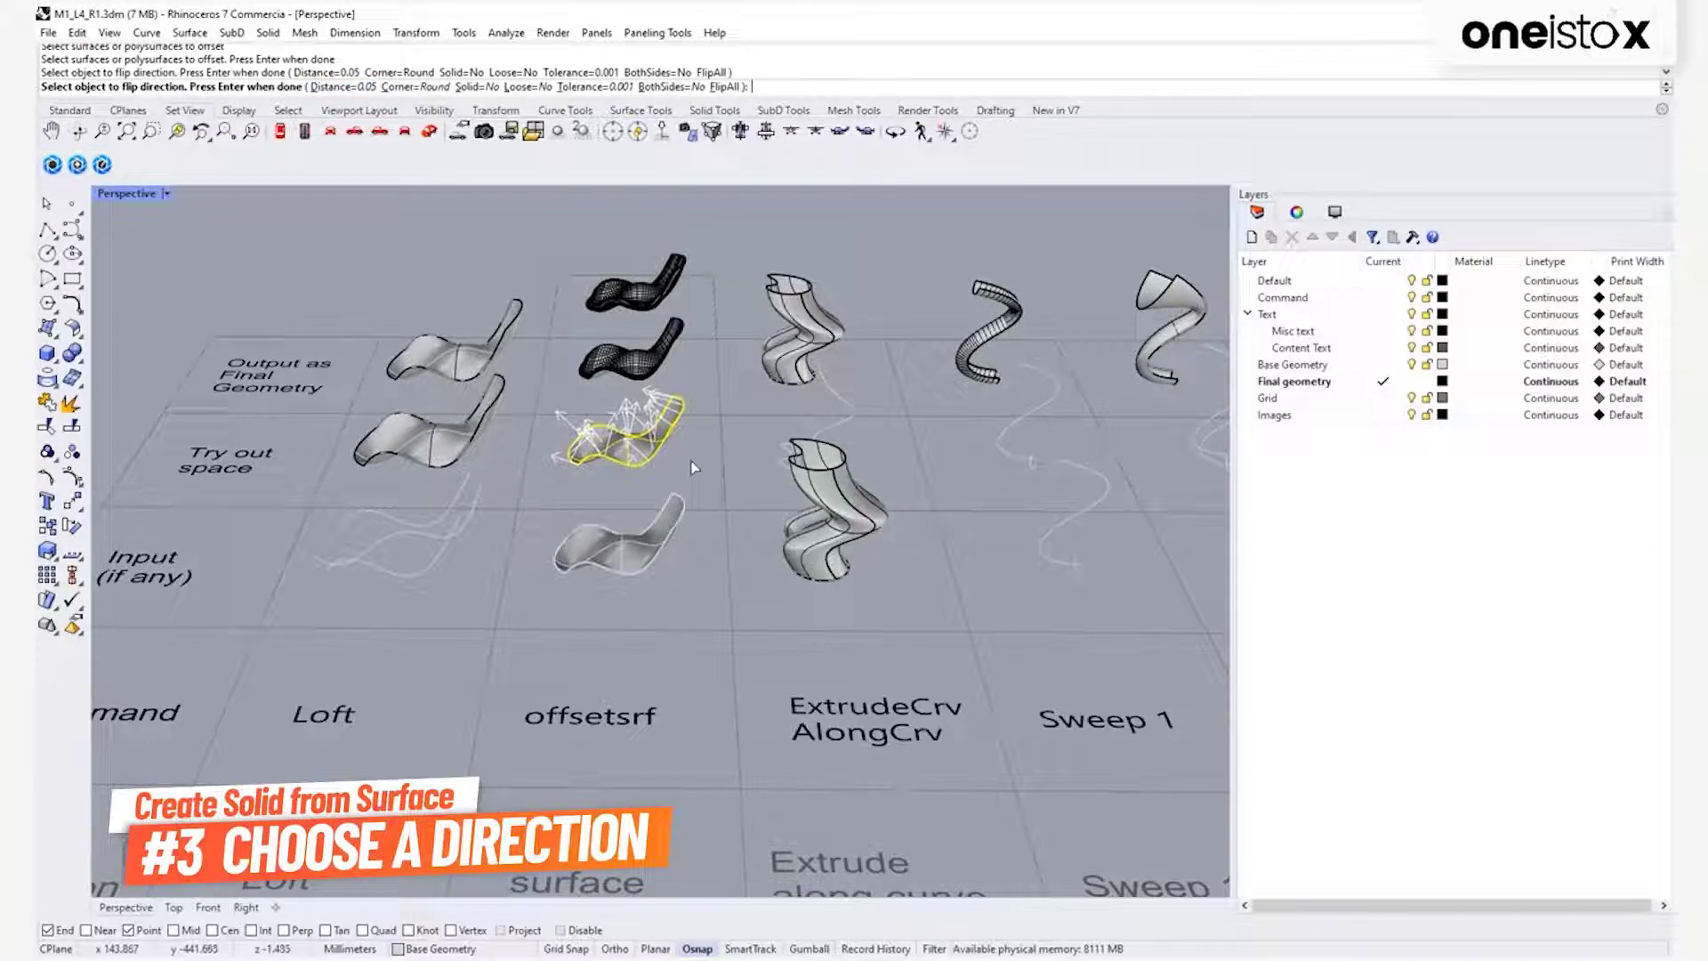
key("Return")
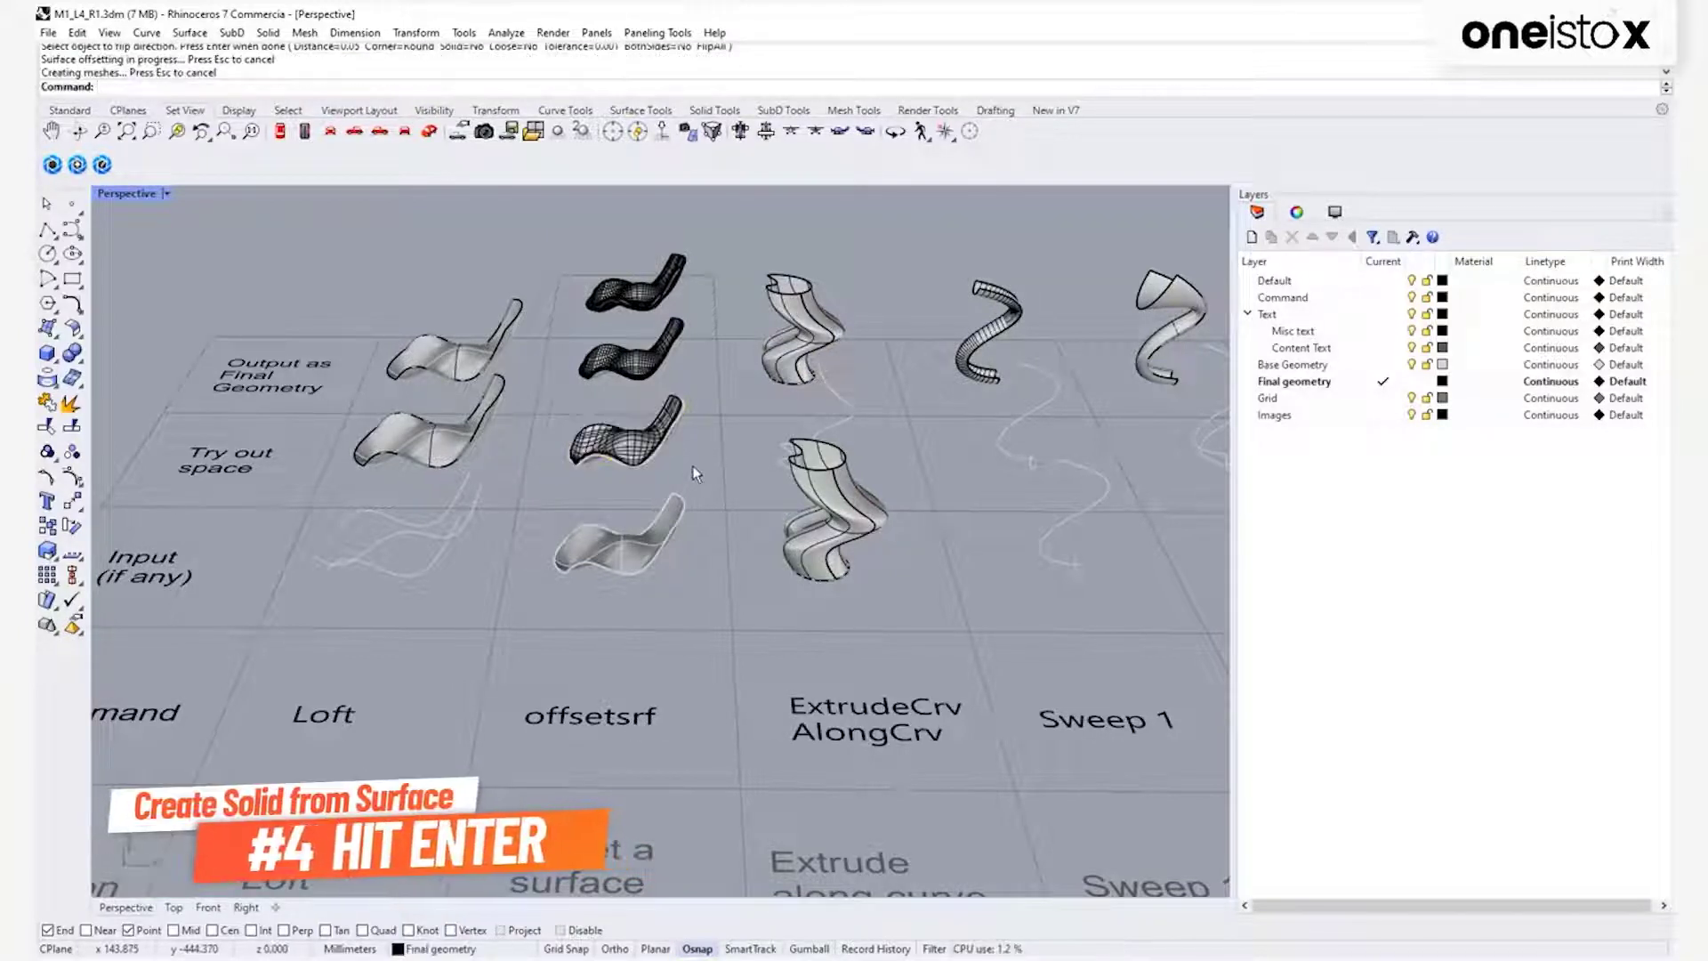
Delete the non-solid offset copy lying above the try-out seat surface.
type("Z")
key("Return")
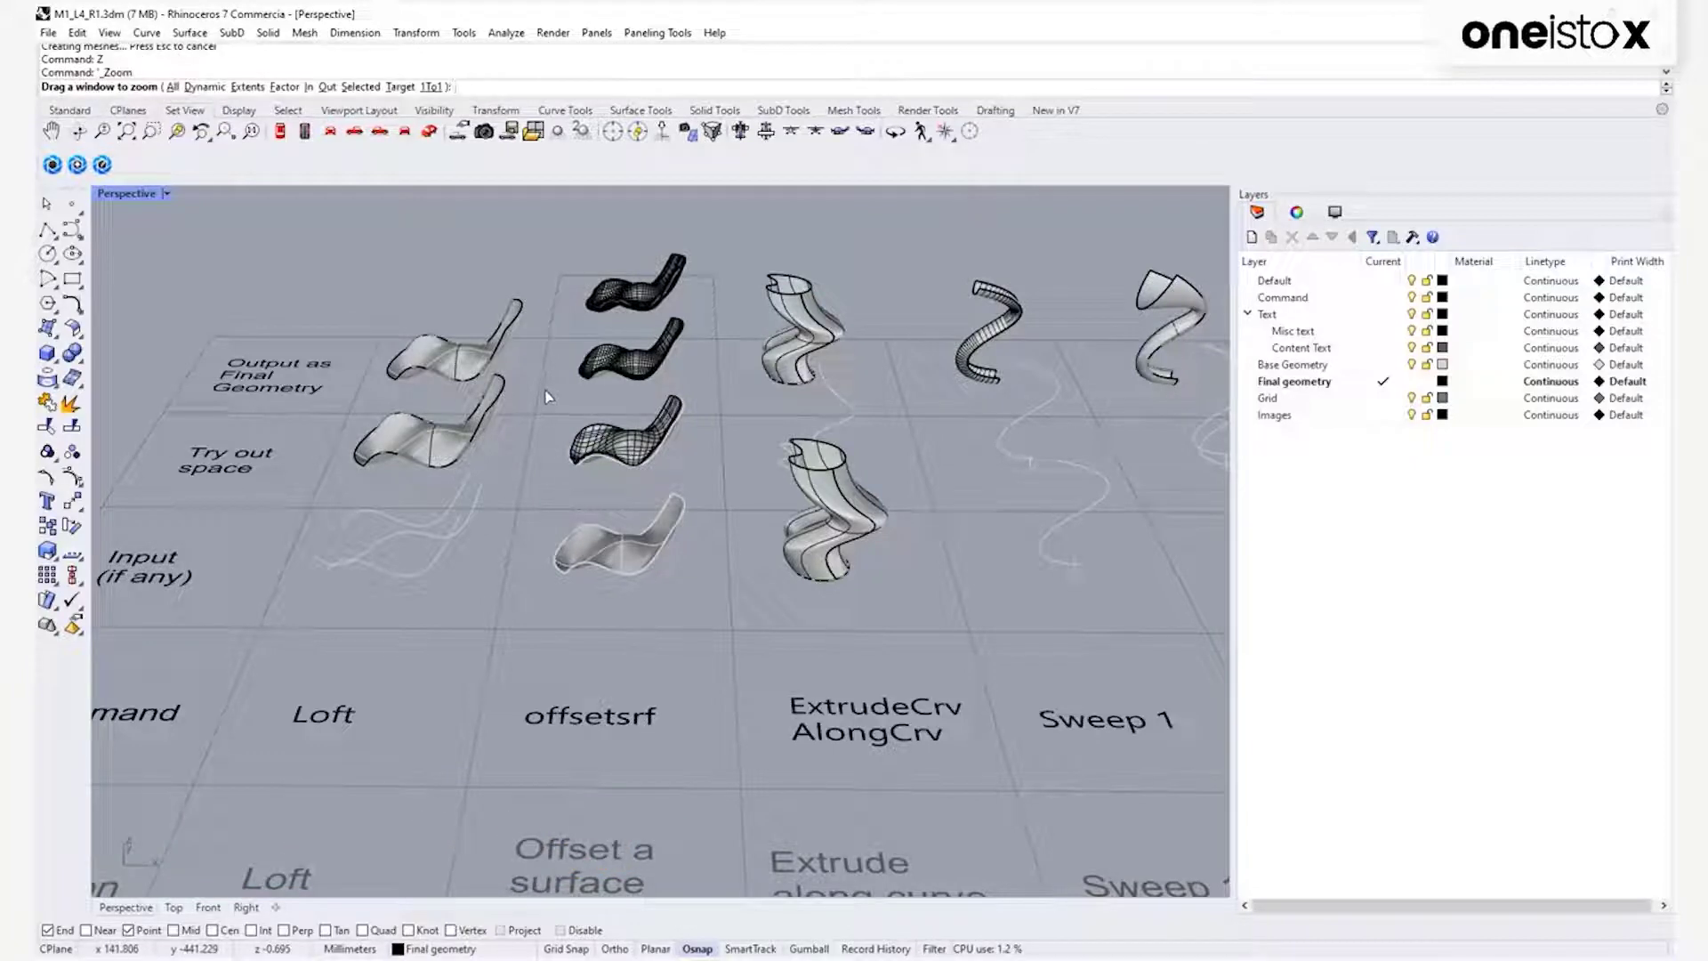
left_click_drag(699, 483, 703, 487)
right_click_drag(690, 486, 621, 490)
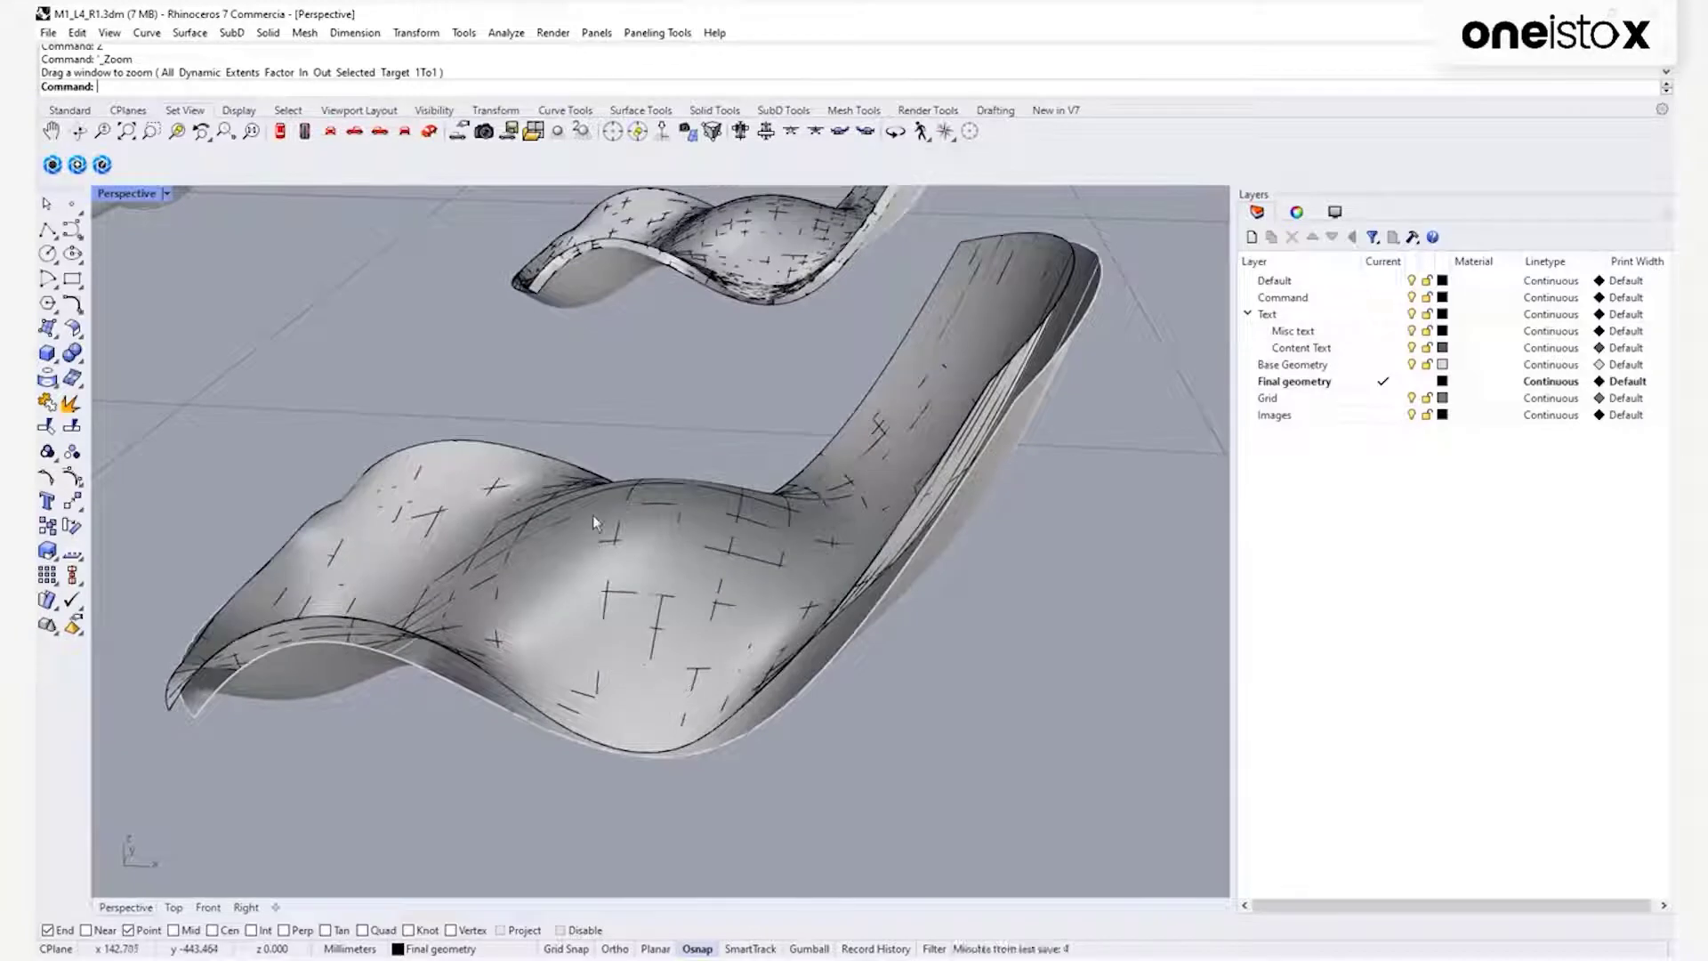
left_click(619, 534)
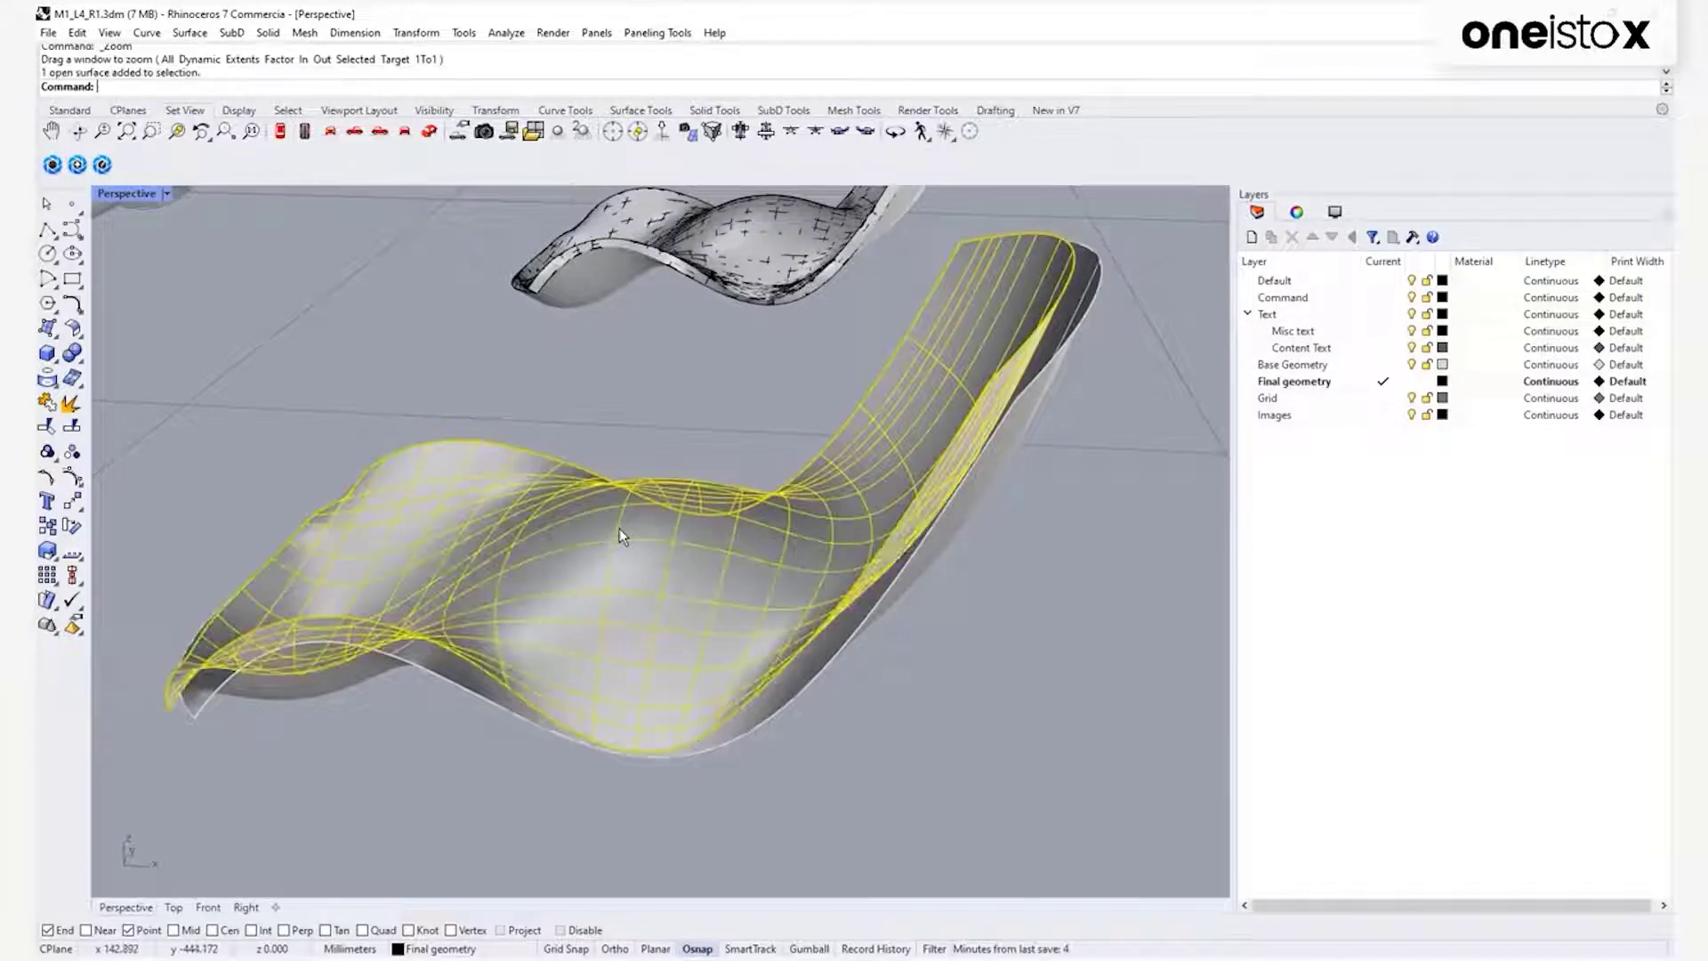
key("Delete")
type("Z")
key("Return")
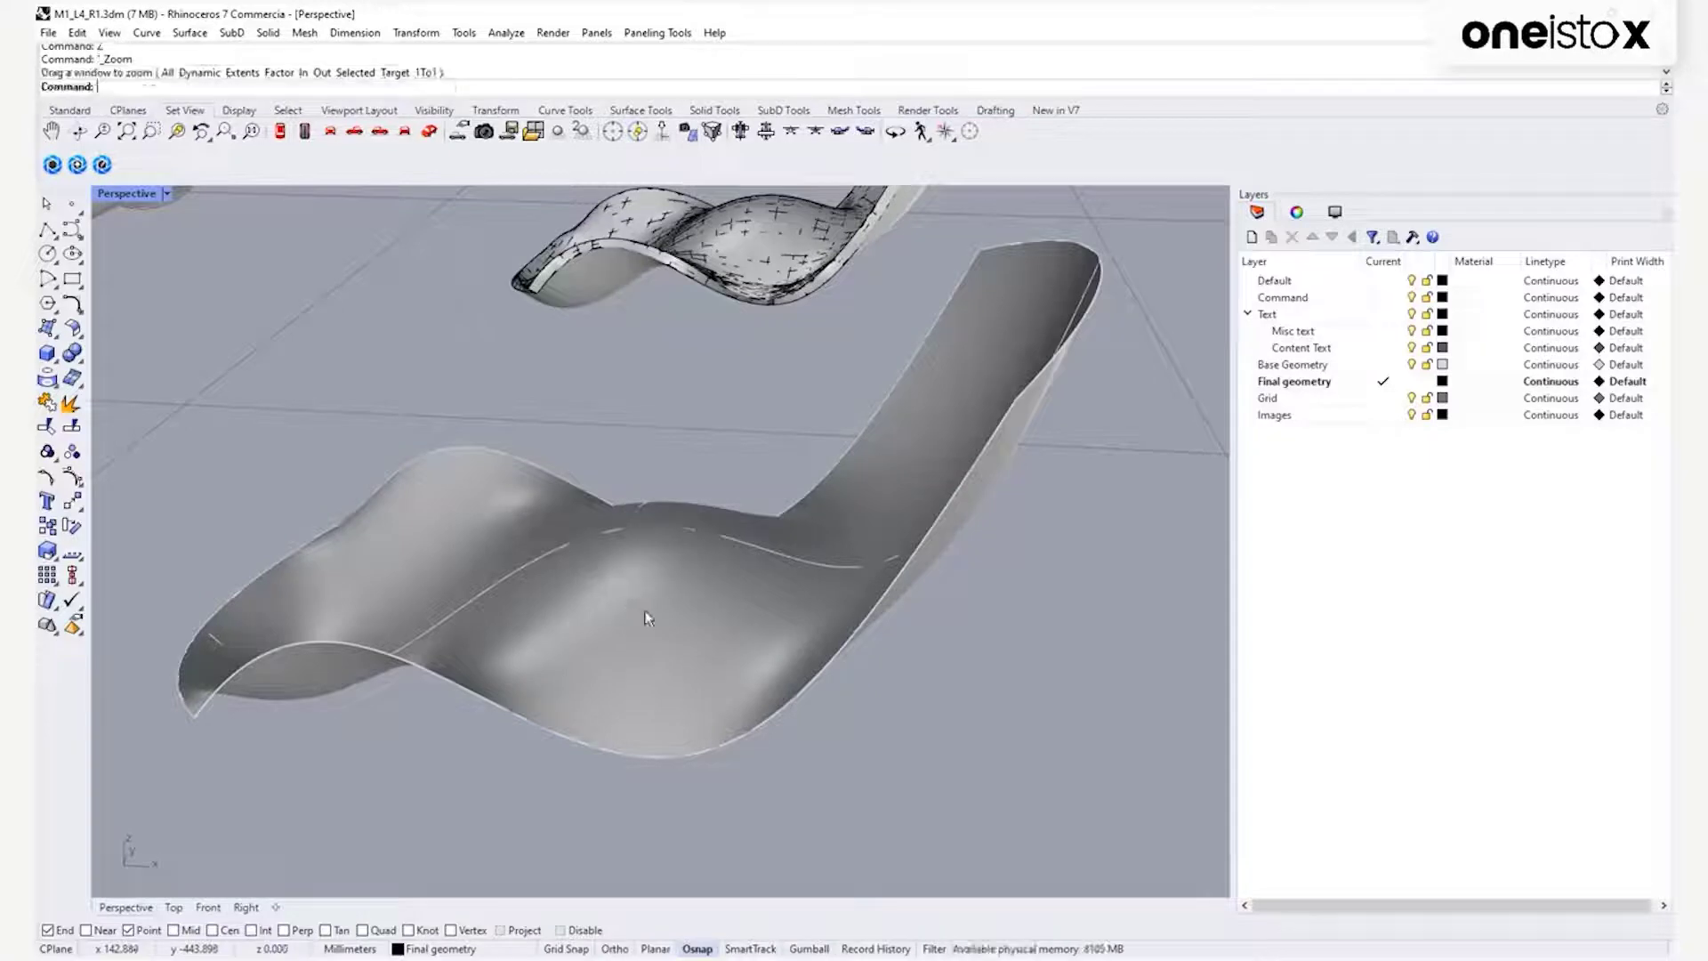
key("Escape")
Offset the try-out seat surface by 0.05 with OffsetSrf, flipping the direction and setting Solid=Yes, and undo that offset.
type("OffsetSrf")
key("Return")
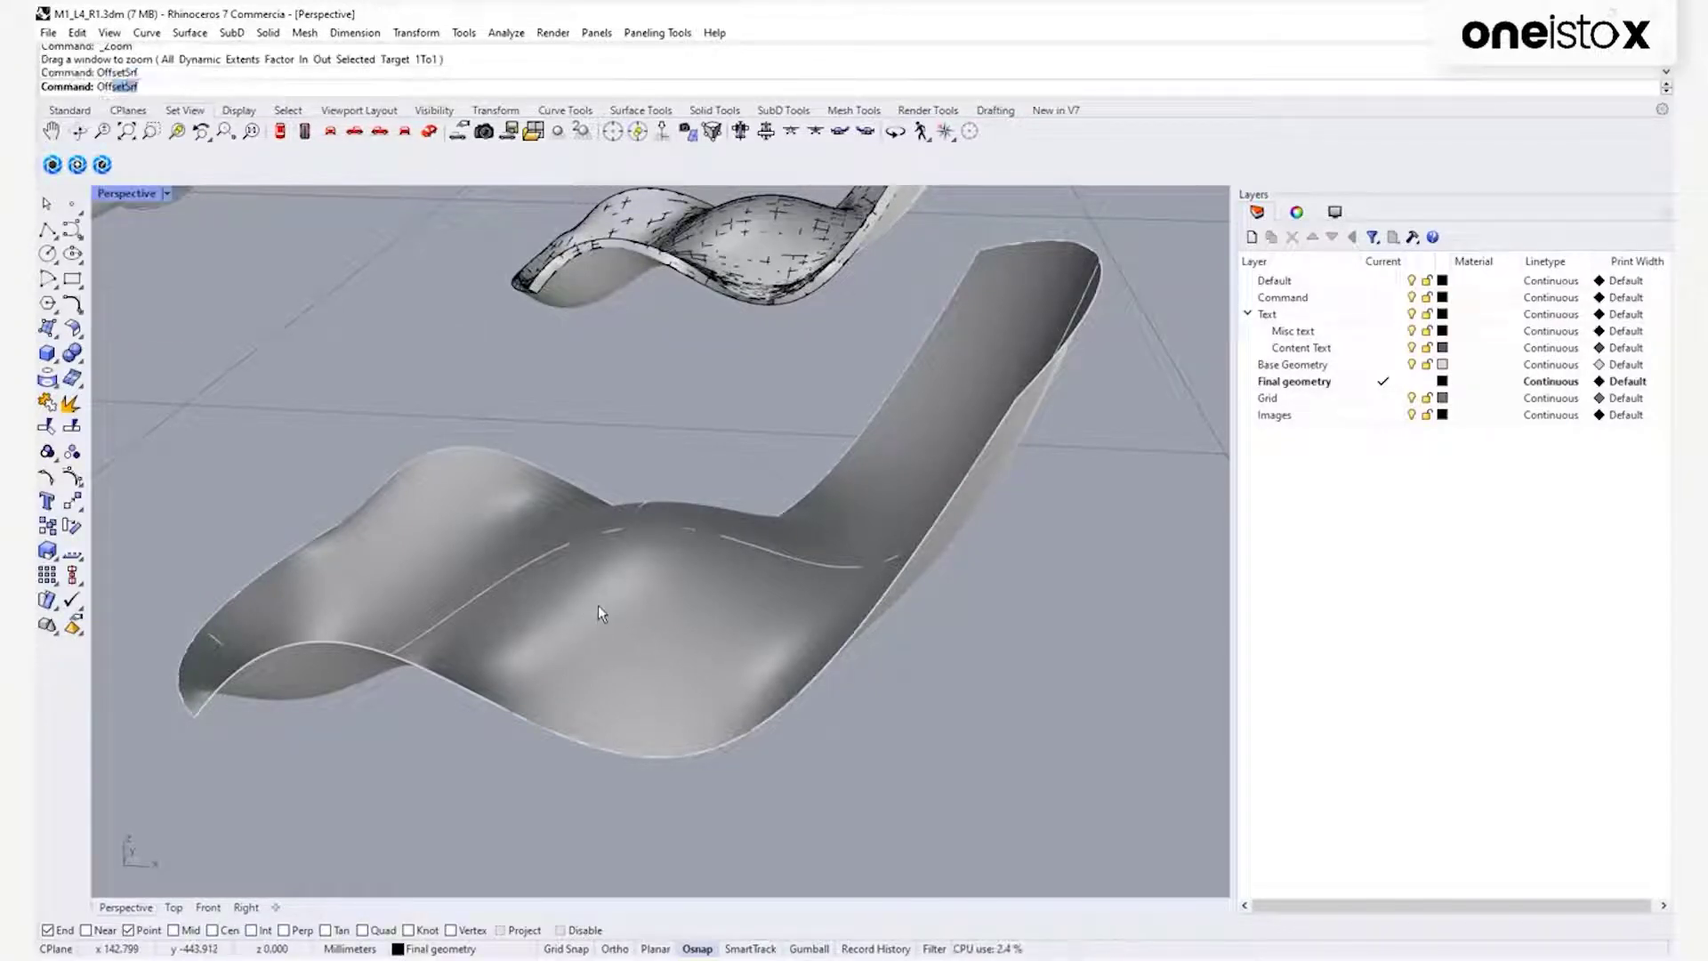
left_click(591, 589)
key("Return")
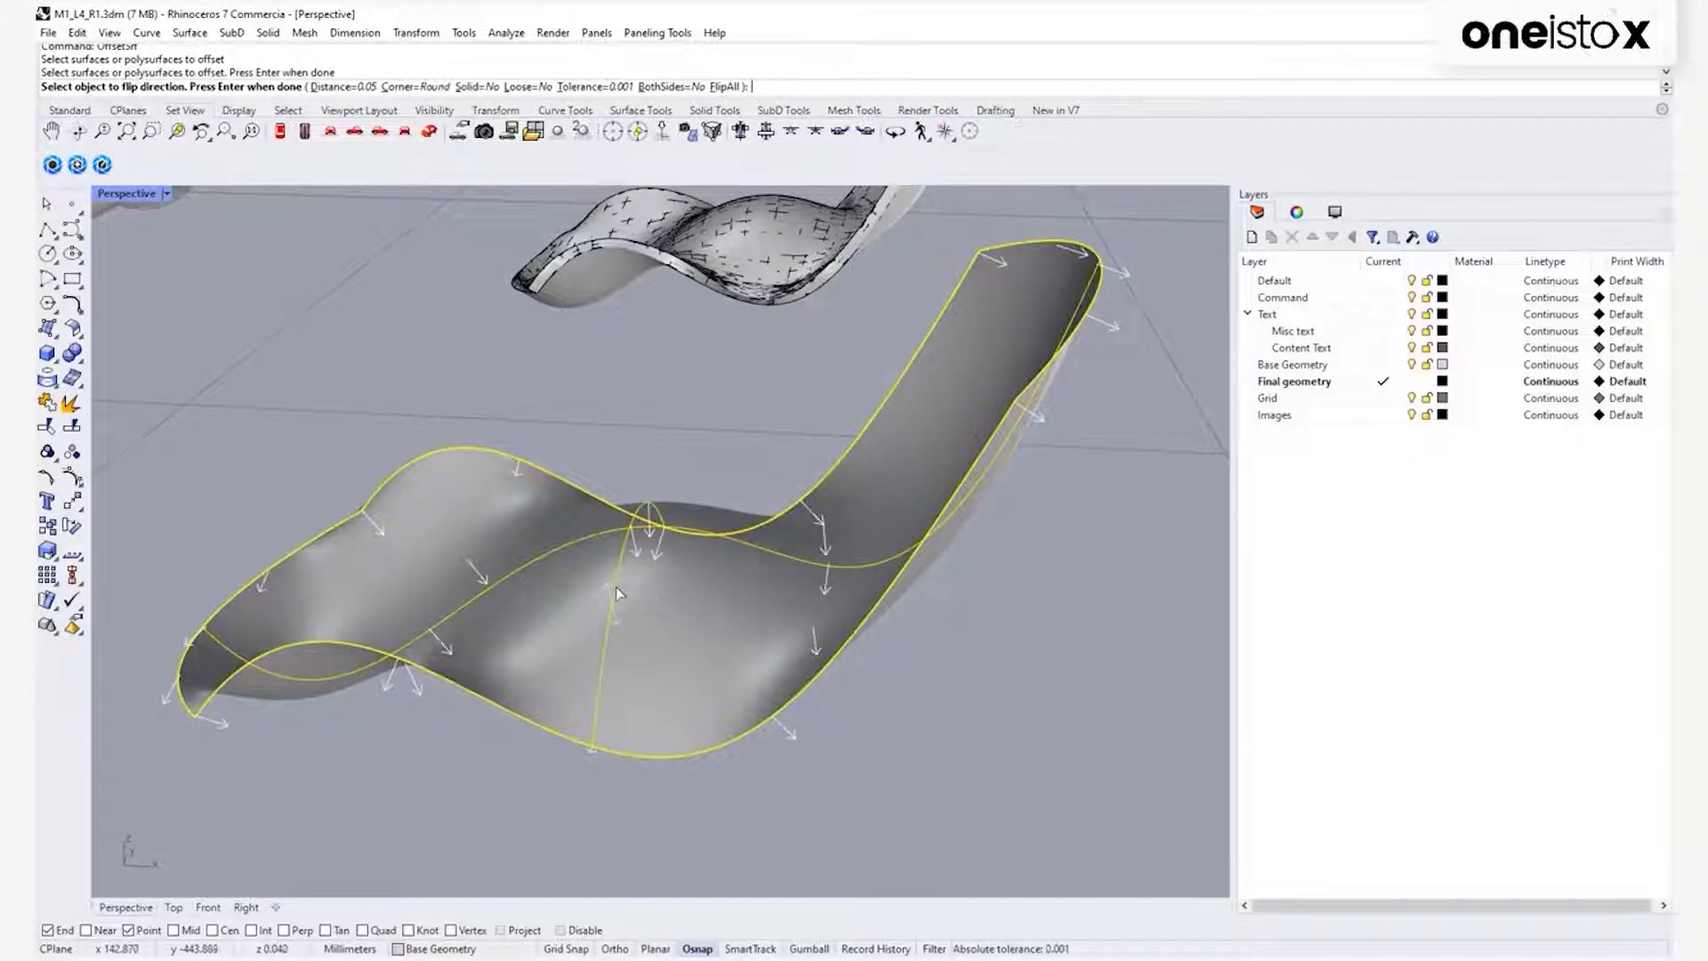
left_click(615, 586)
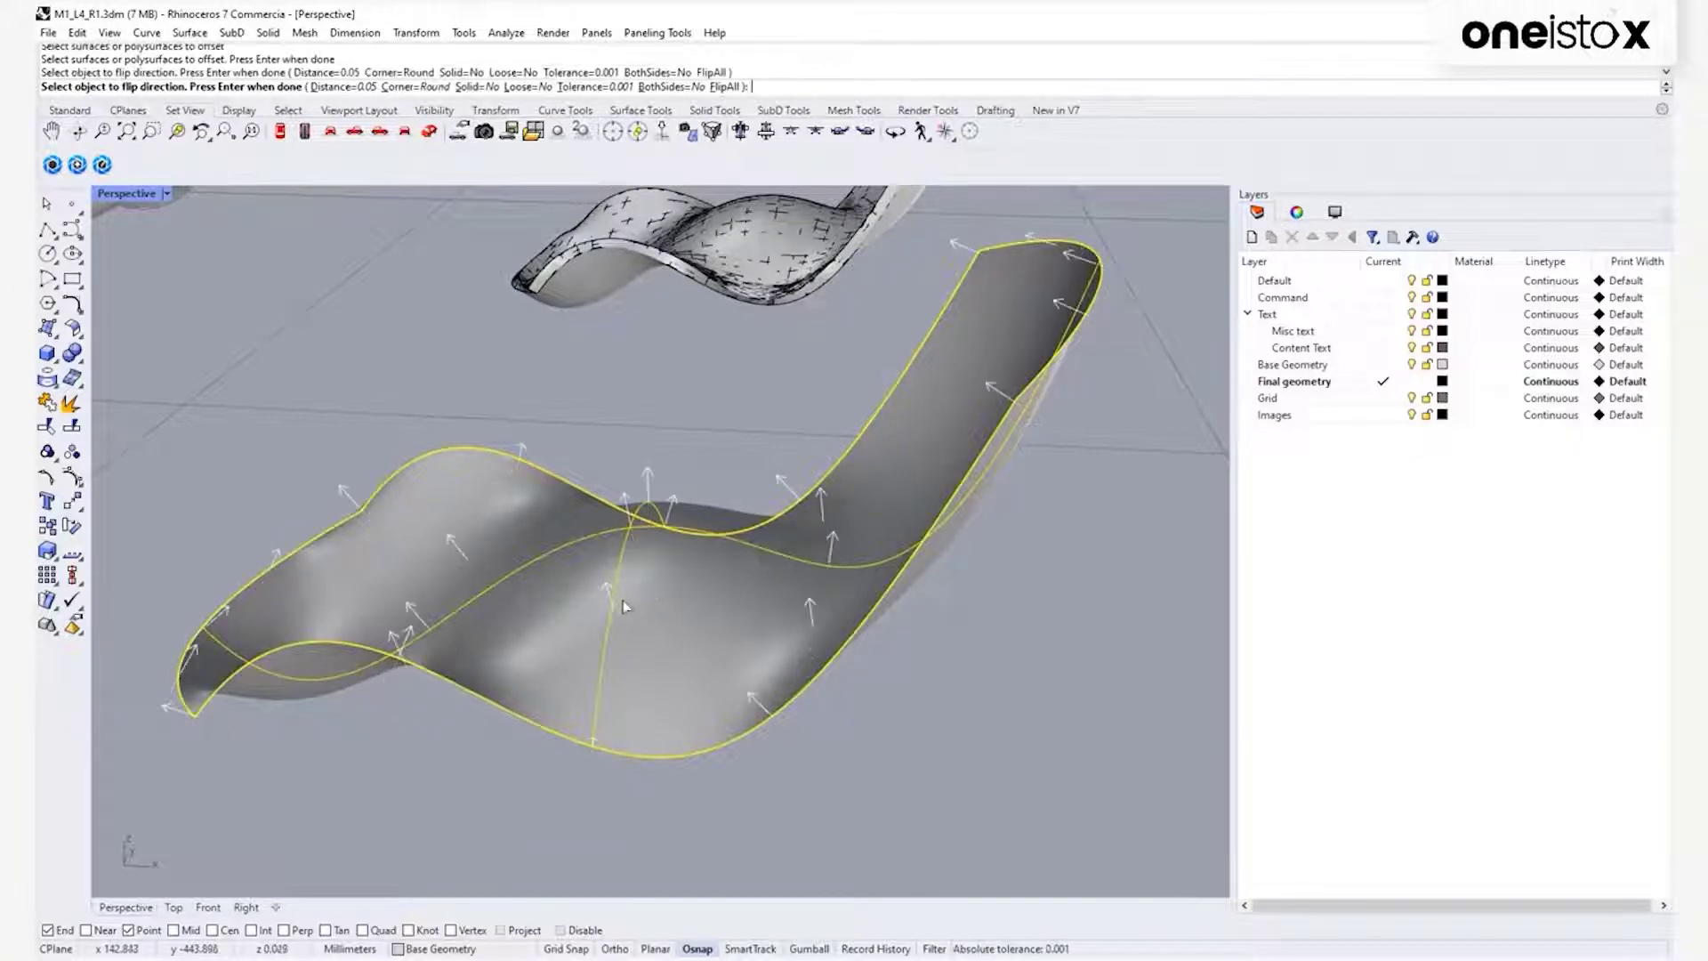
left_click(479, 87)
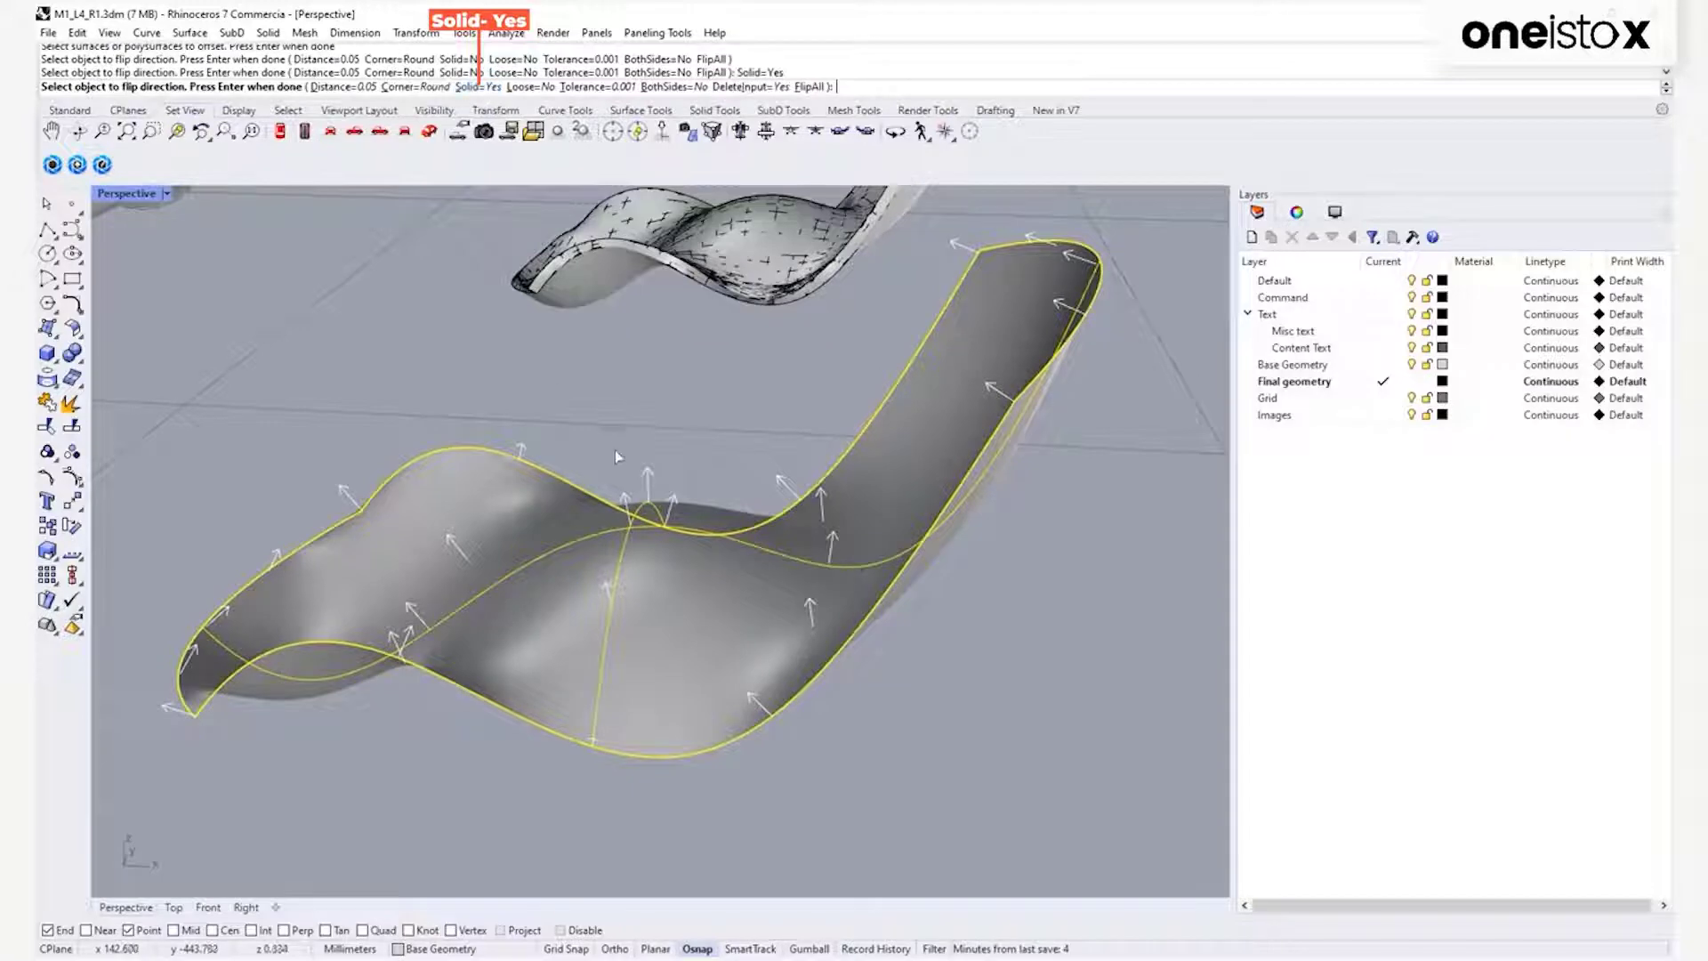
key("Return")
right_click_drag(716, 599, 763, 589)
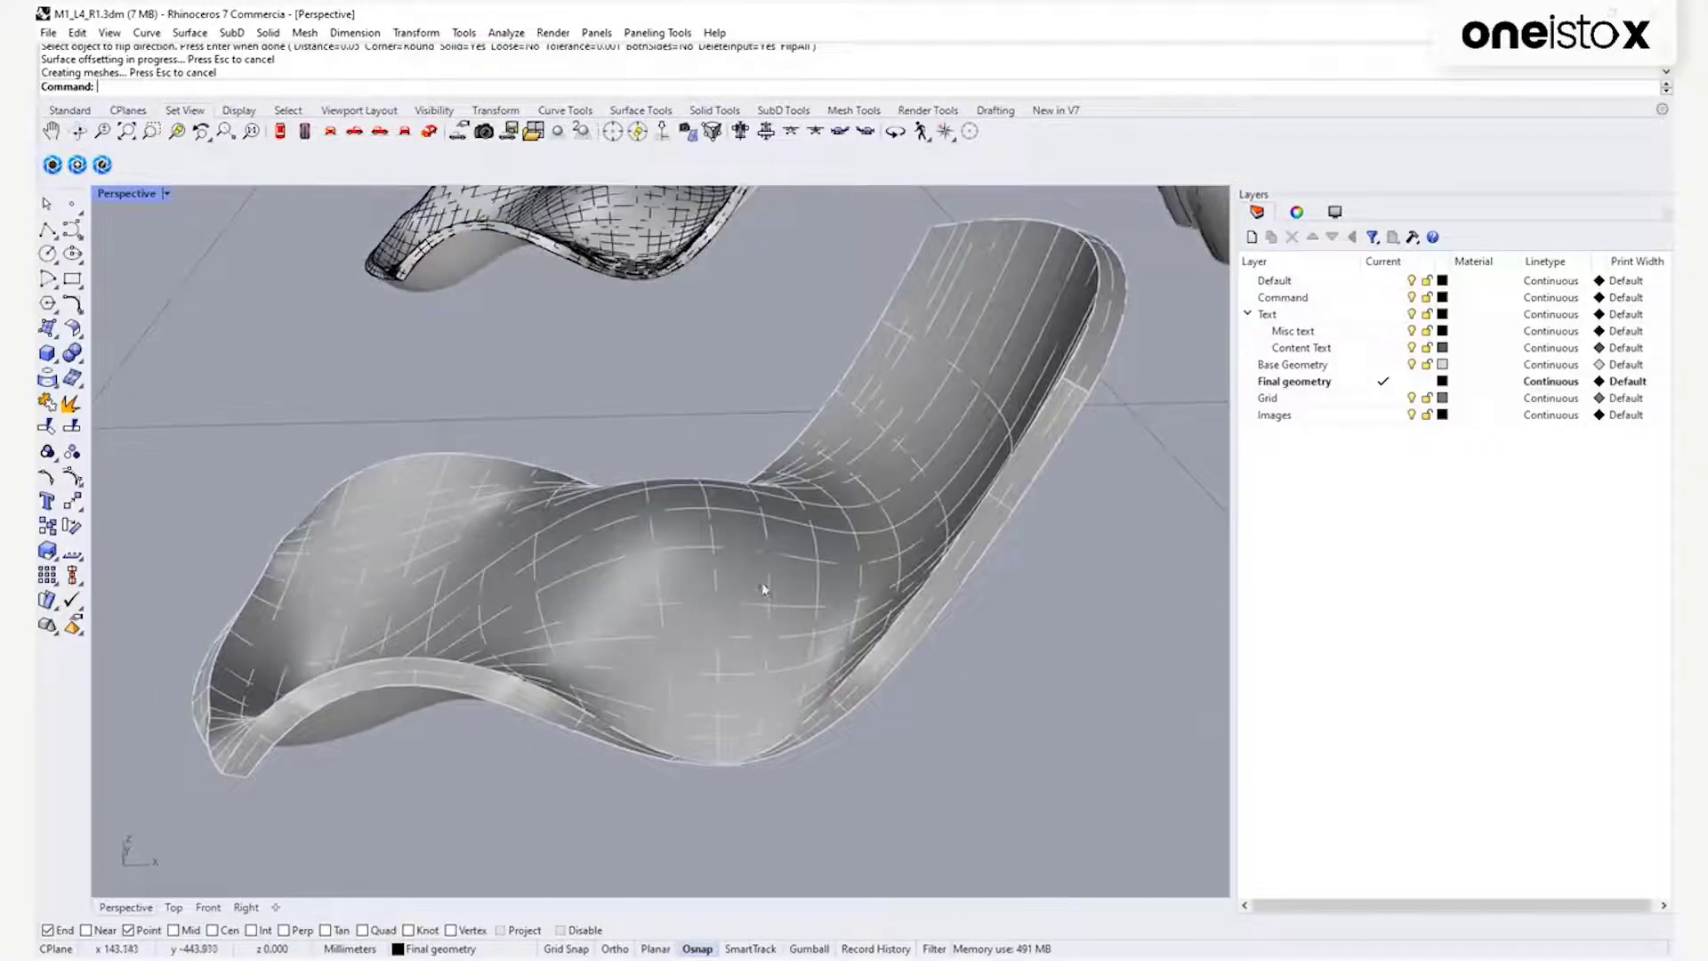
scroll(717, 507, "down", 3)
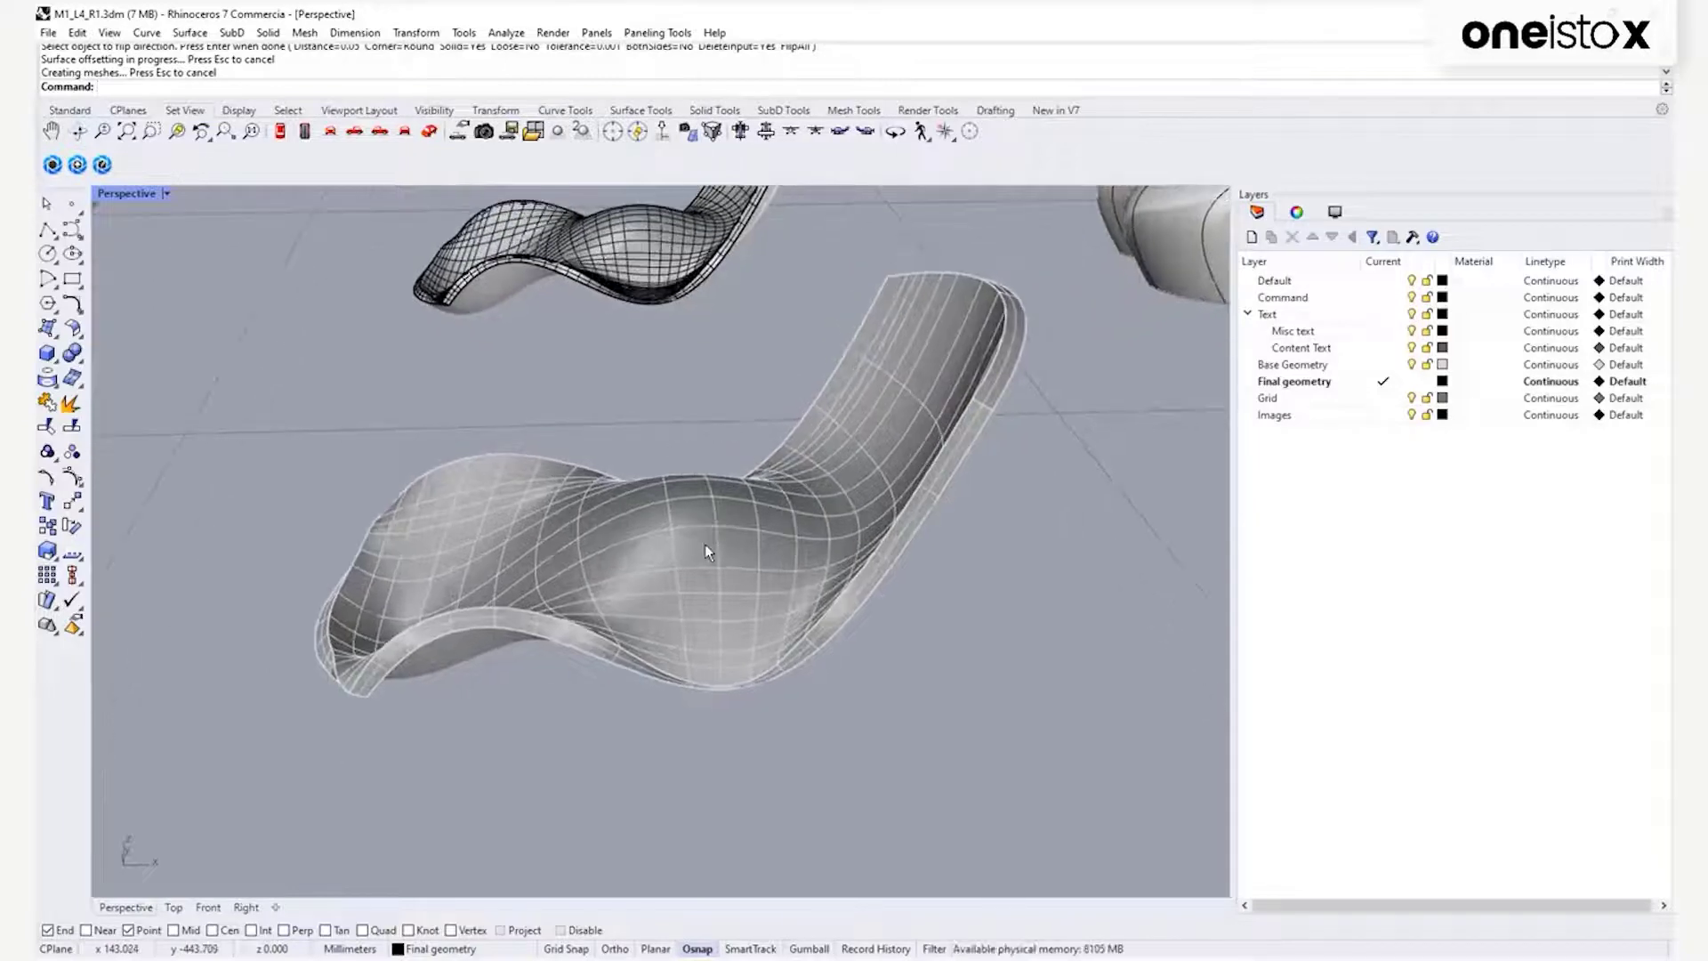
key("ctrl+z")
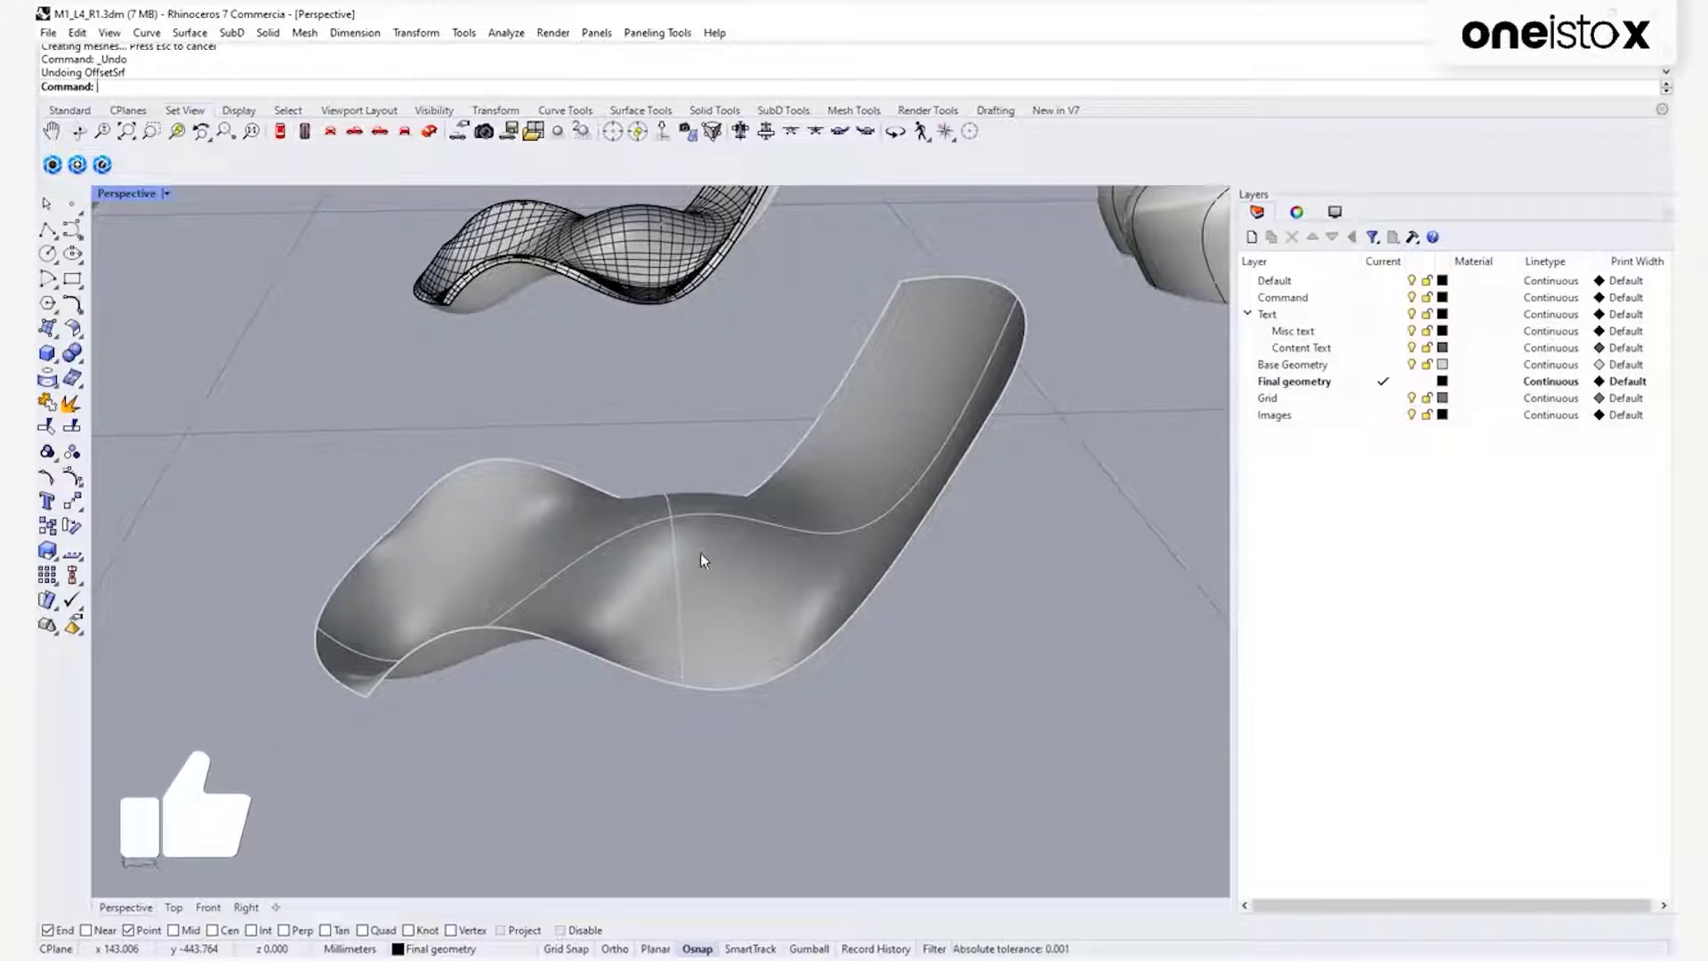
Offset the try-out seat surface by 0.05 with OffsetSrf, setting BothSides=Yes and Solid=No.
key("Return")
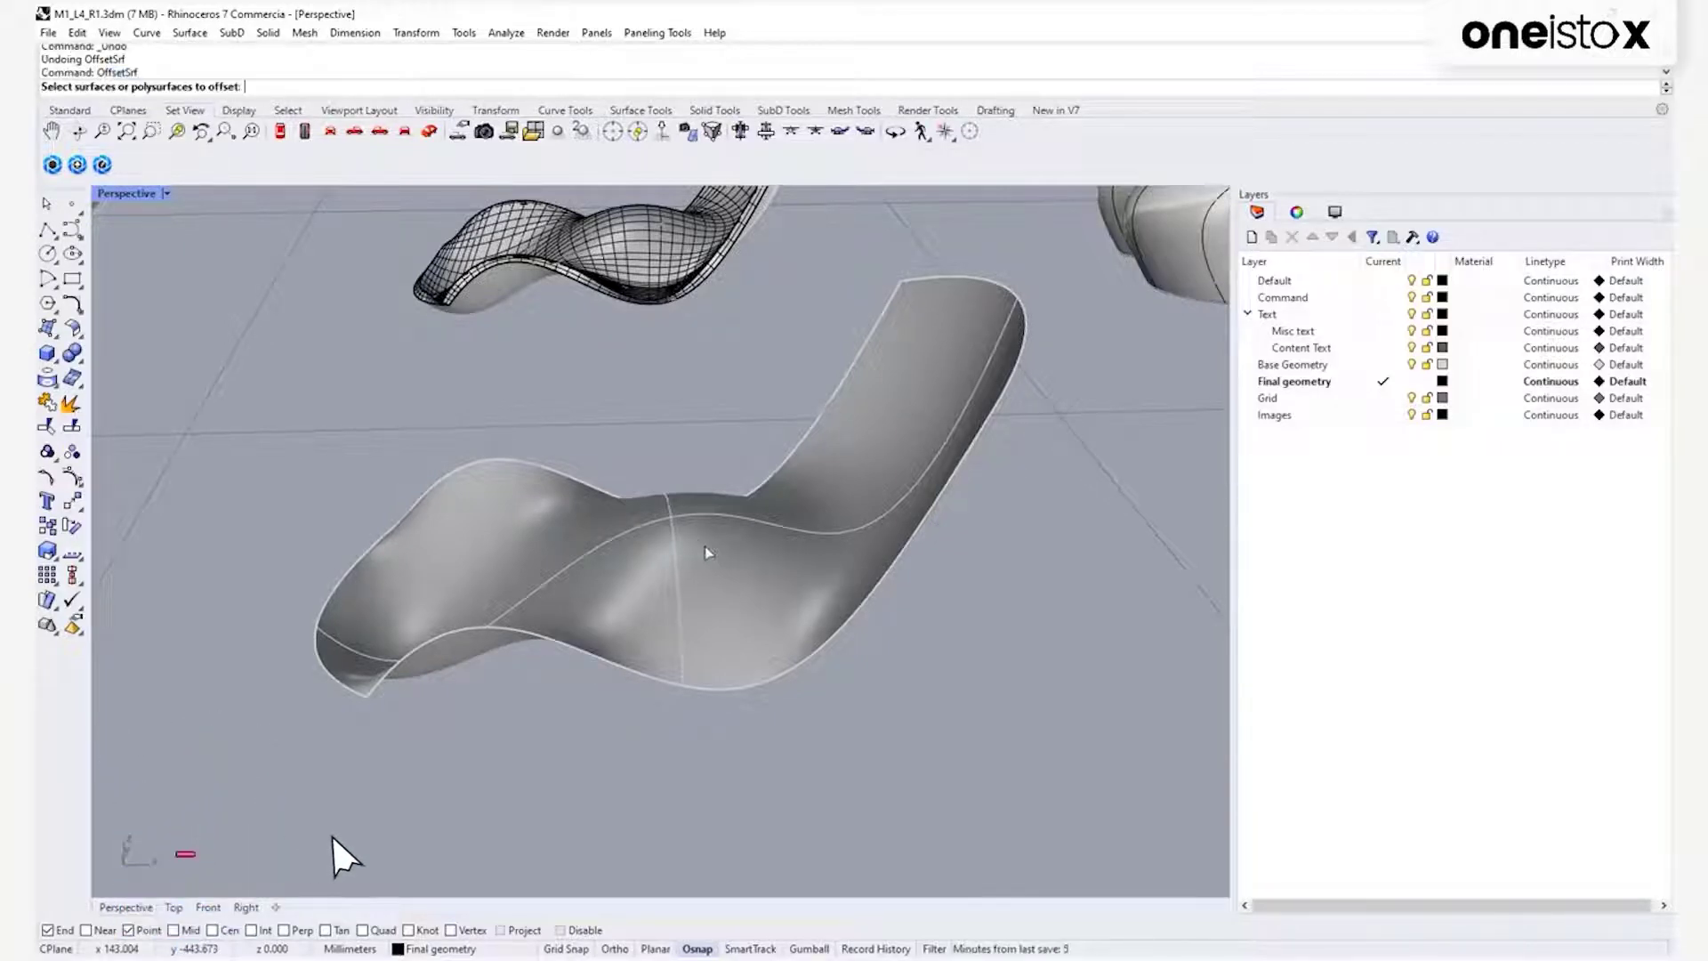
left_click(698, 570)
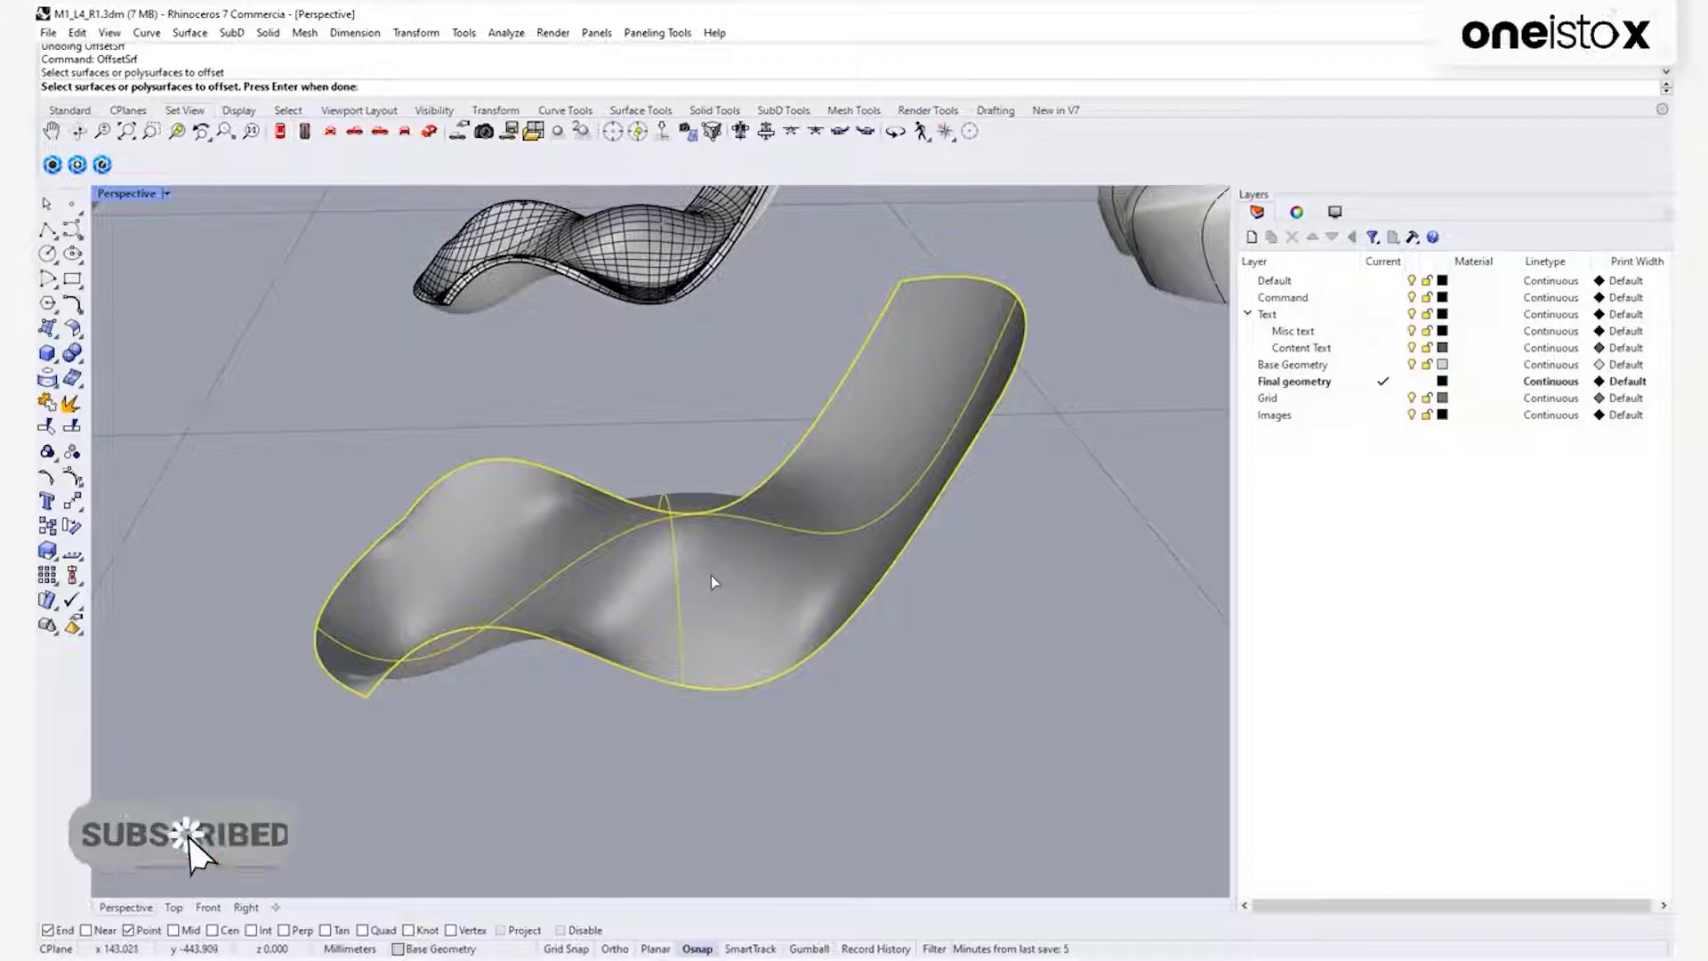
key("Return")
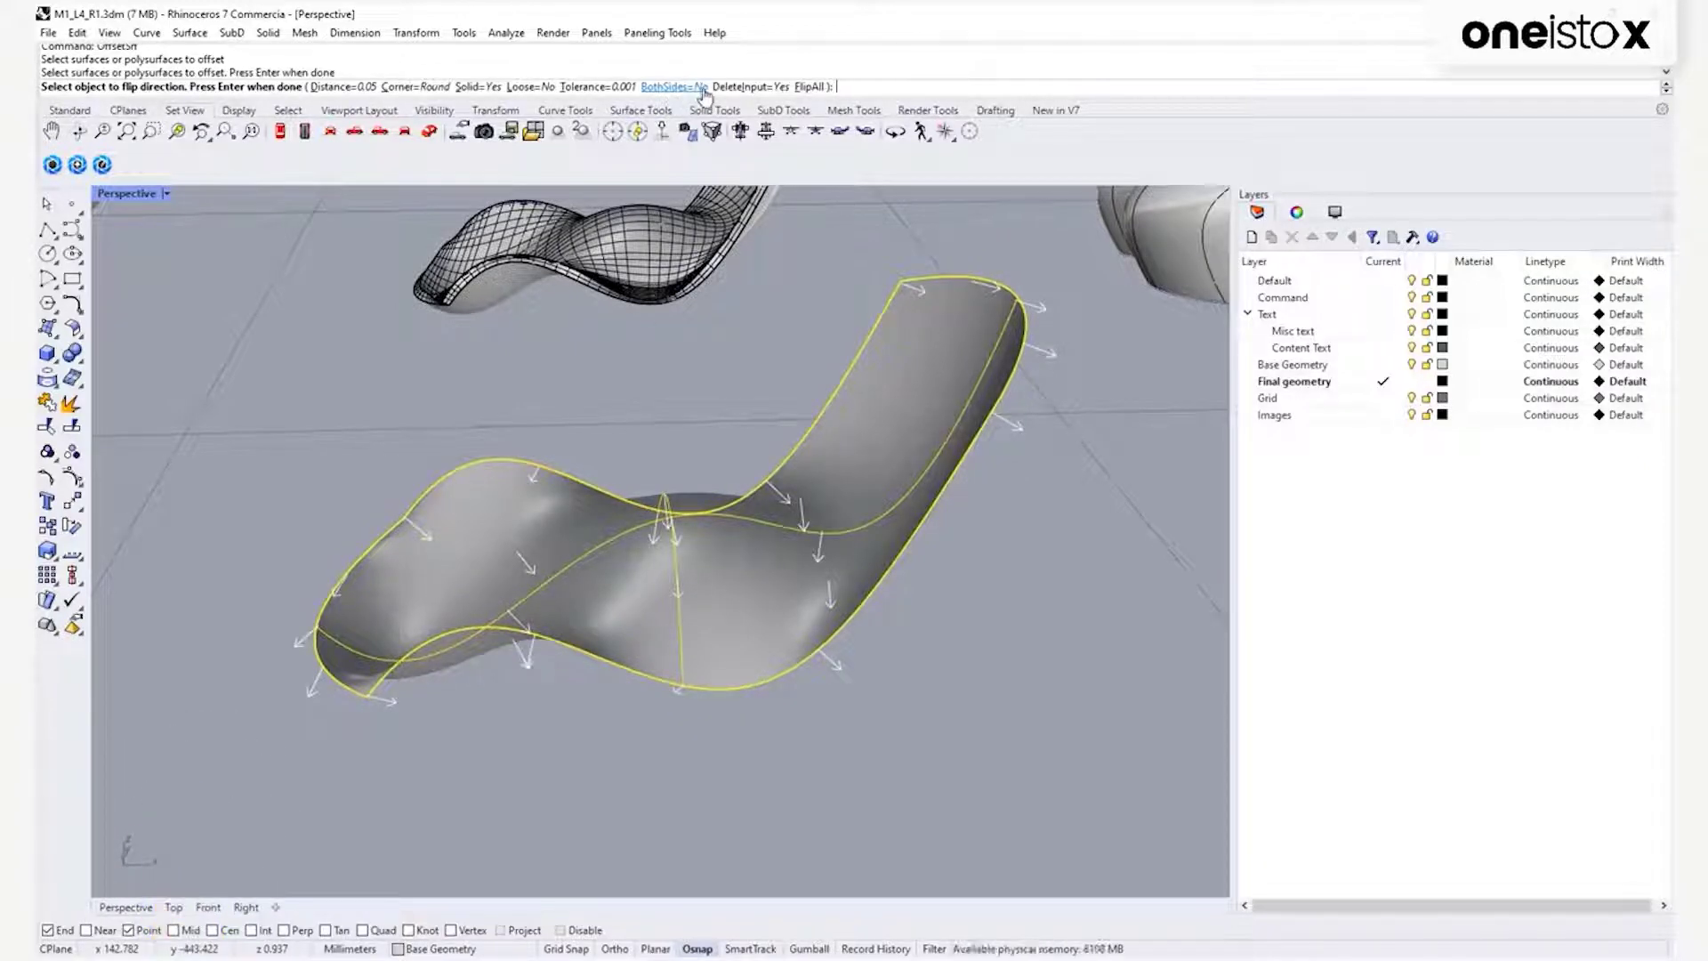
left_click(675, 87)
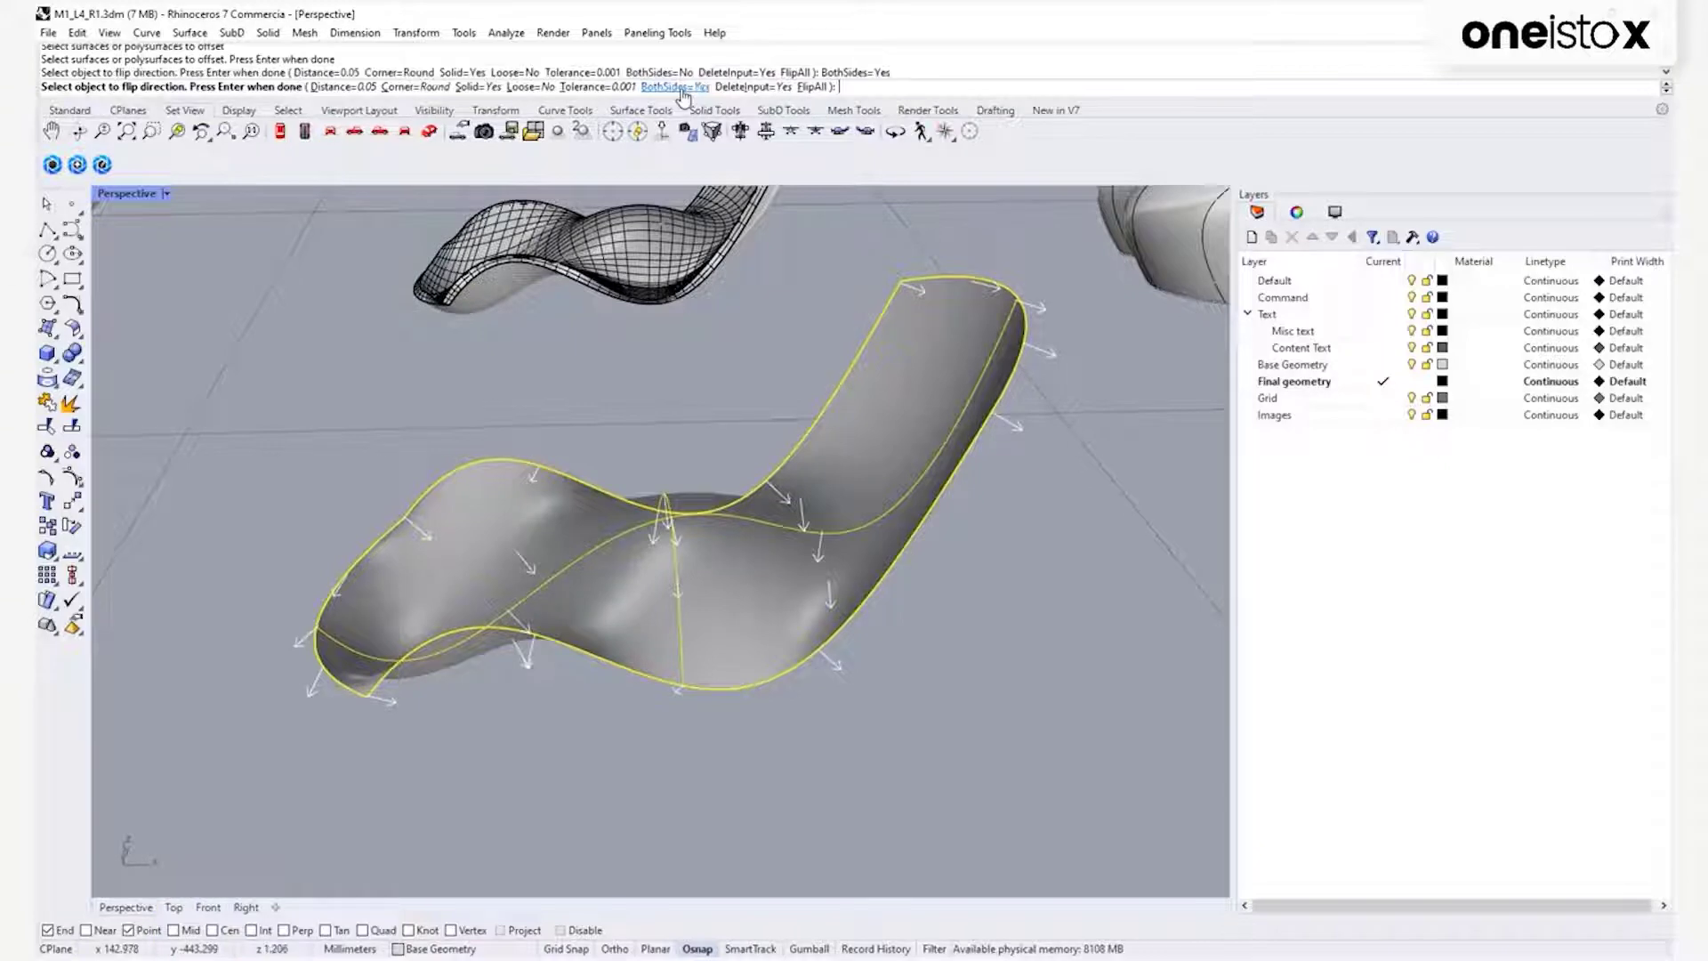
left_click(479, 88)
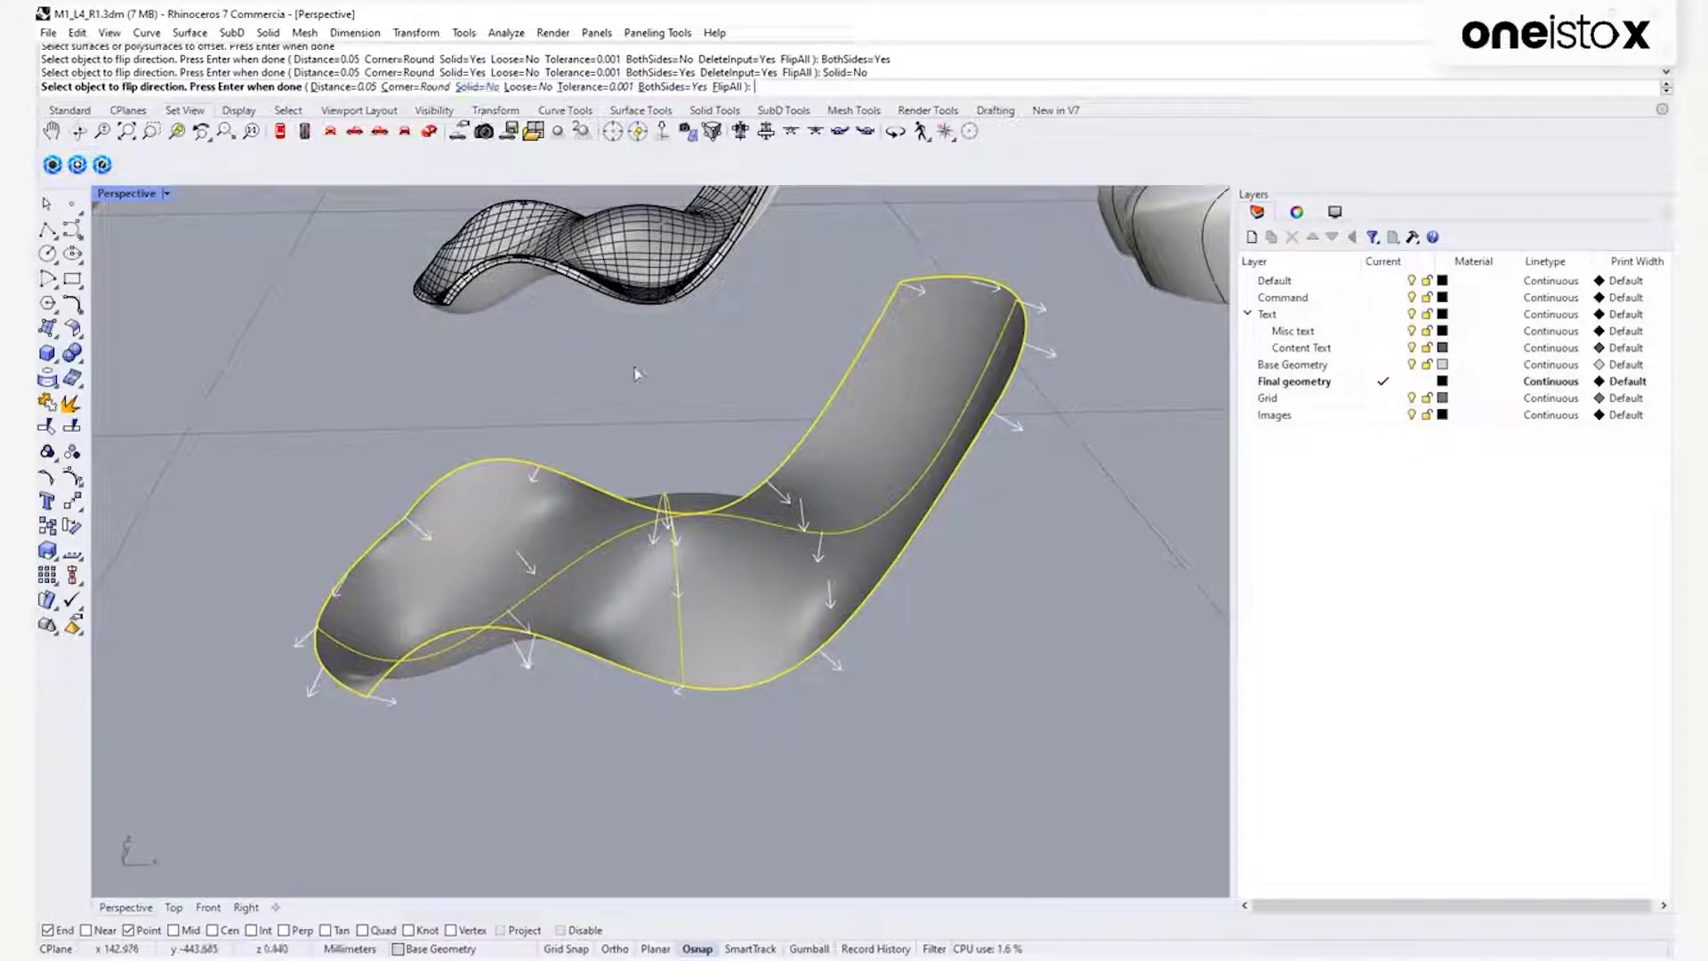
key("Return")
Examine the separate offset surfaces on either side of the seat by selecting them individually.
right_click_drag(660, 391, 682, 516)
left_click(682, 516)
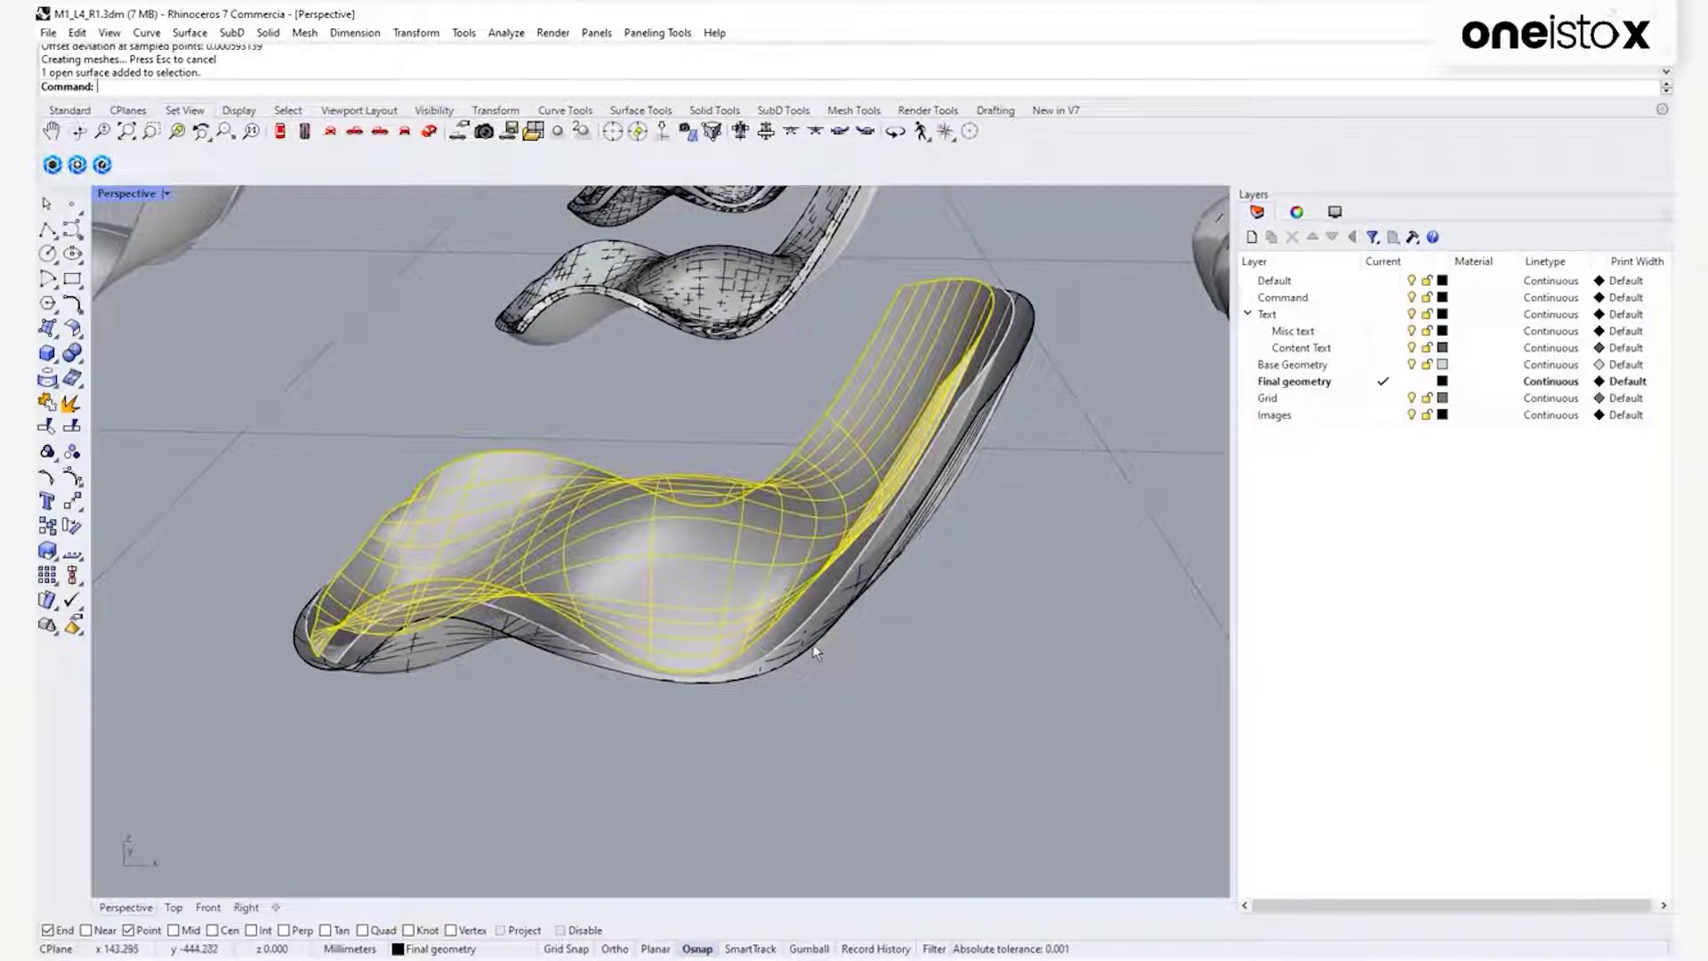
left_click(812, 642)
right_click_drag(805, 637, 622, 543)
key("Escape")
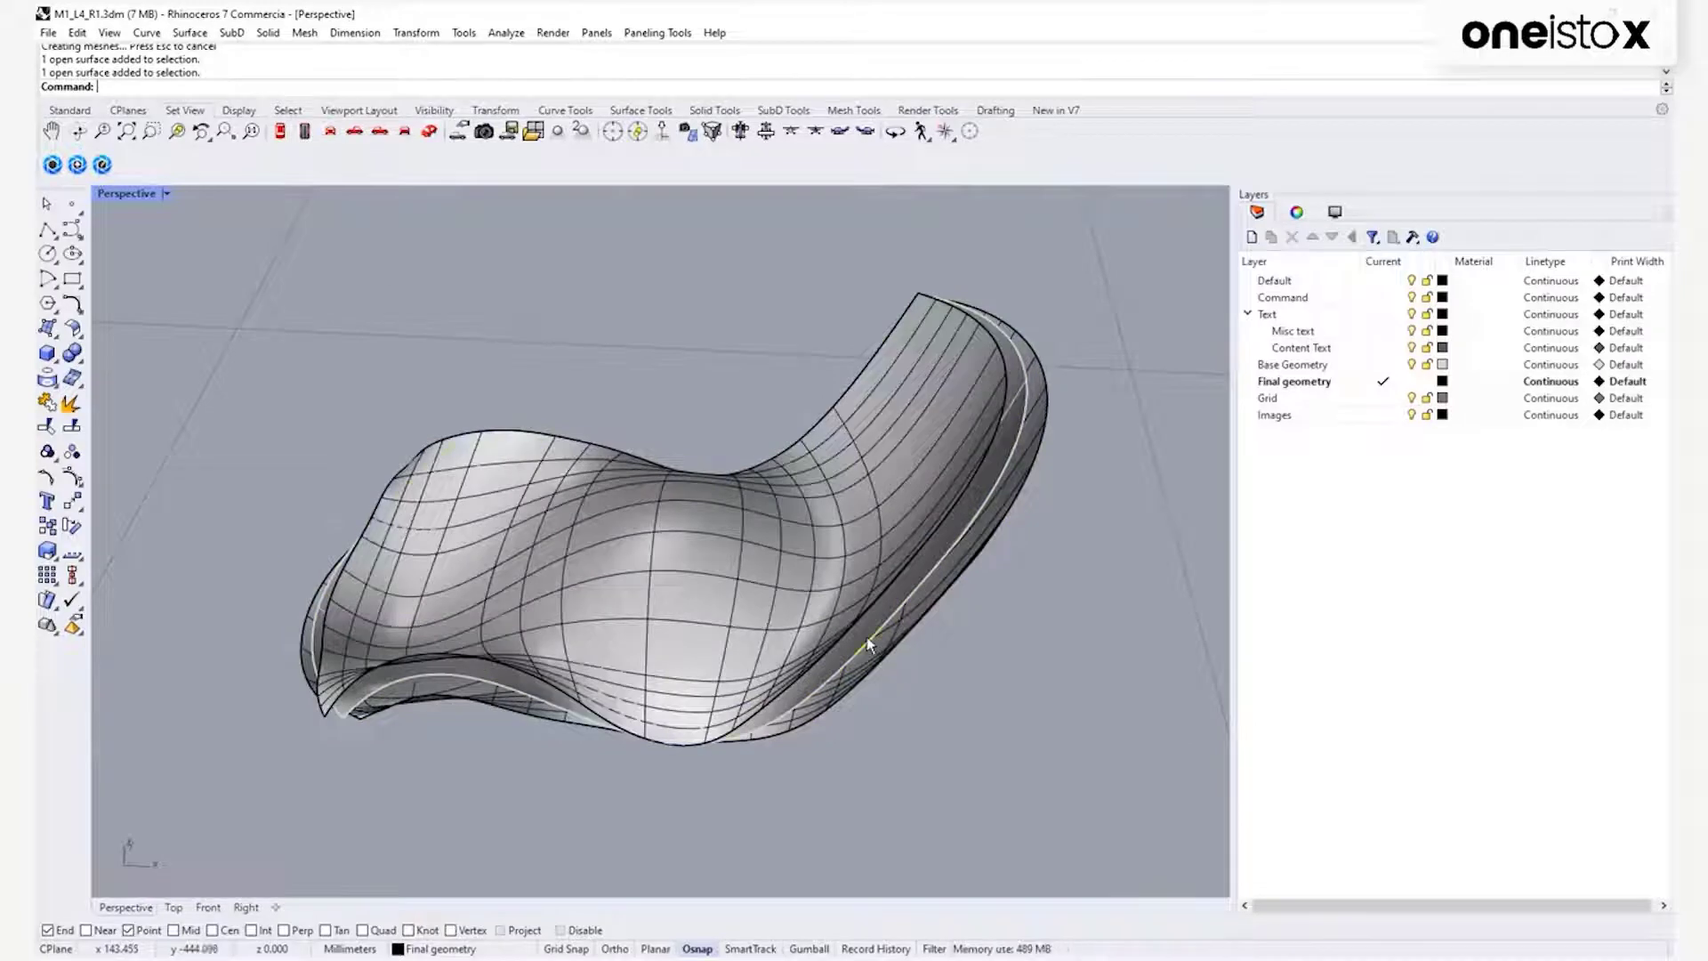
left_click(871, 646)
Delete the existing extruded surface from the try-out space of the ExtrudeCrvAlongCrv column.
key("ctrl+alt+e")
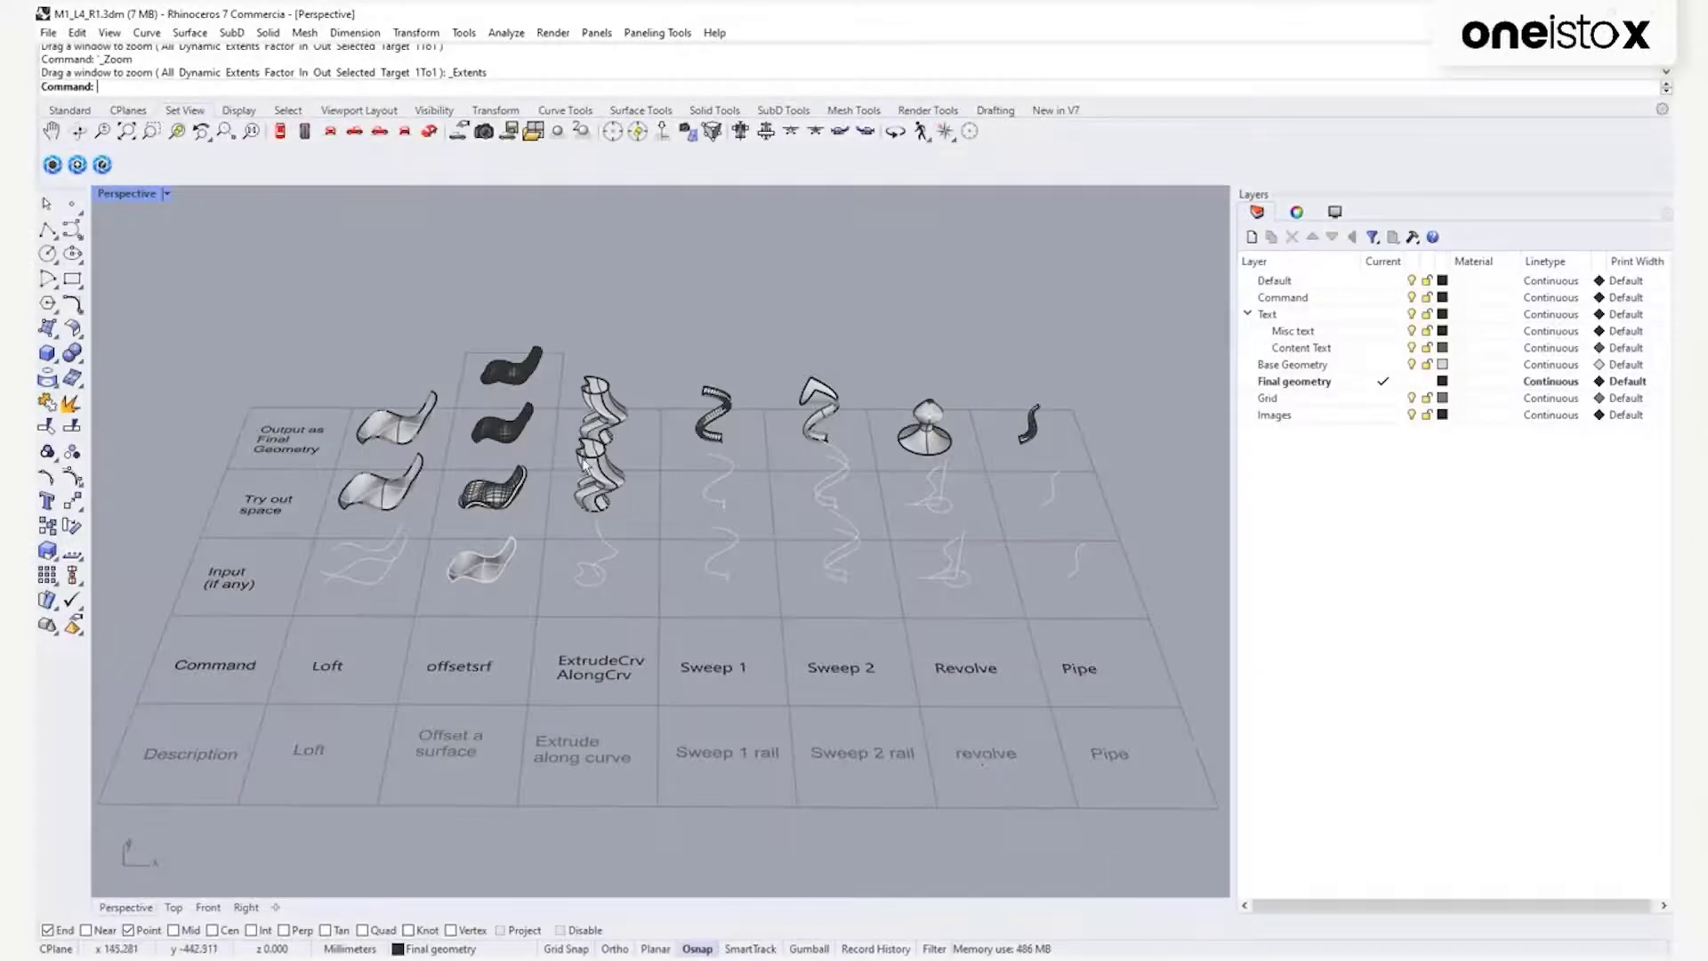
left_click(584, 461)
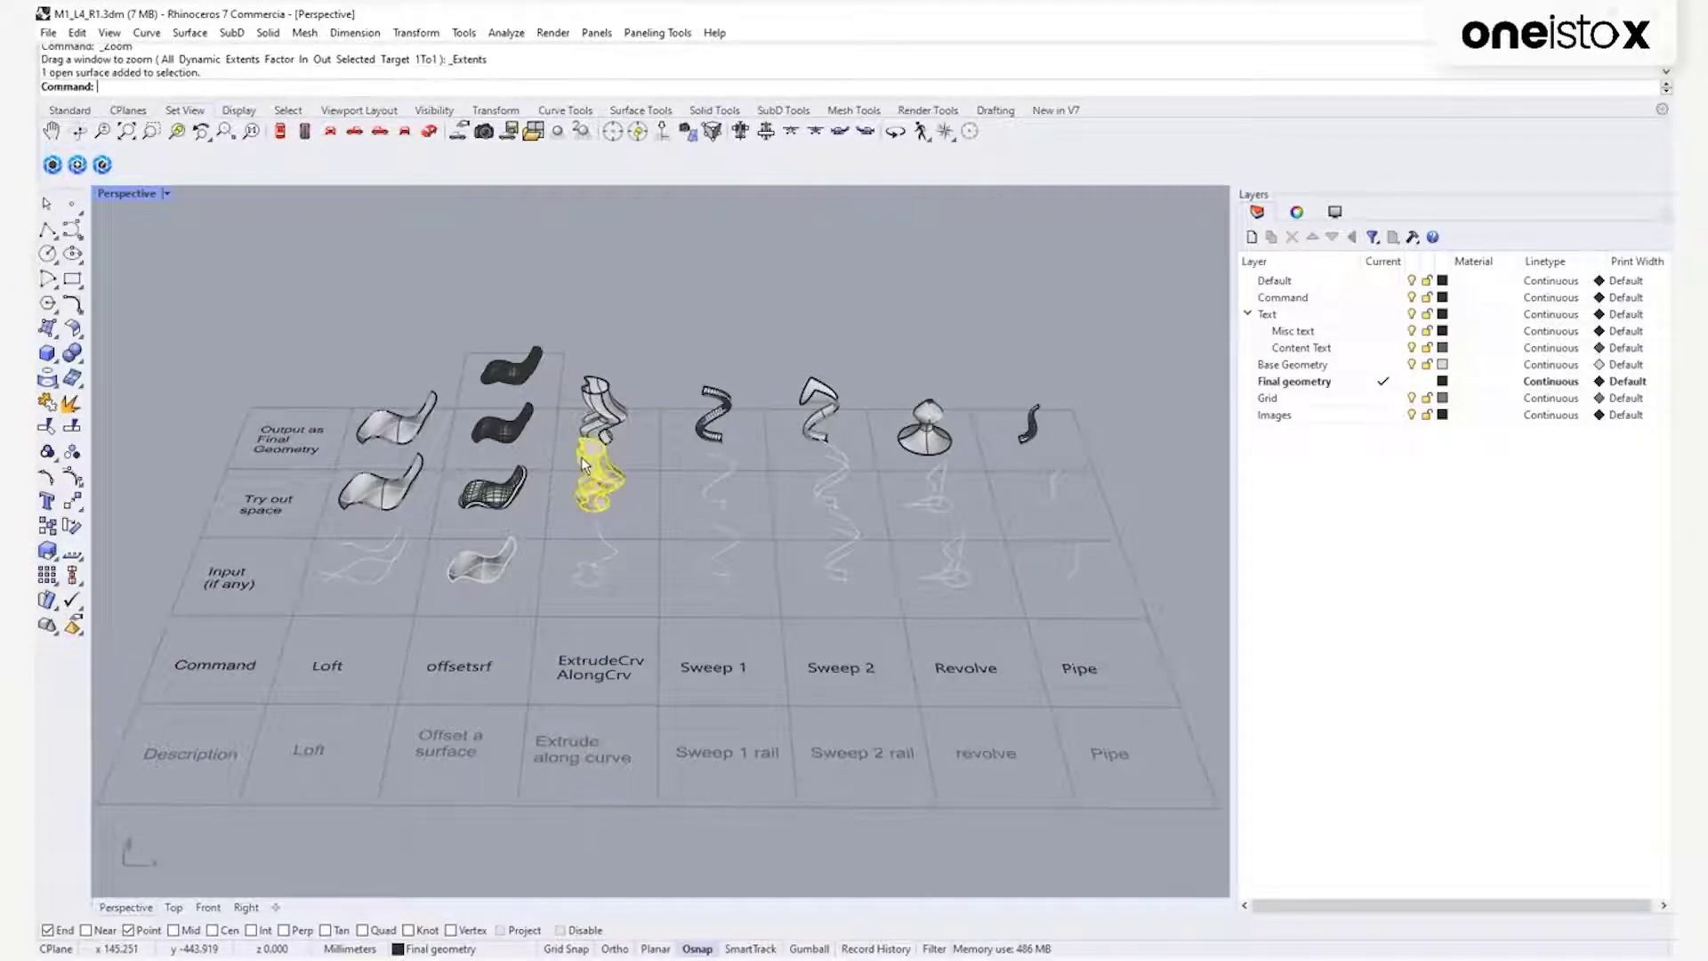
key("Delete")
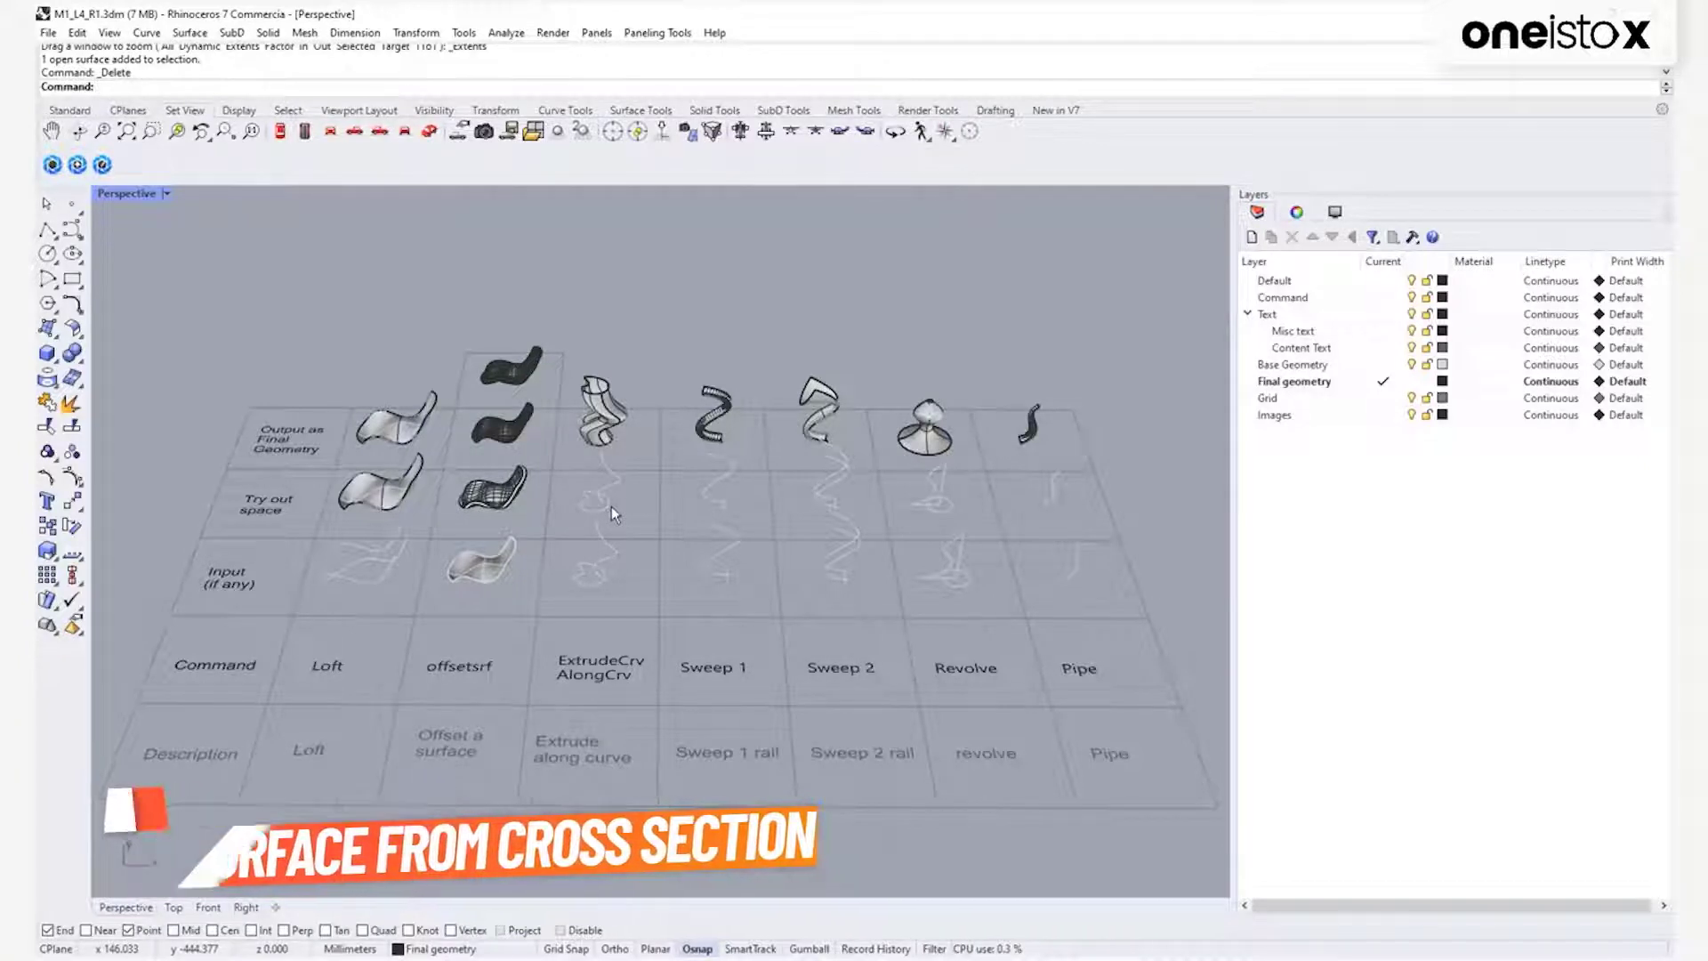
Extrude the closed try-out profile with ExtrudeCrvAlongCrv, picking the path curve near its upper end.
type("ex")
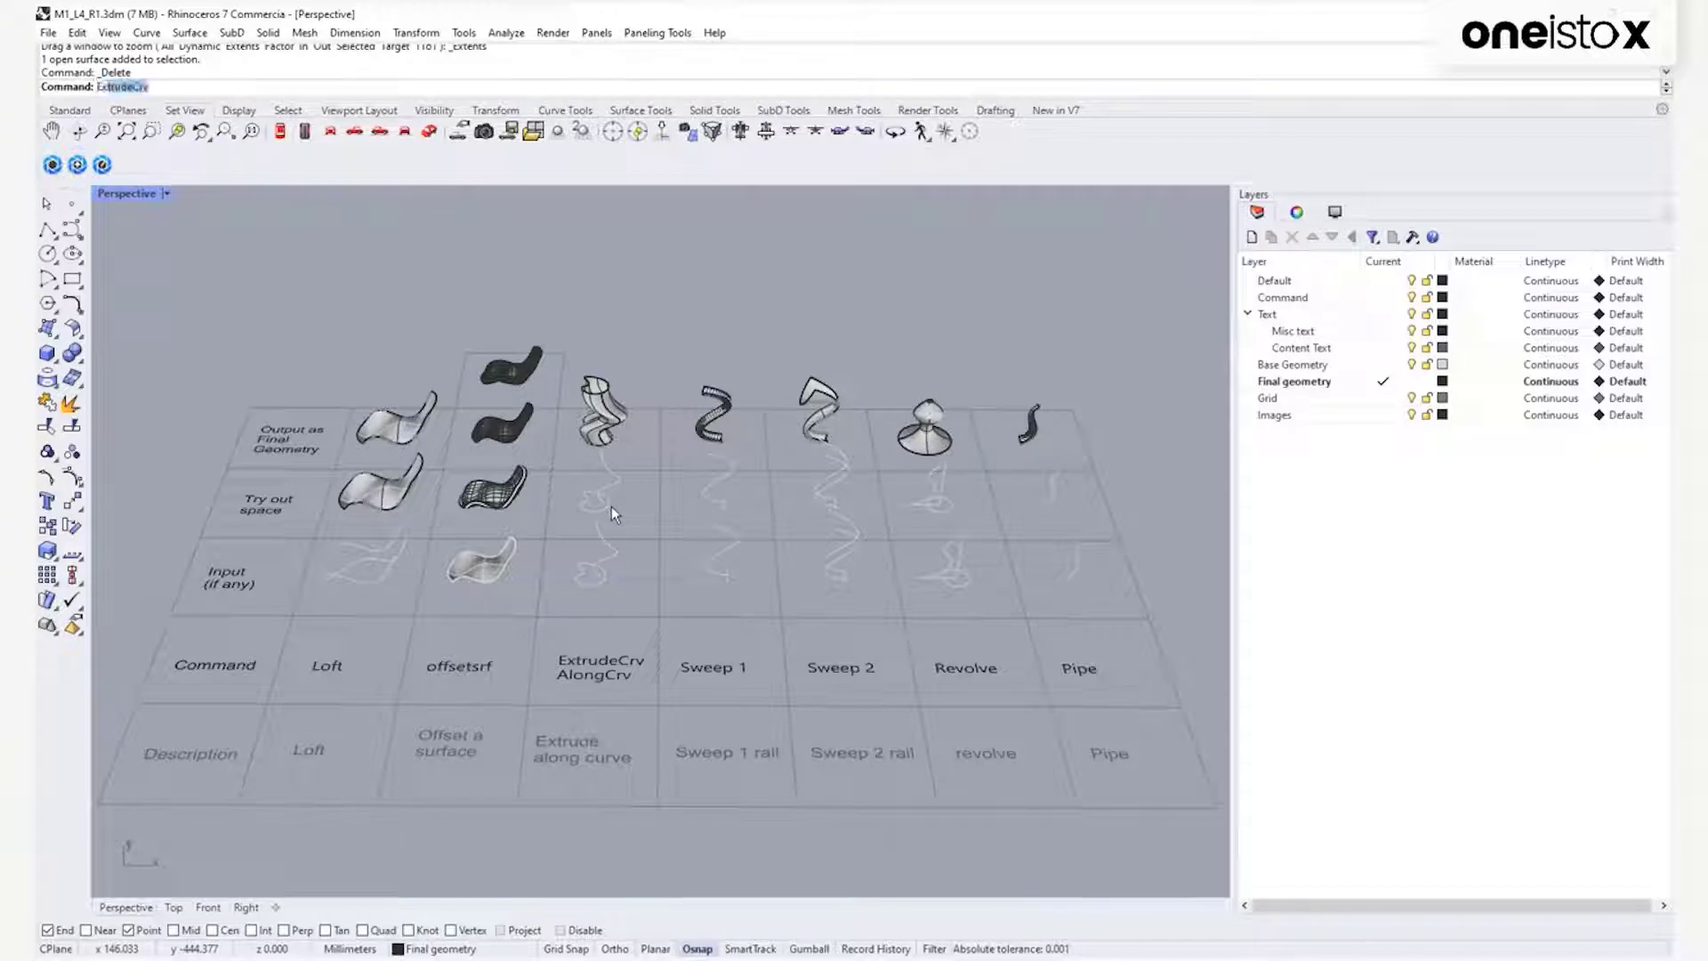
type("tr")
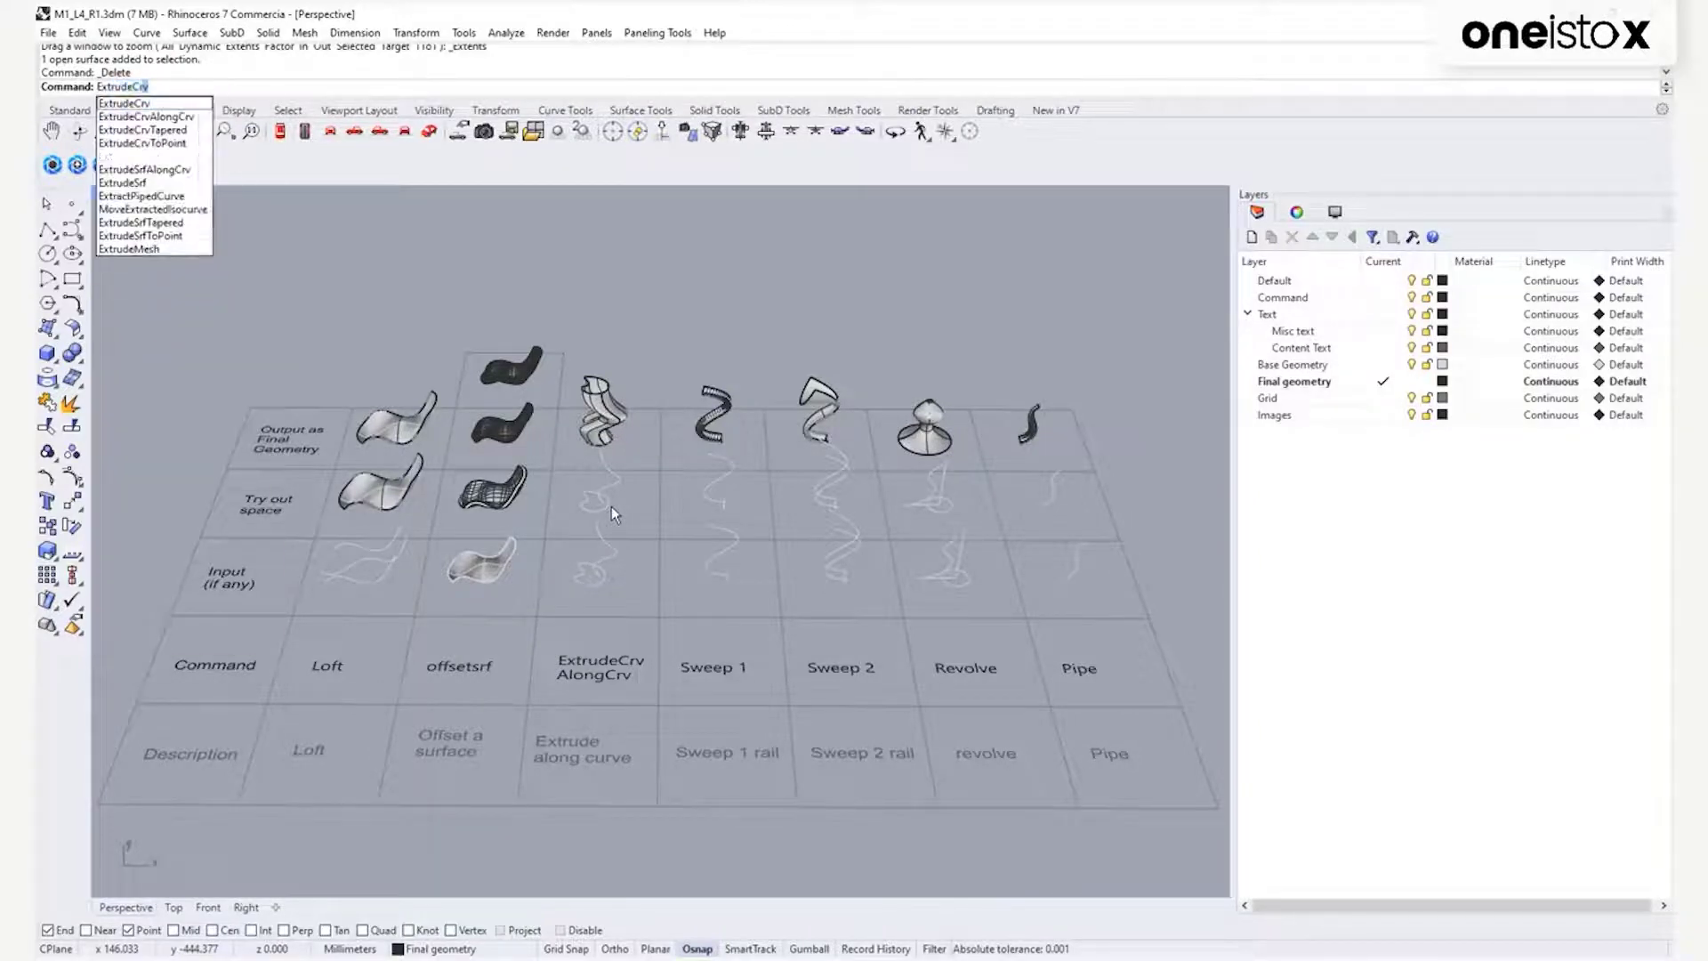
type("udecrvalong")
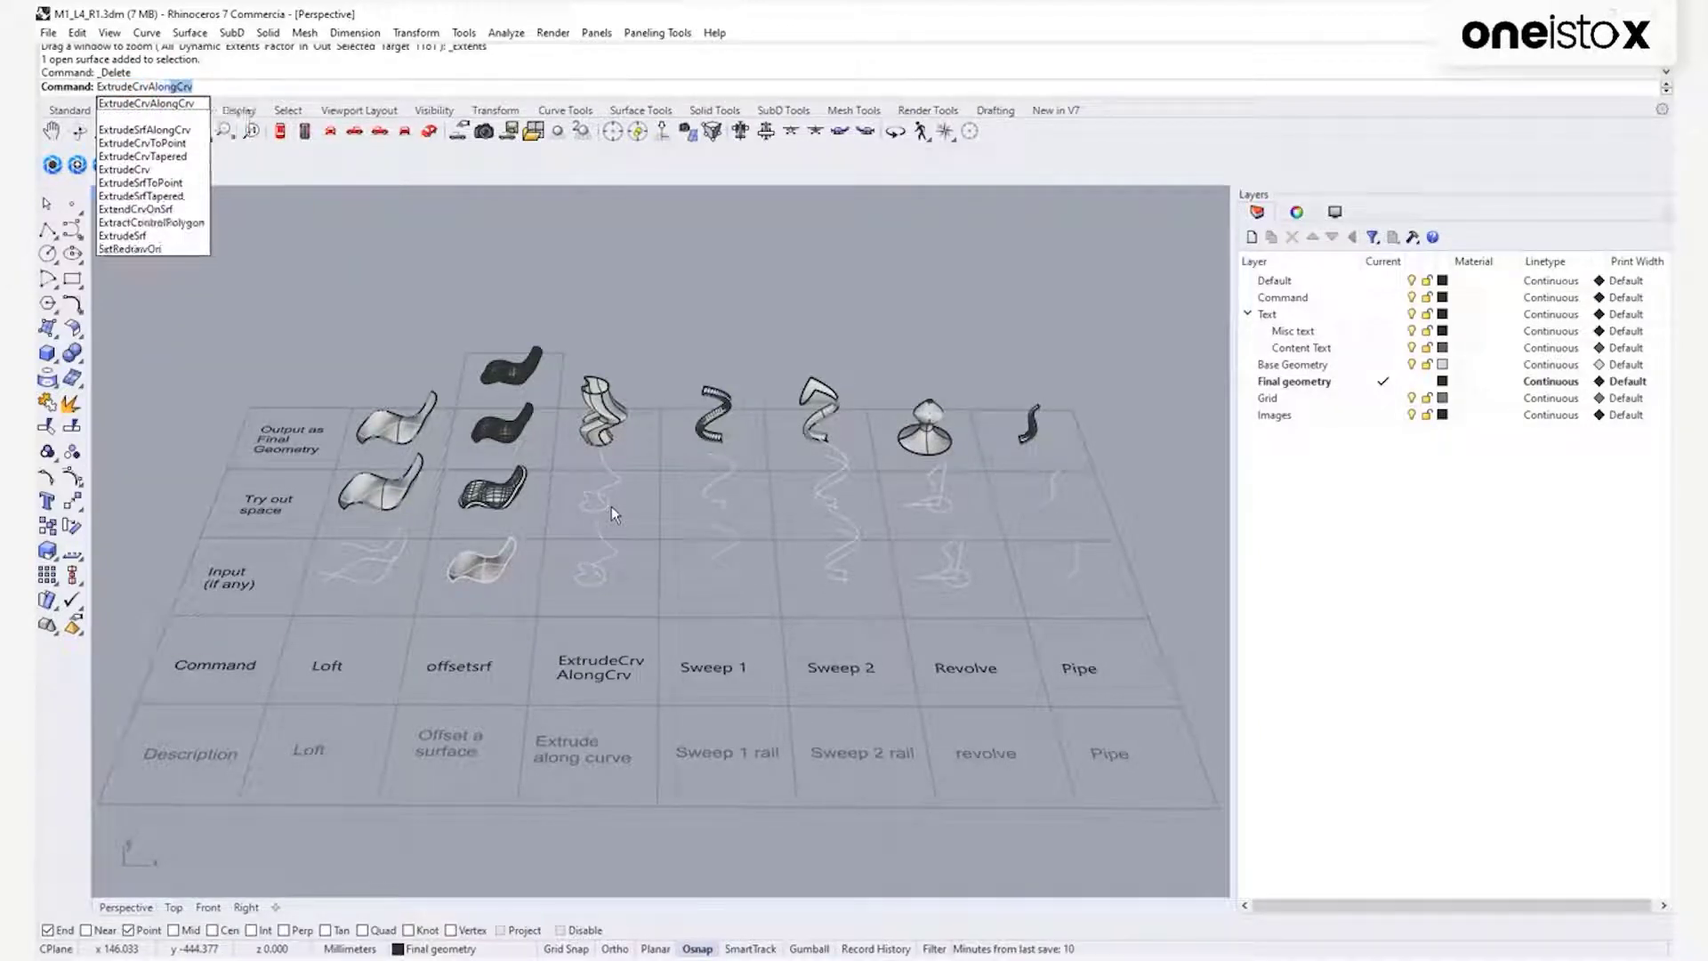
type("cr")
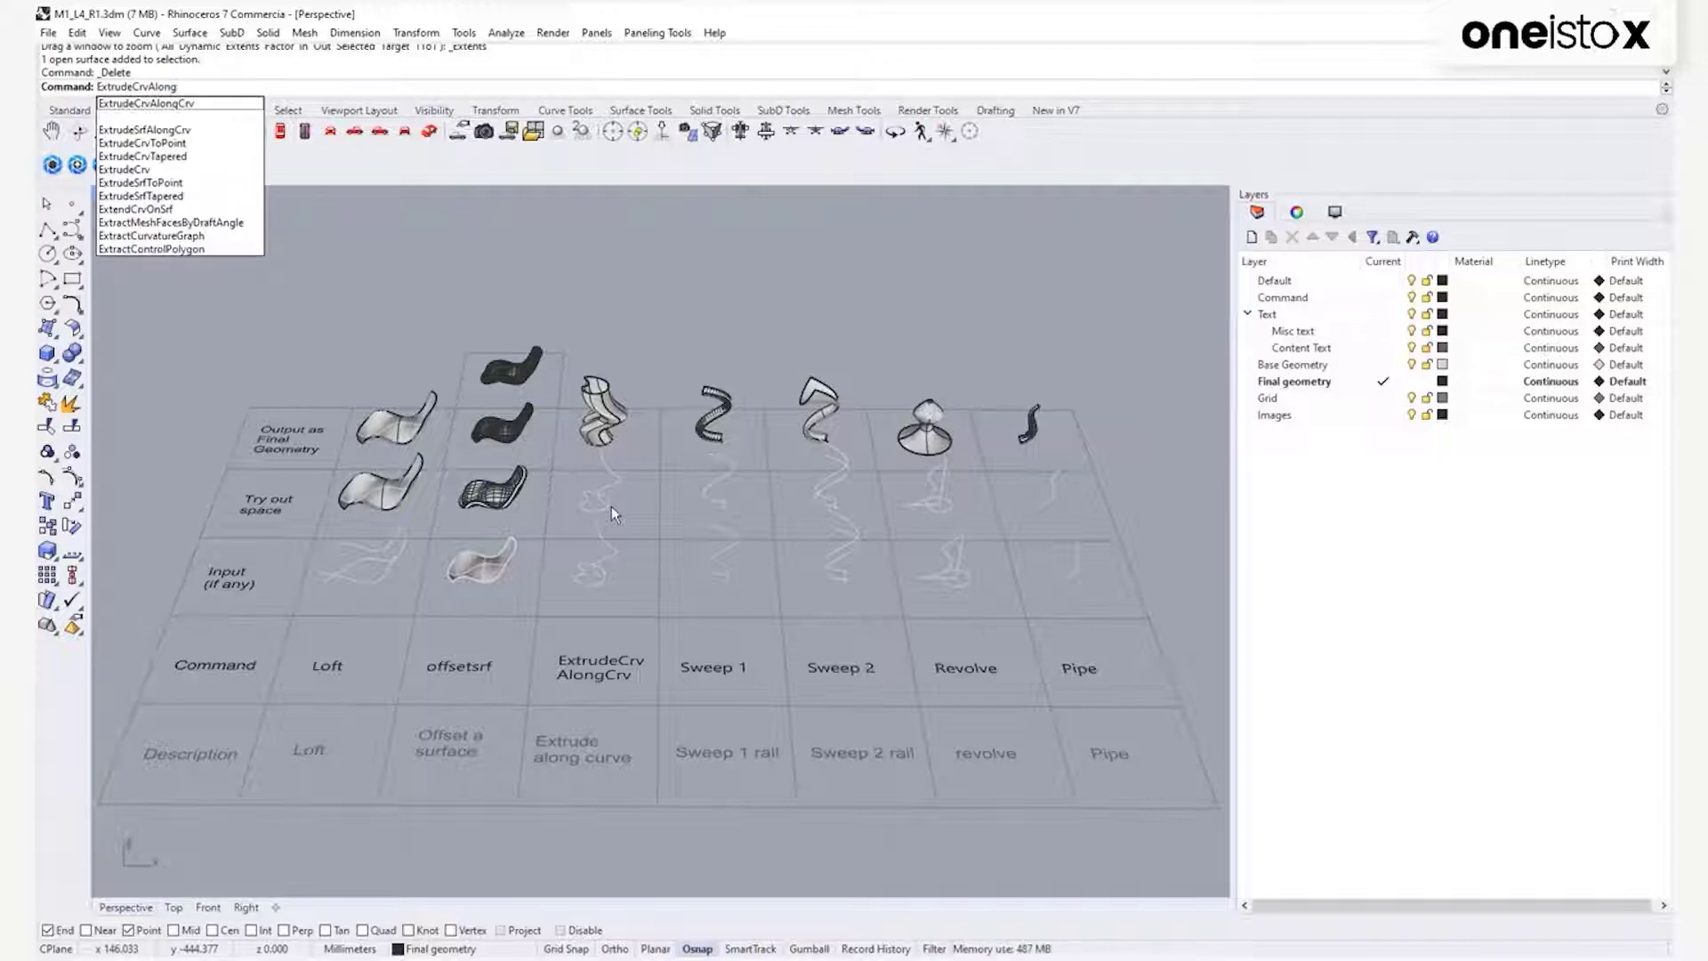
key("Return")
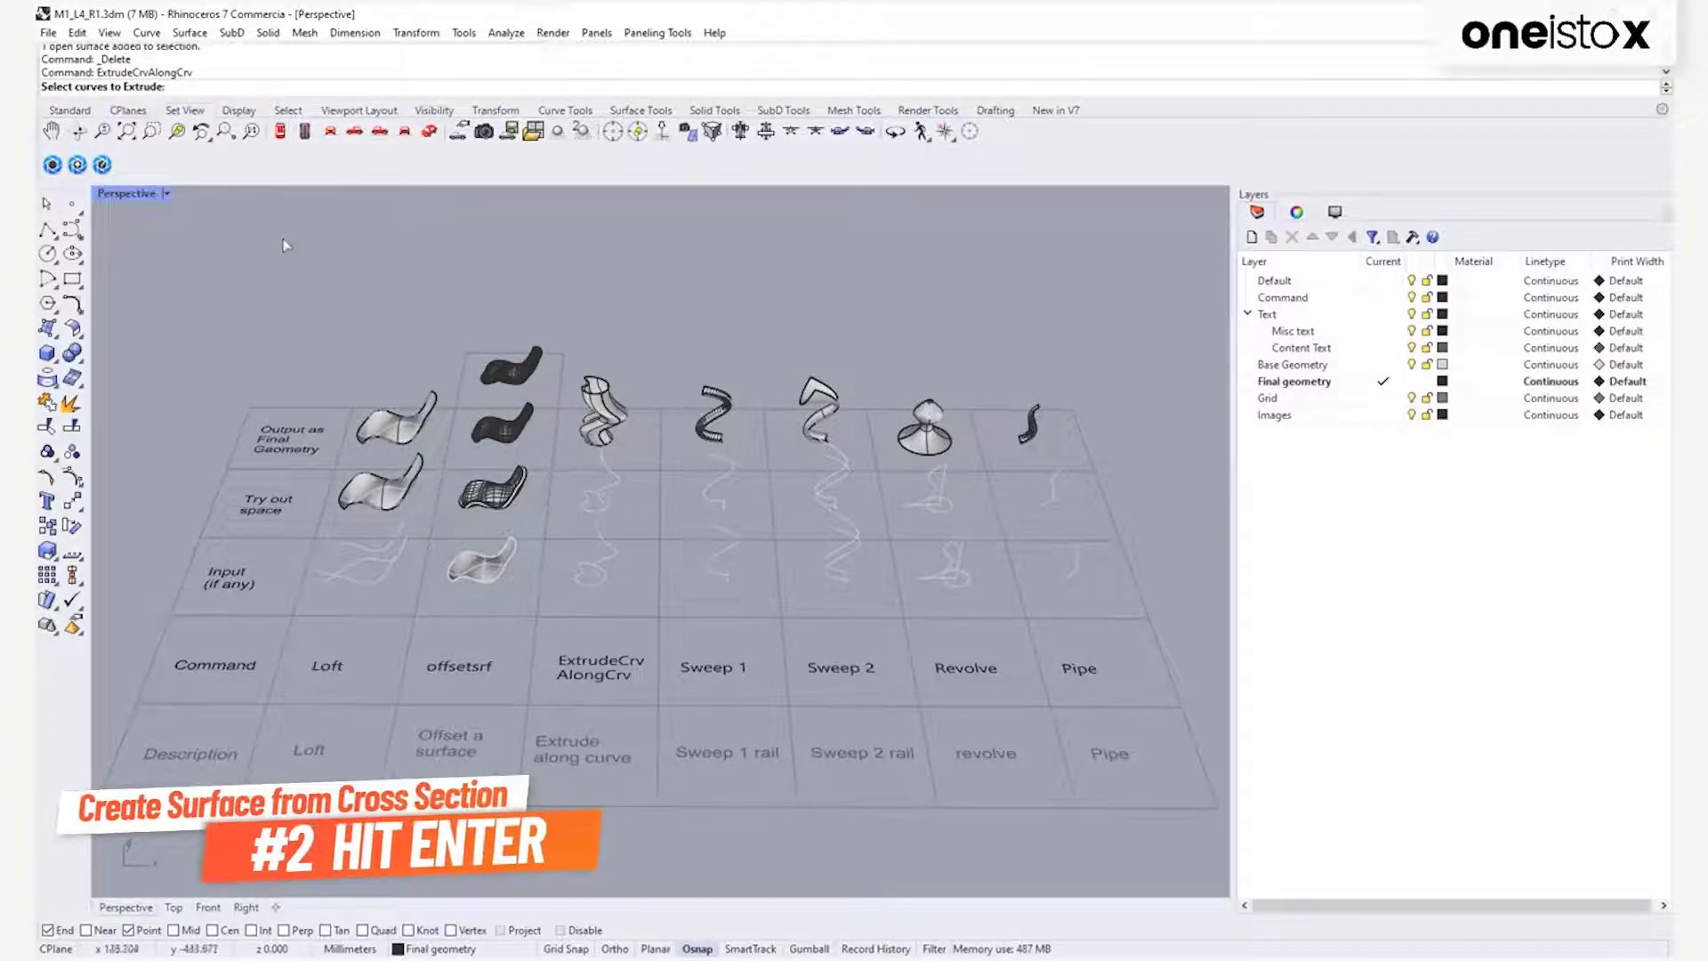
left_click(592, 501)
key("Return")
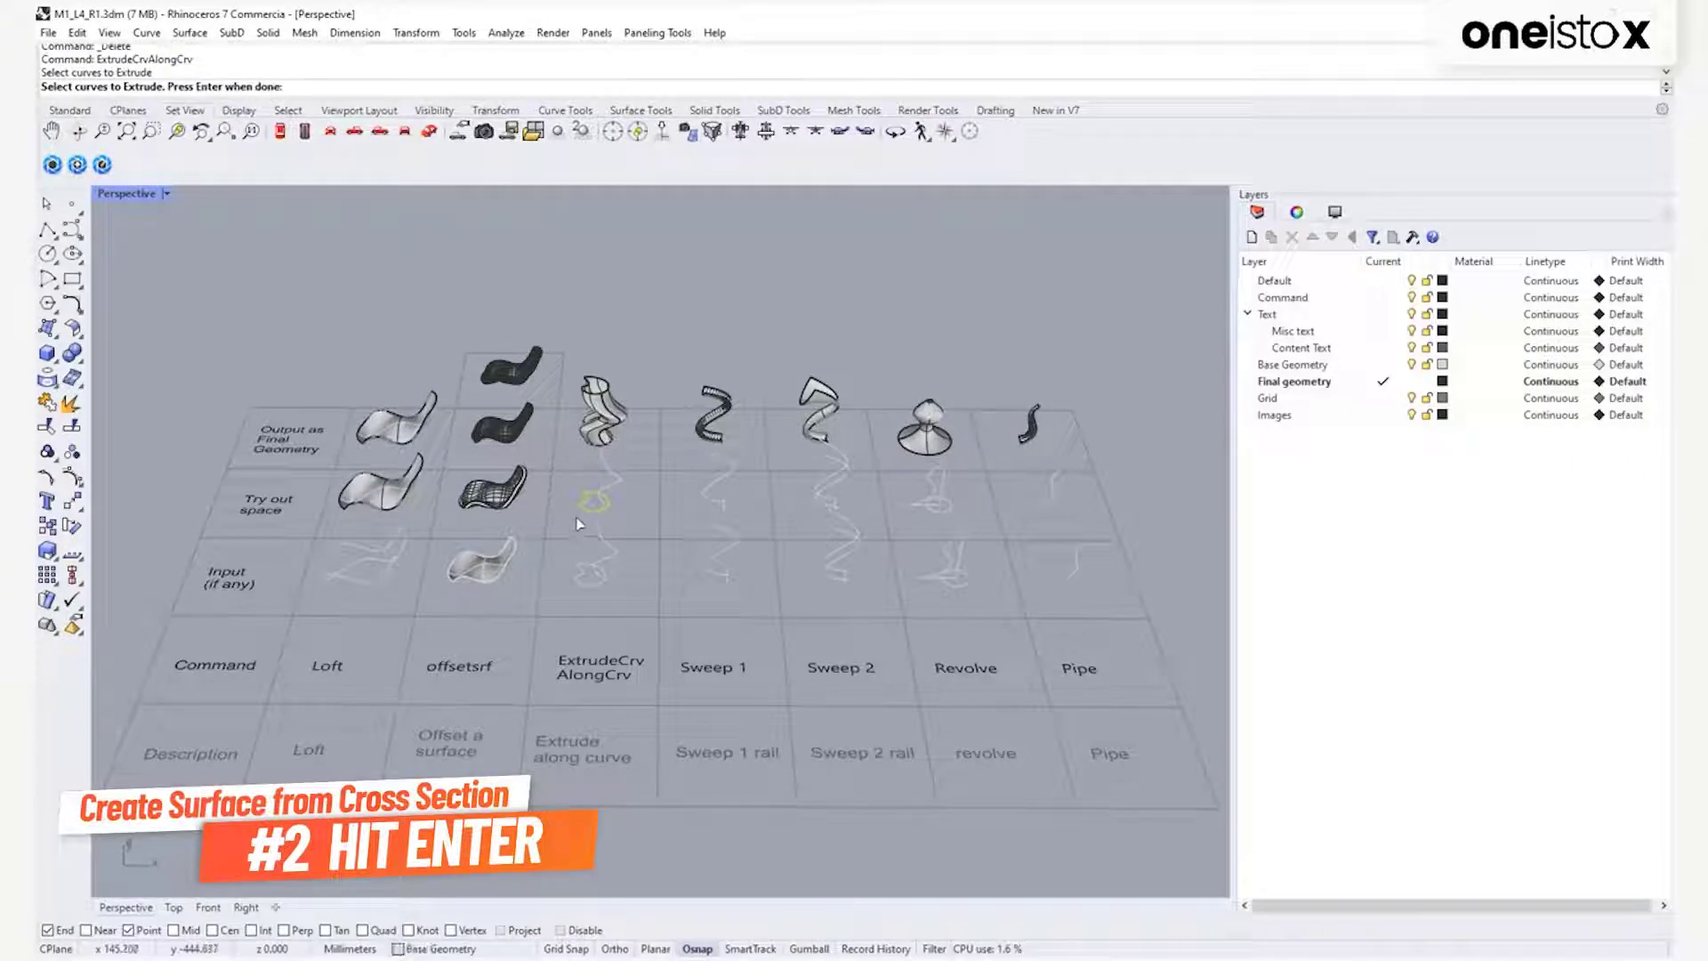
left_click(618, 483)
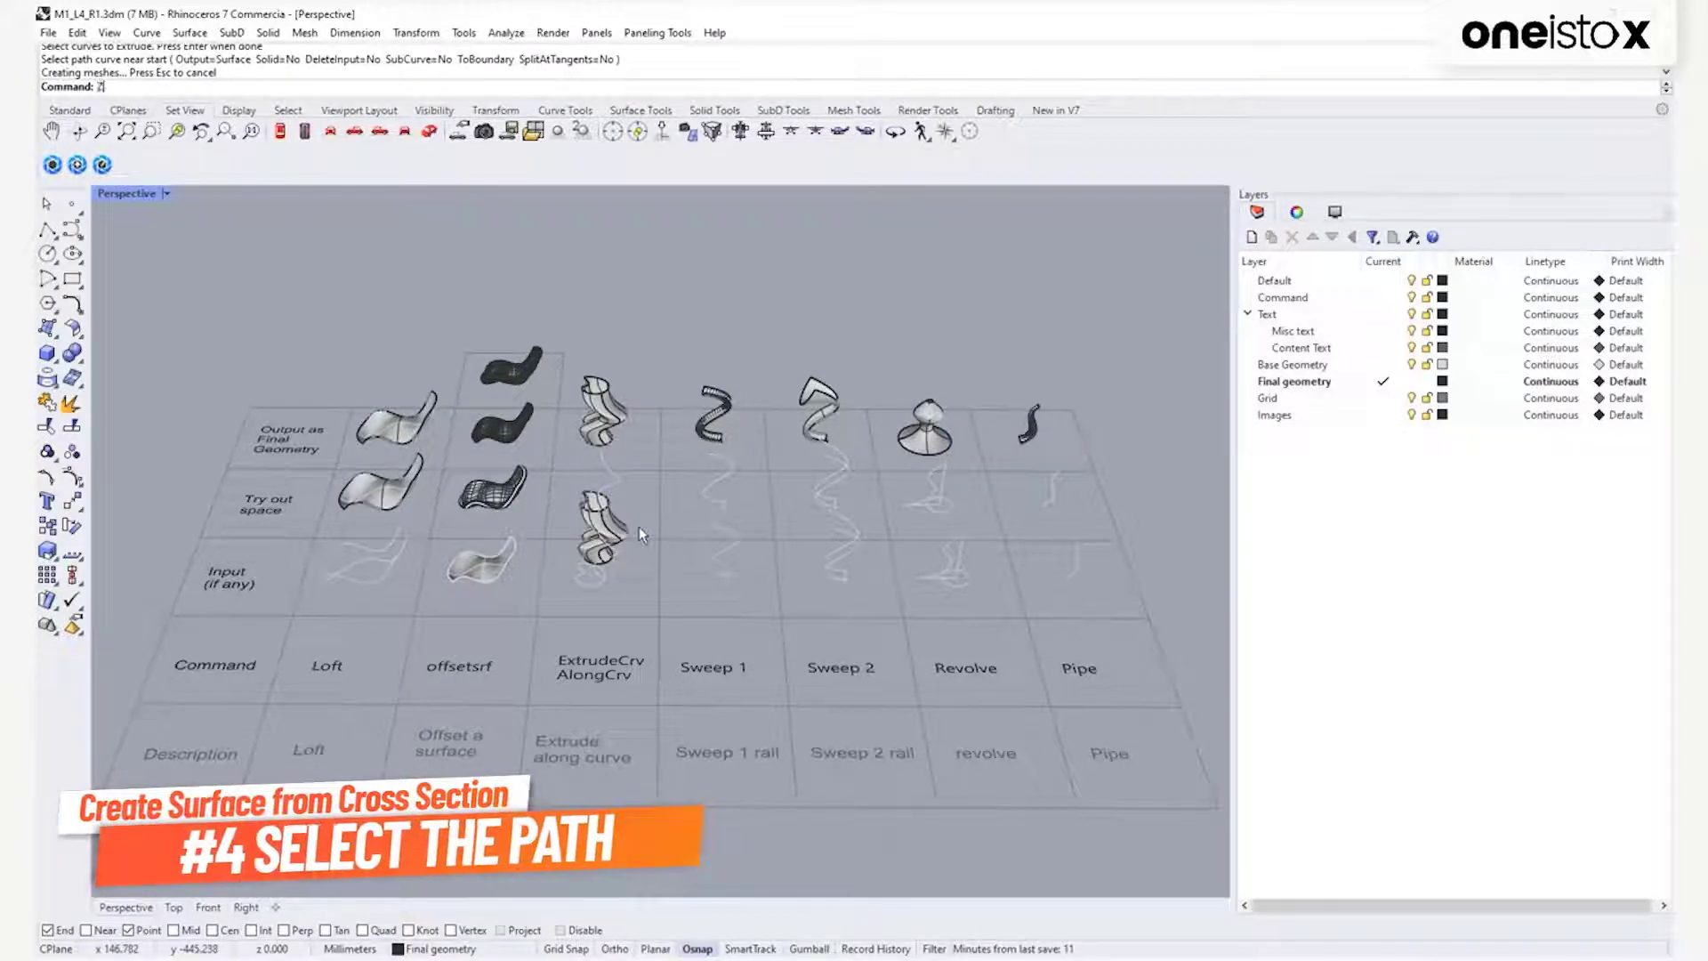
Delete the try-out extrusion that runs downward from the closed profile.
type("z")
key("Return")
left_click_drag(481, 445, 729, 614)
right_click_drag(724, 545, 664, 539)
right_click_drag(735, 608, 725, 657, "shift")
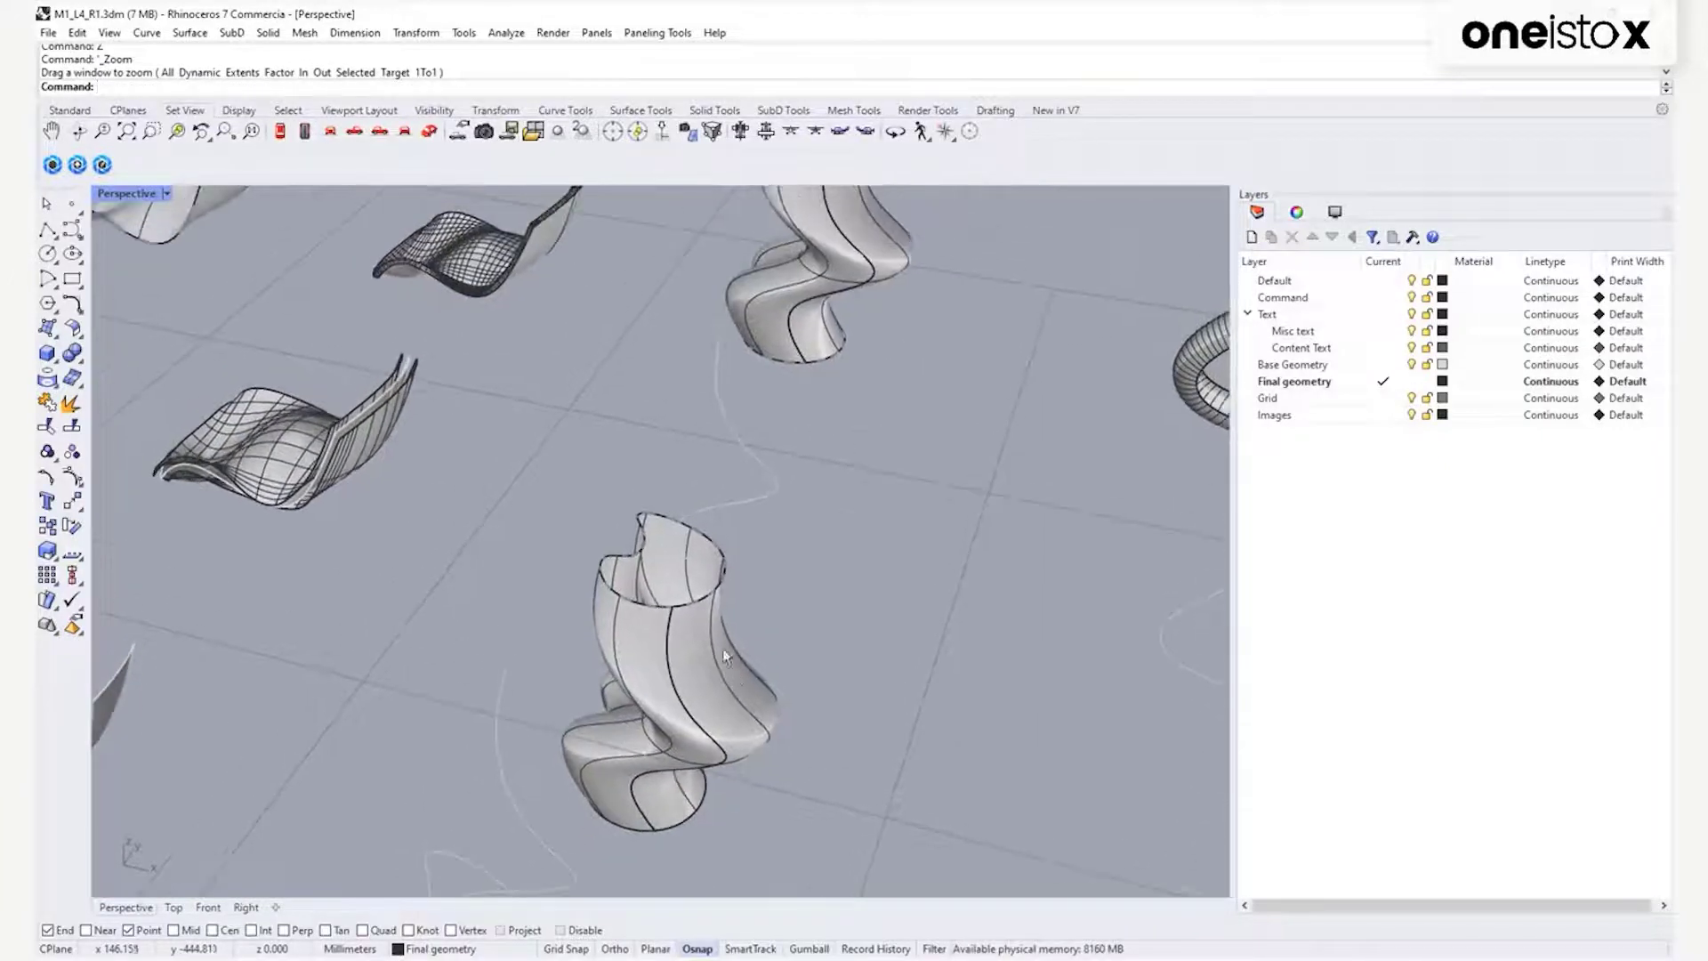
left_click(760, 678)
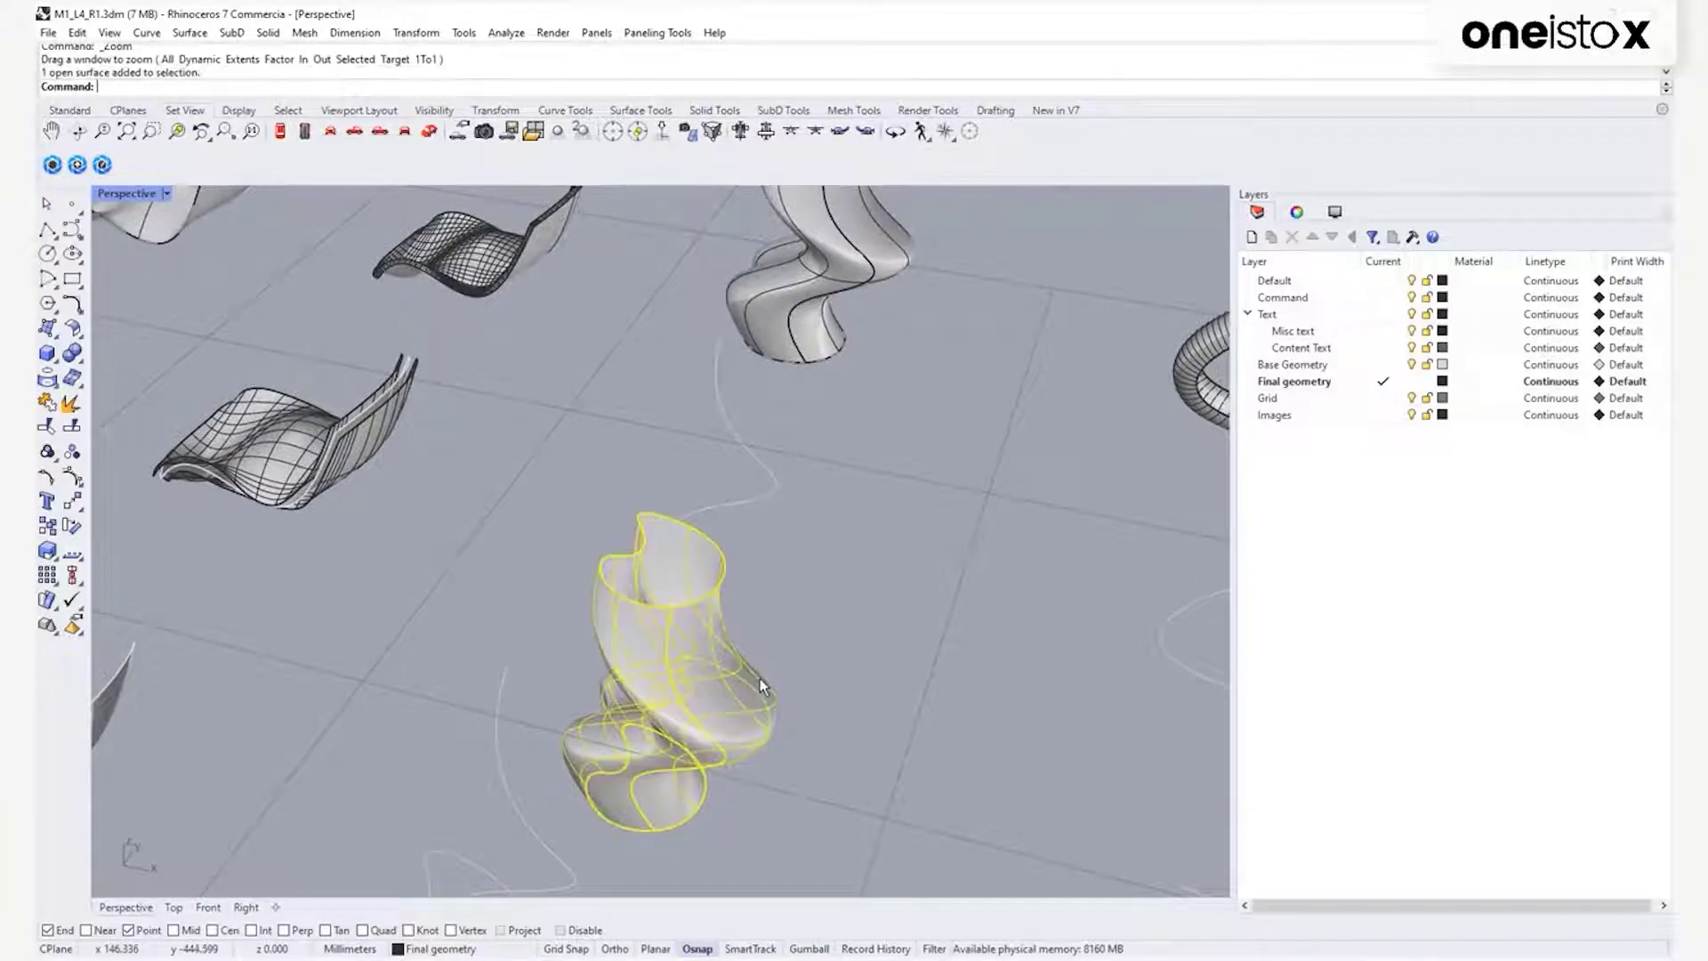
key("Delete")
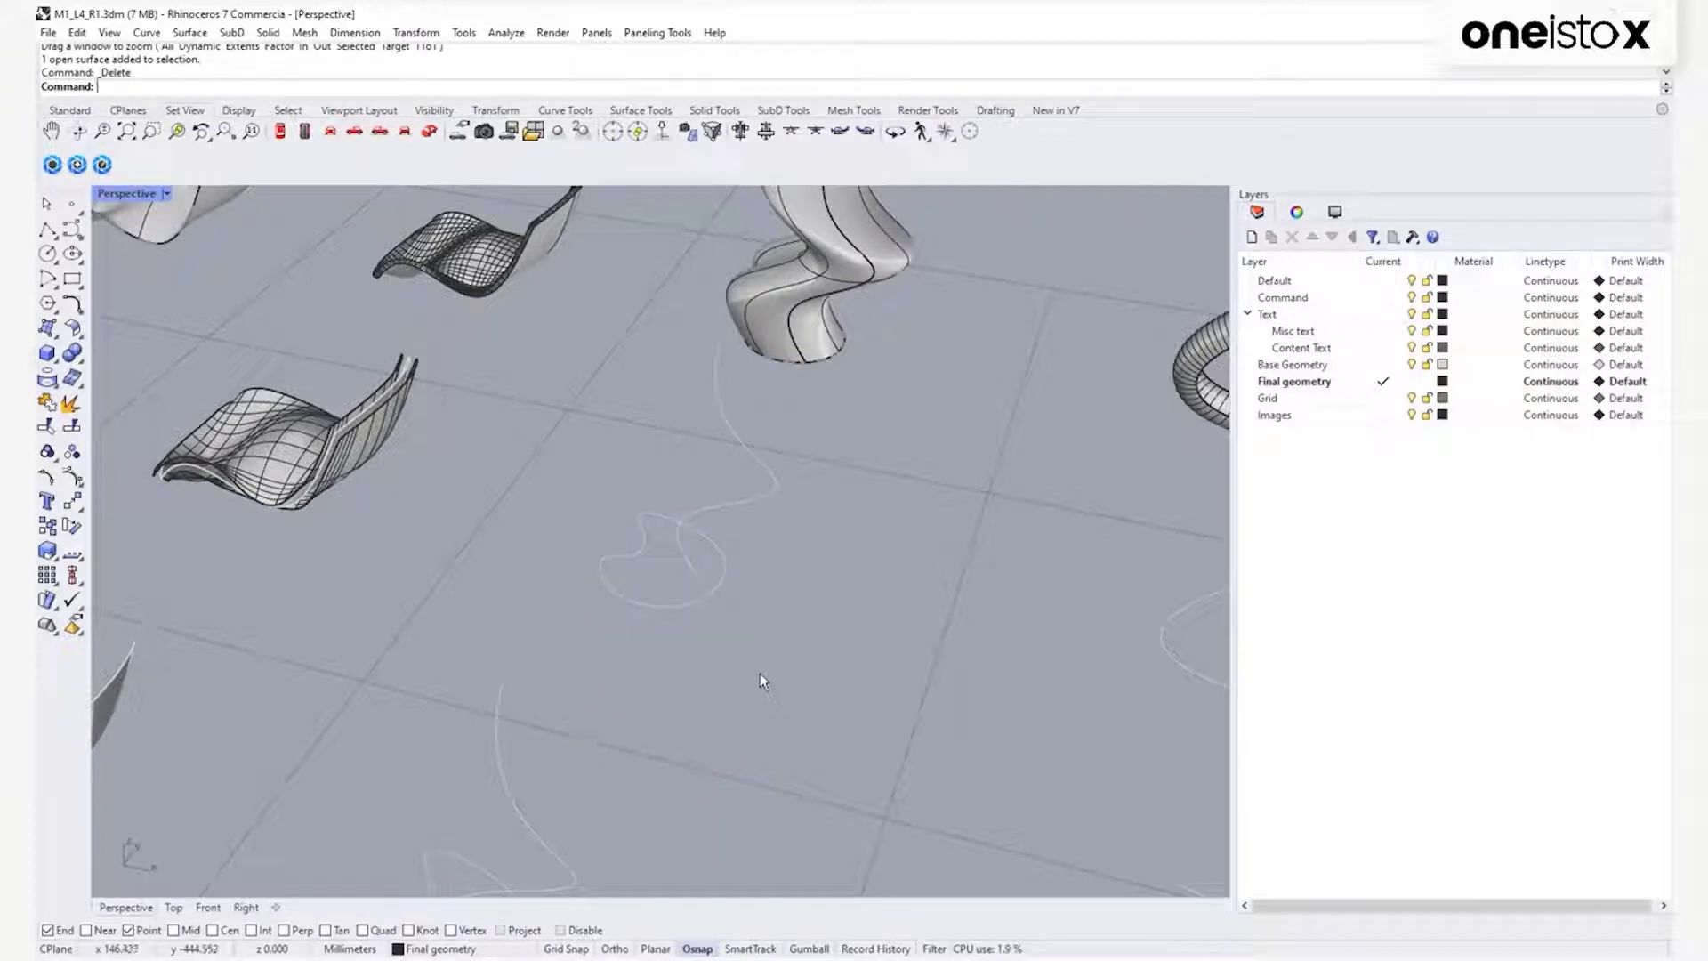
Extrude the closed try-out profile with ExtrudeCrvAlongCrv, picking the path near its lower end inside the profile, with Output=Surface and Solid=No.
type("ExtrudeCrv")
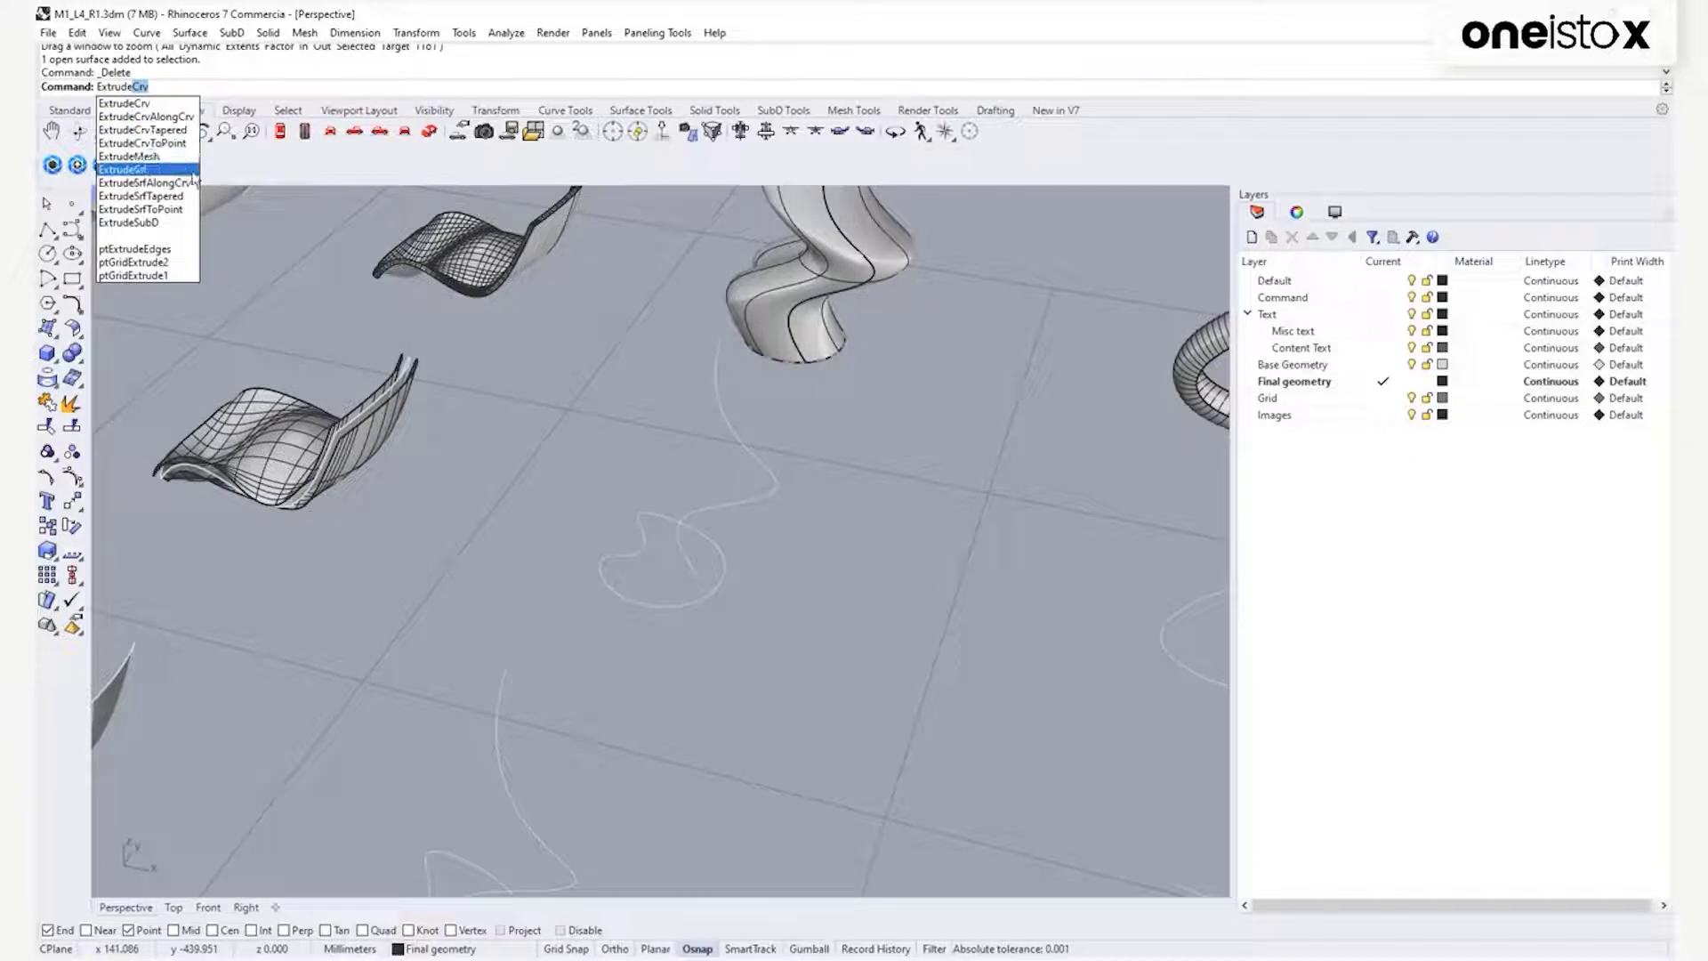
left_click(146, 117)
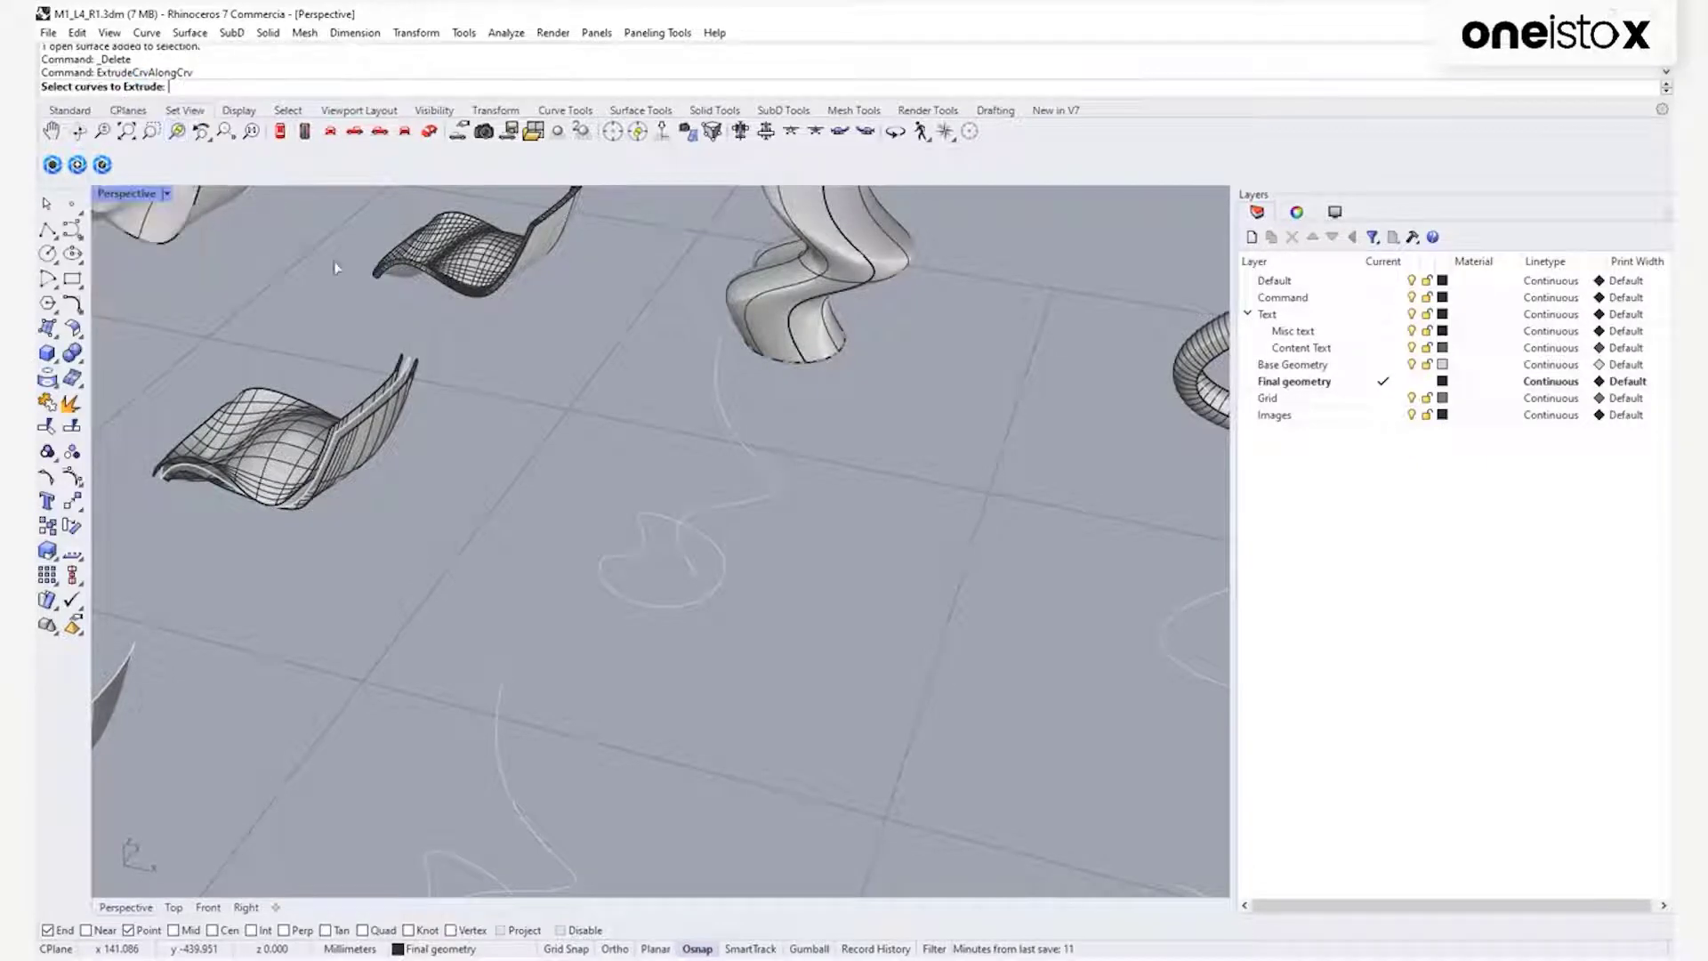
left_click(627, 562)
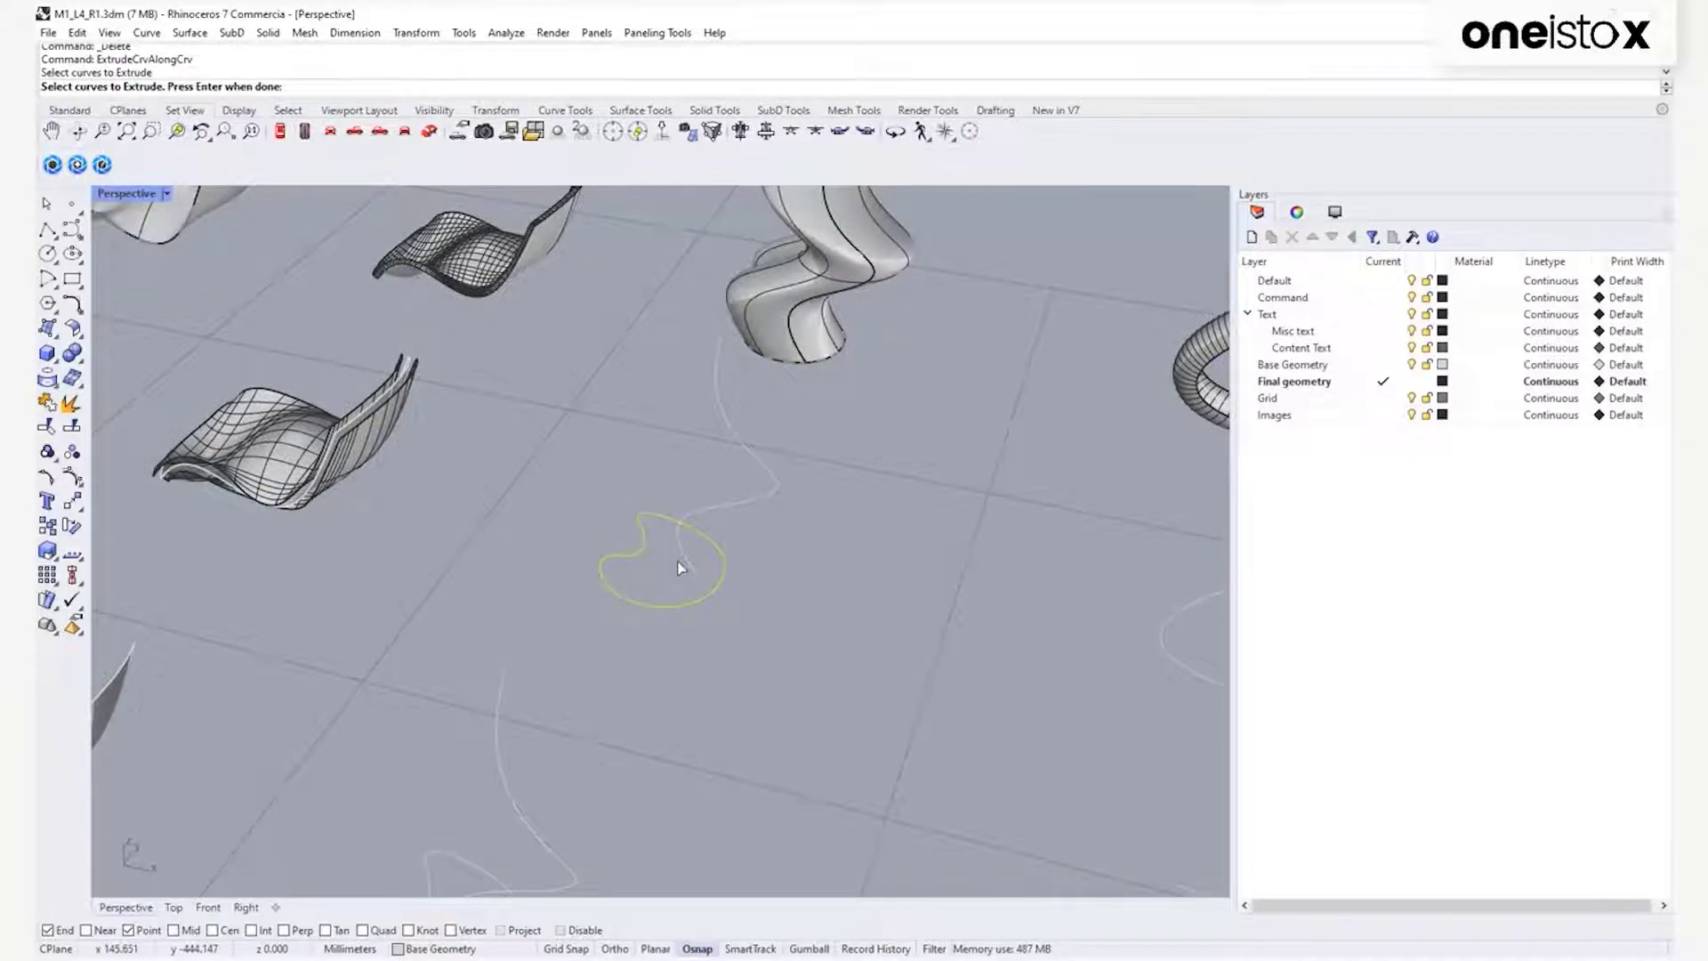
key("Return")
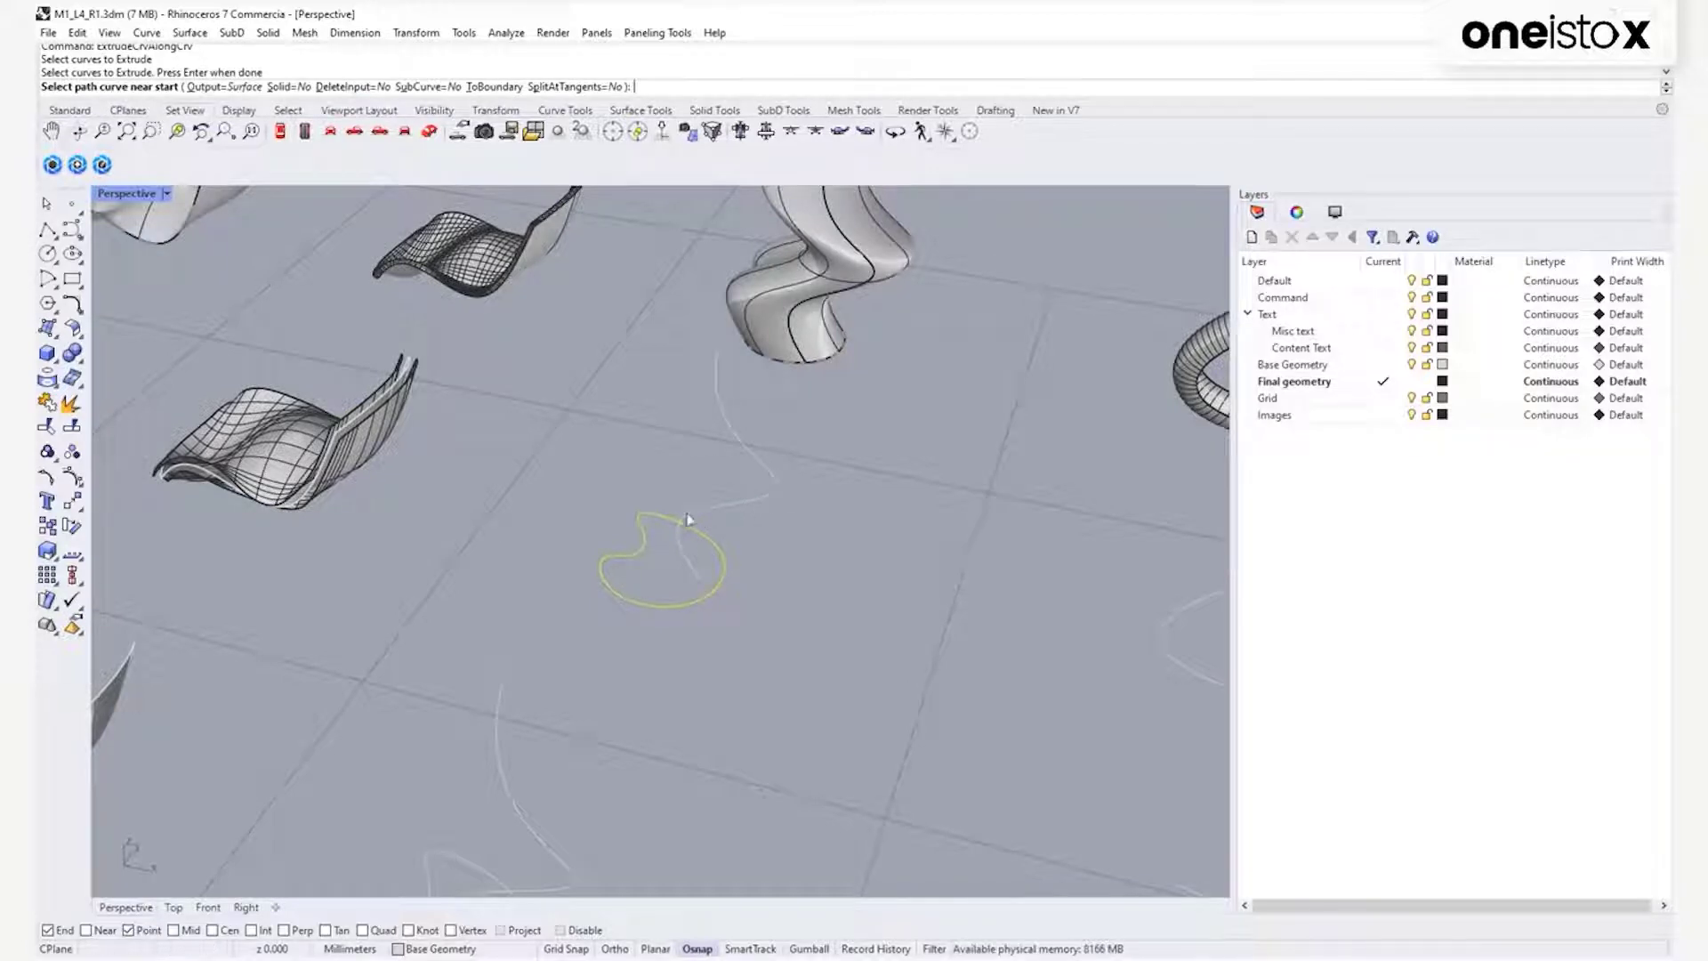
left_click(695, 574)
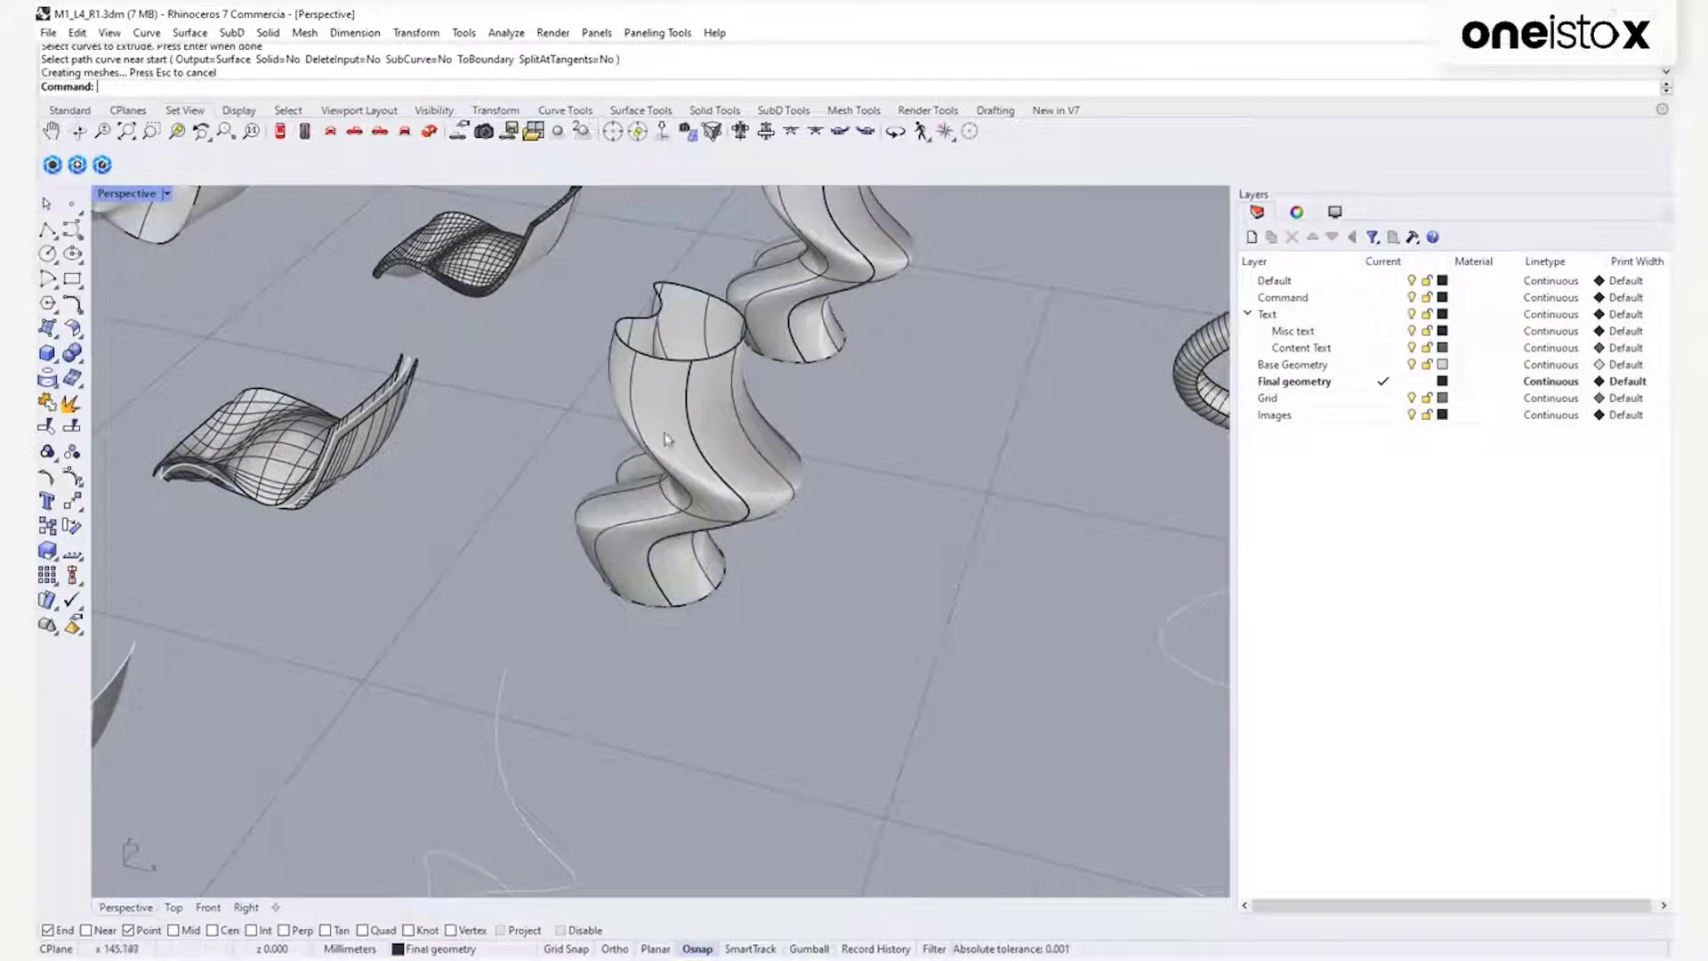
right_click_drag(611, 482, 718, 527)
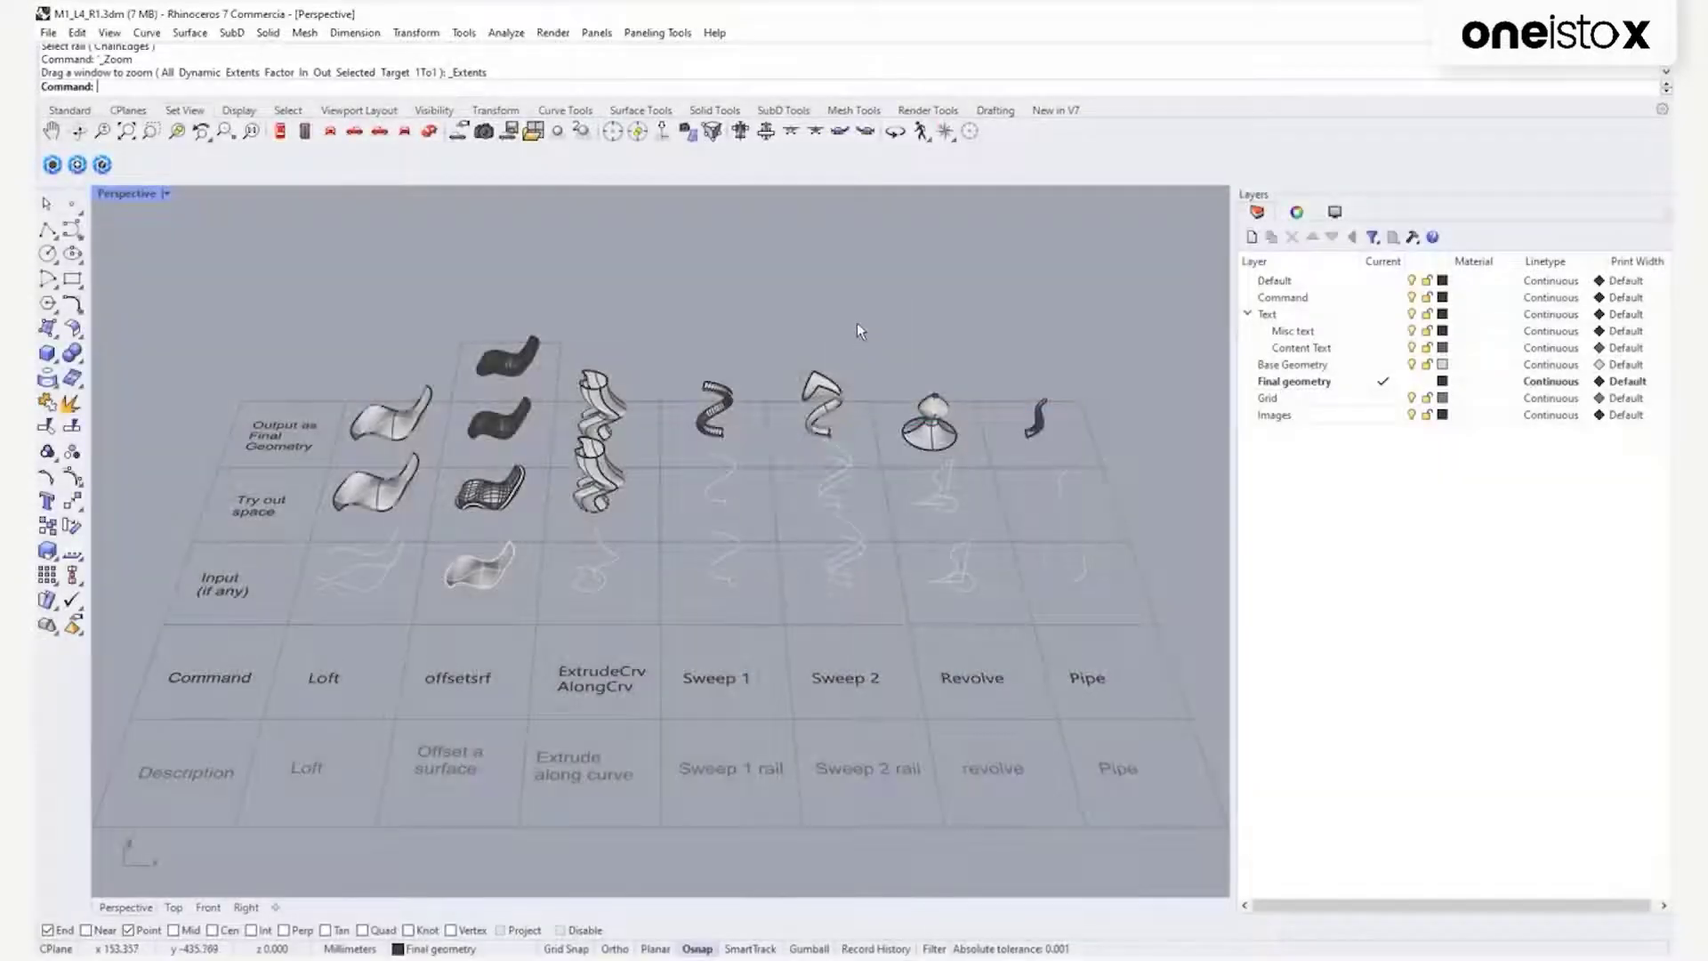
Sweep the try-out cross section along its single rail with Sweep1, using the Freeform frame style and unchanged cross sections.
type("Z")
key("Return")
left_click_drag(646, 327, 792, 639)
right_click_drag(761, 531, 790, 412, "shift")
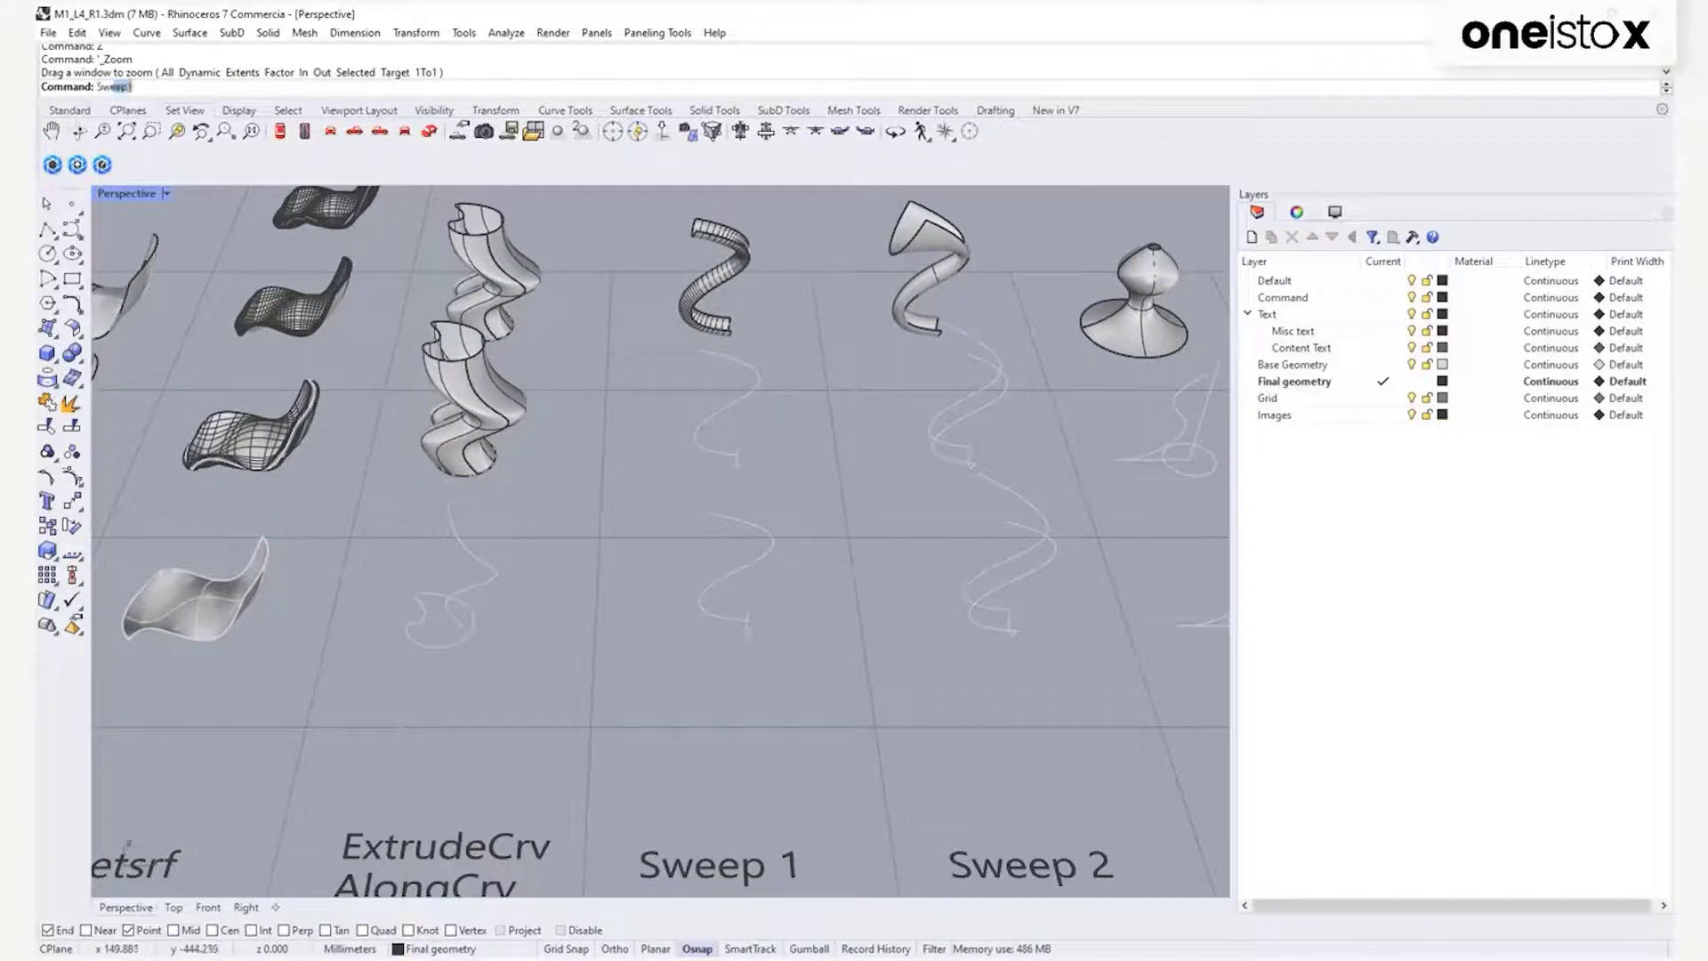
type("ep1")
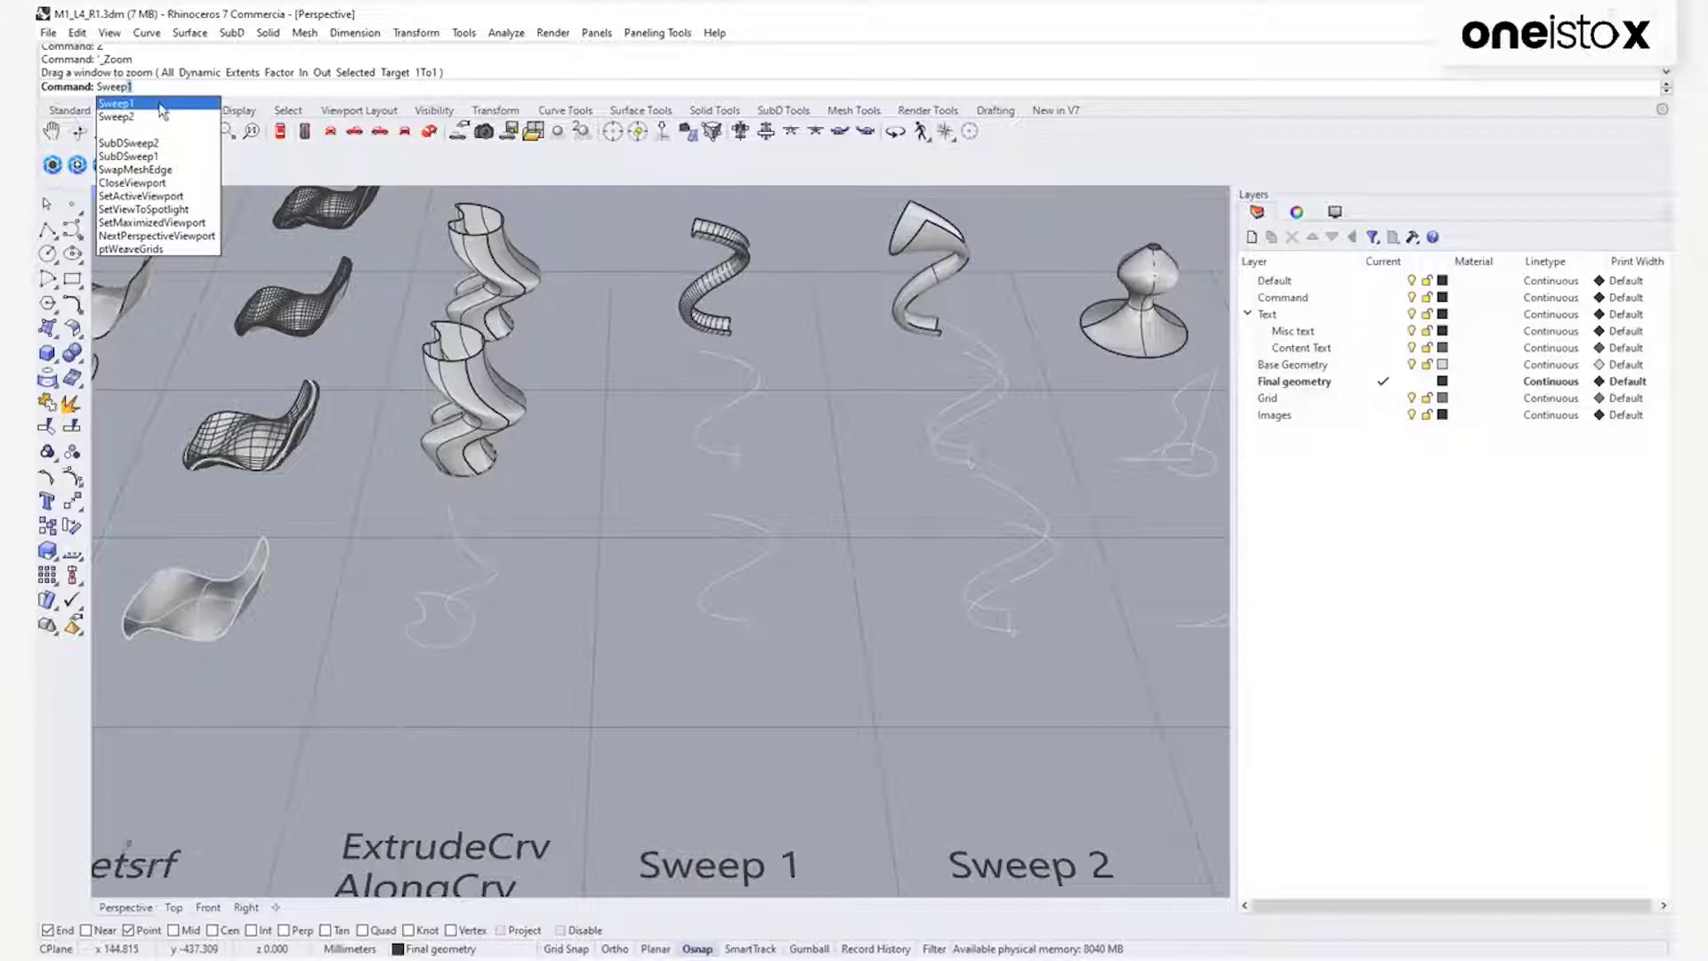
left_click(158, 104)
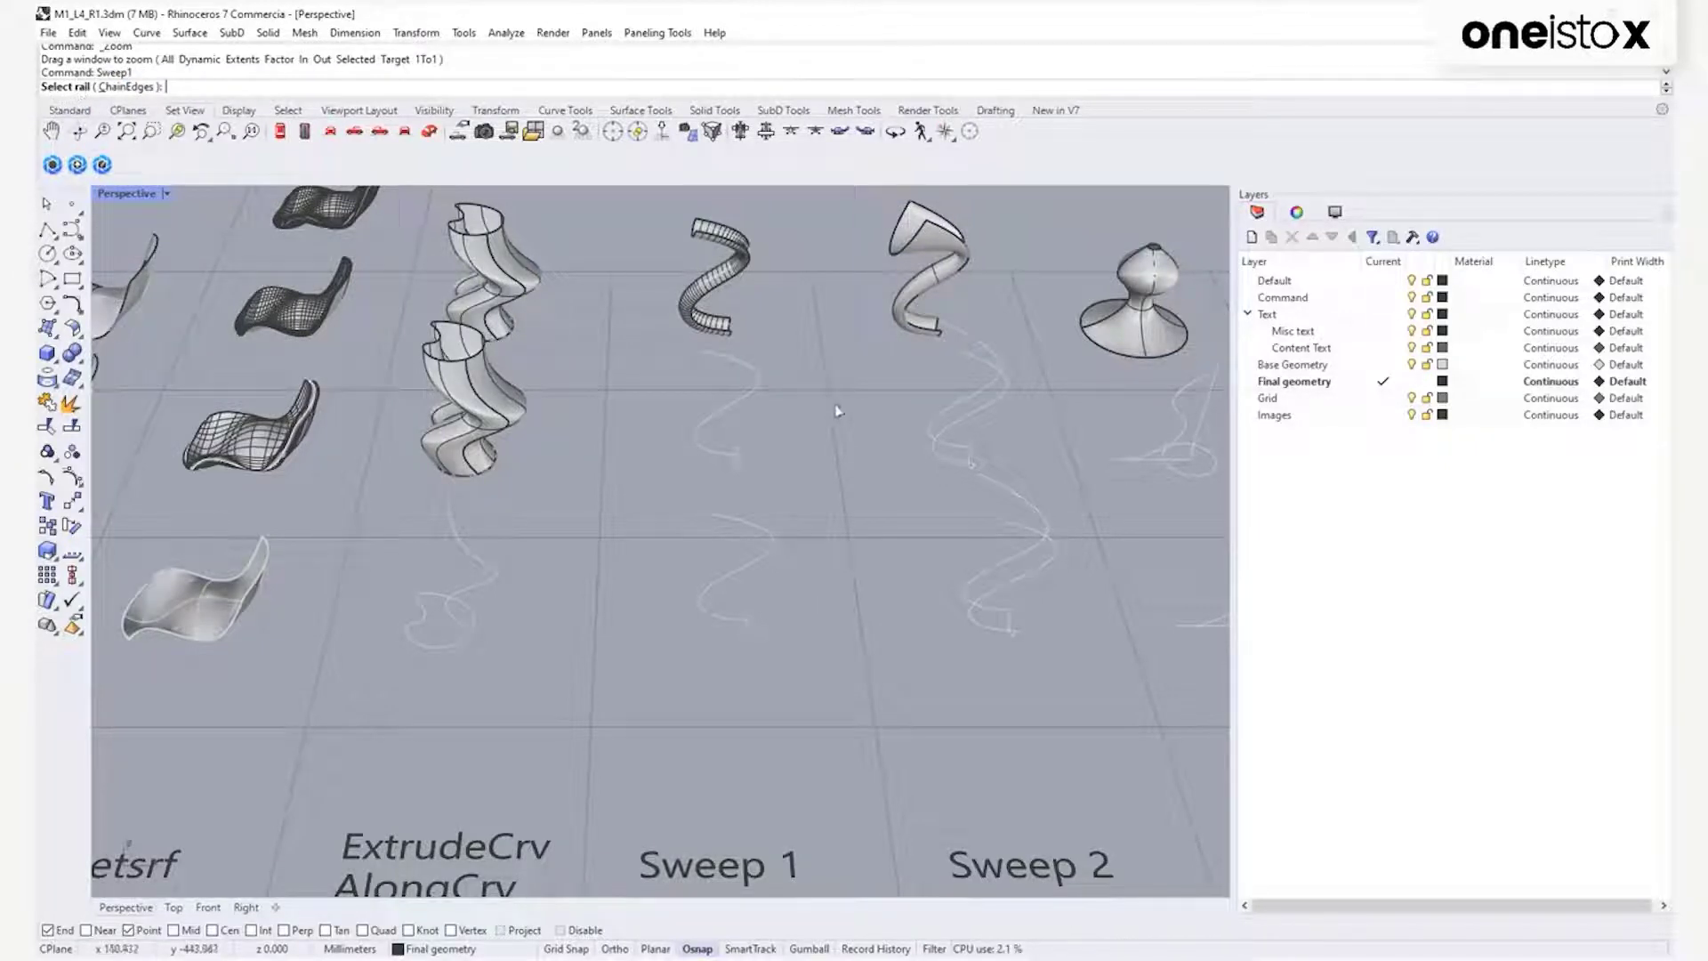
left_click(703, 436)
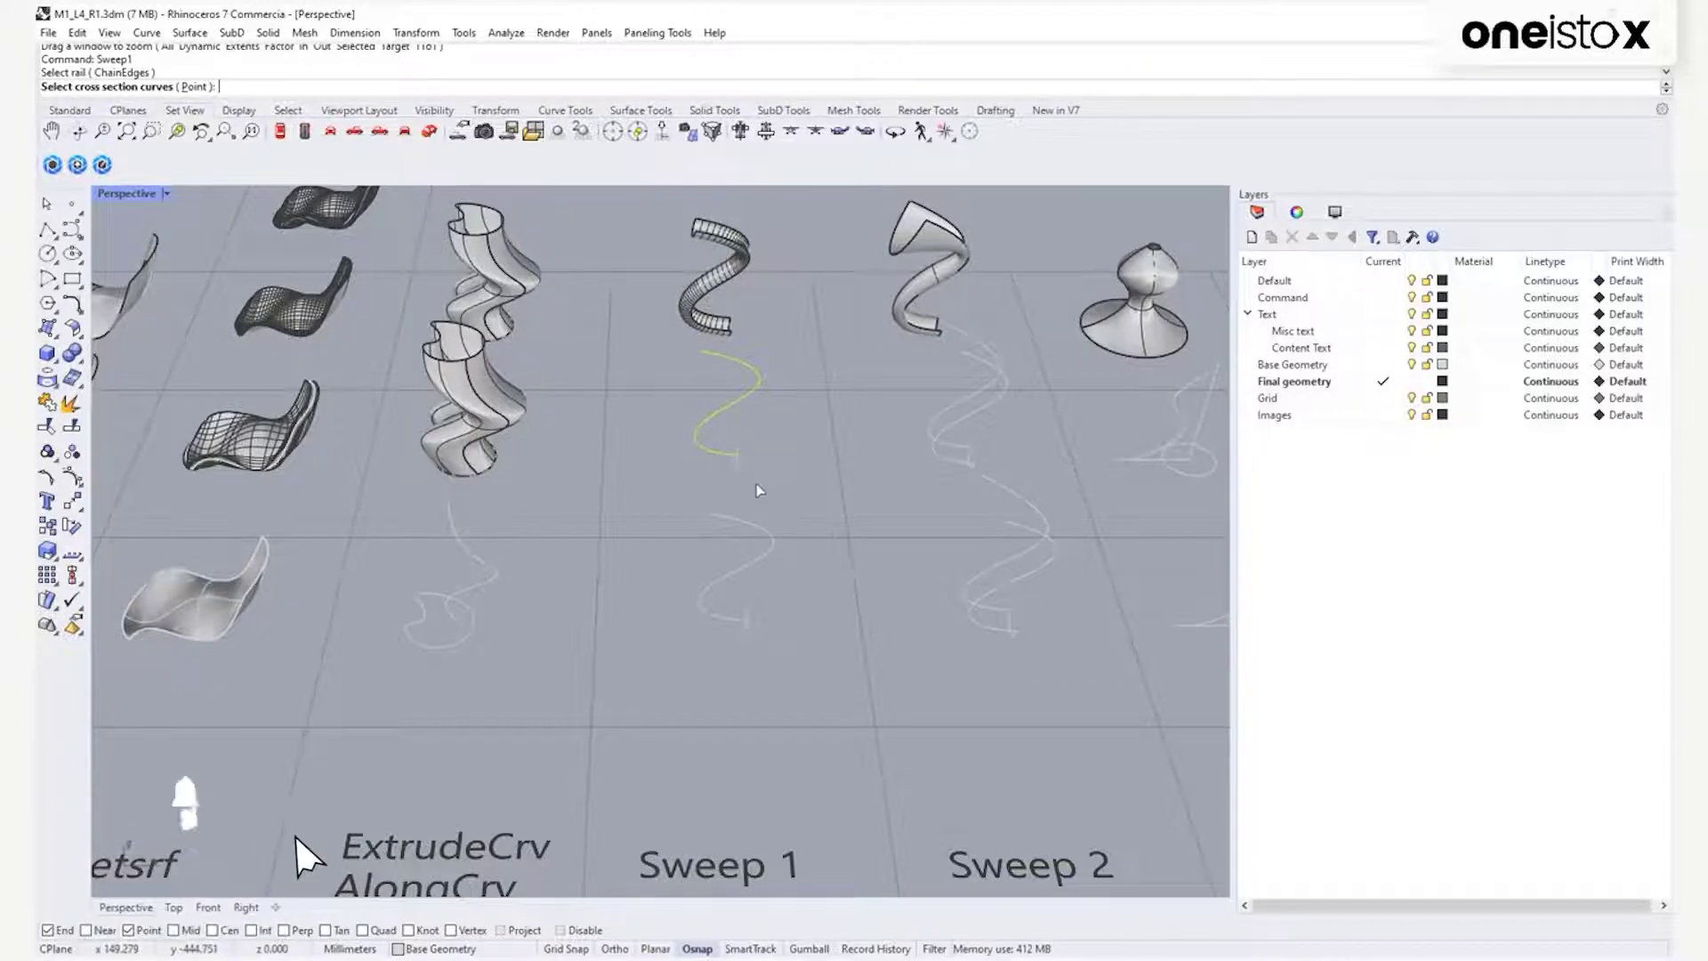
left_click(740, 466)
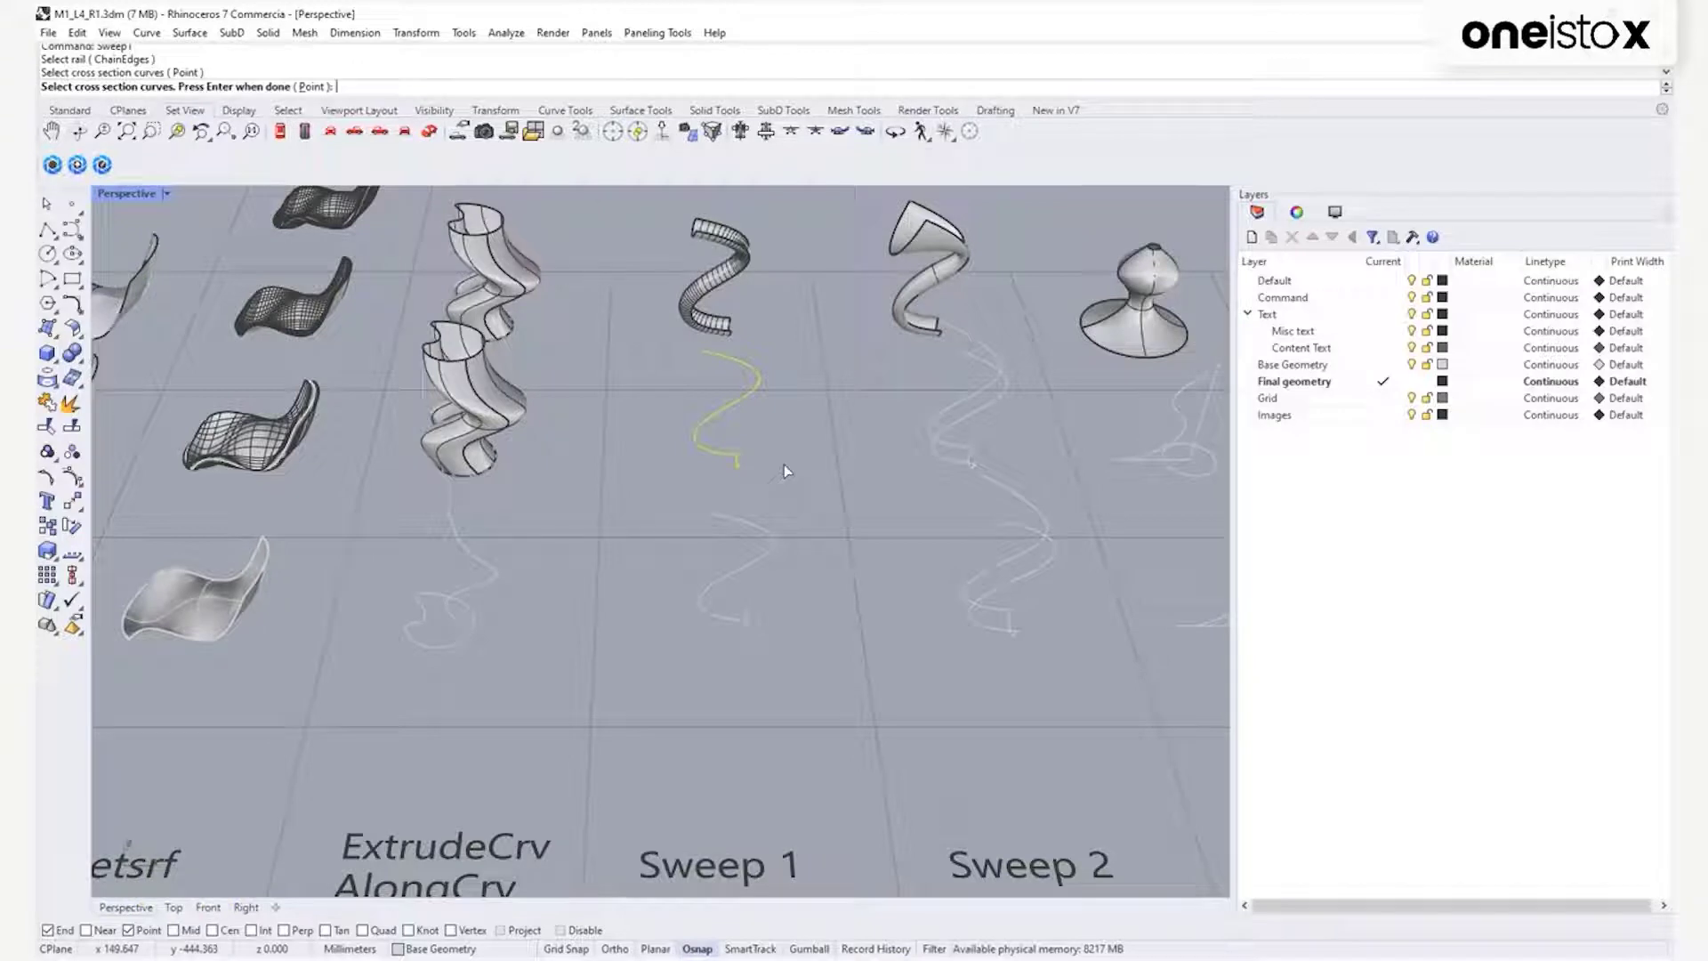
key("Return")
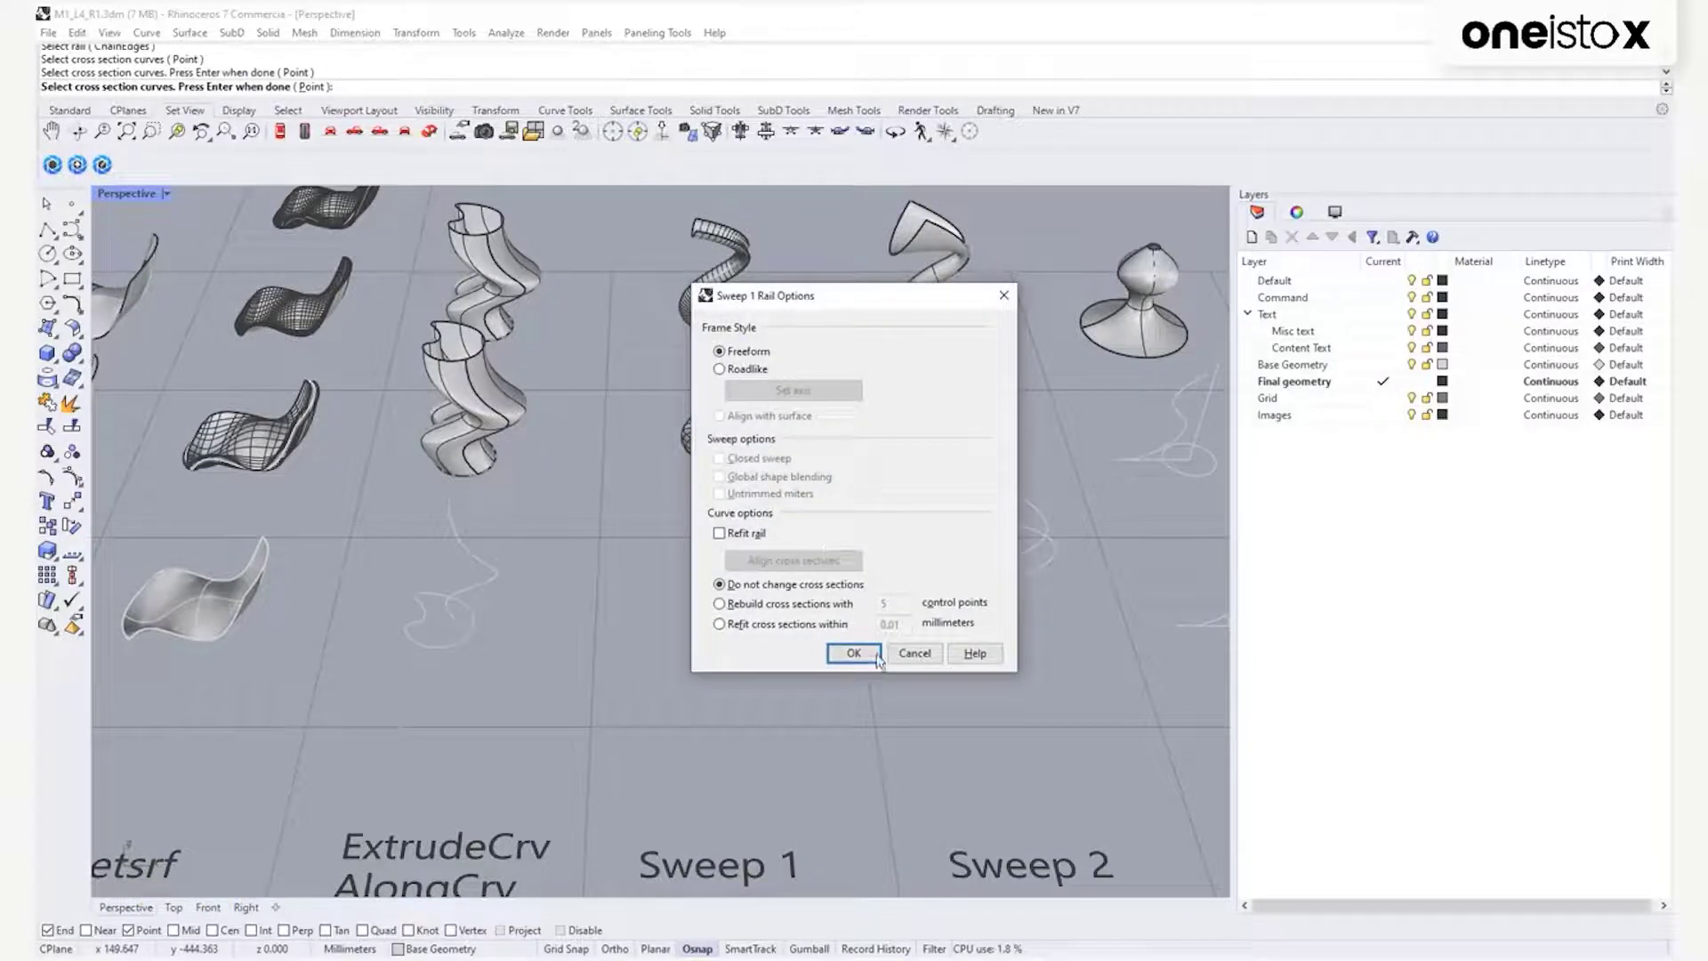
left_click(878, 659)
Examine the Sweep1 surface in the try-out space up close and from several angles.
scroll(753, 476, "up", 3)
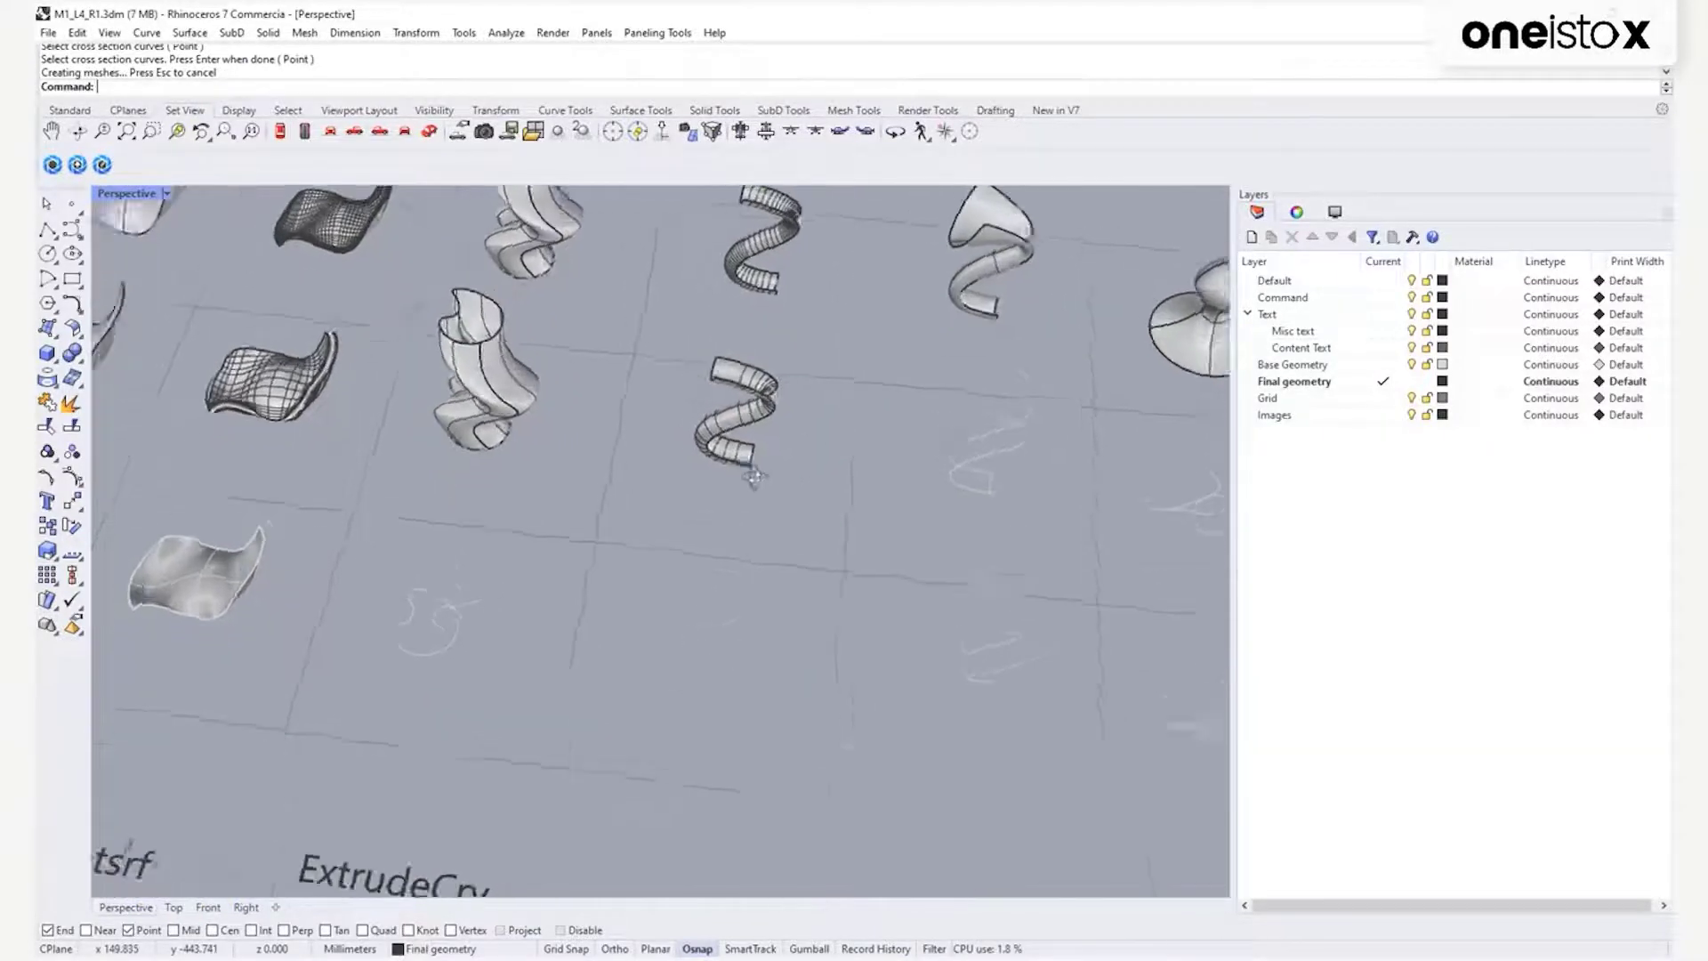
scroll(753, 476, "down", 5)
type("Z")
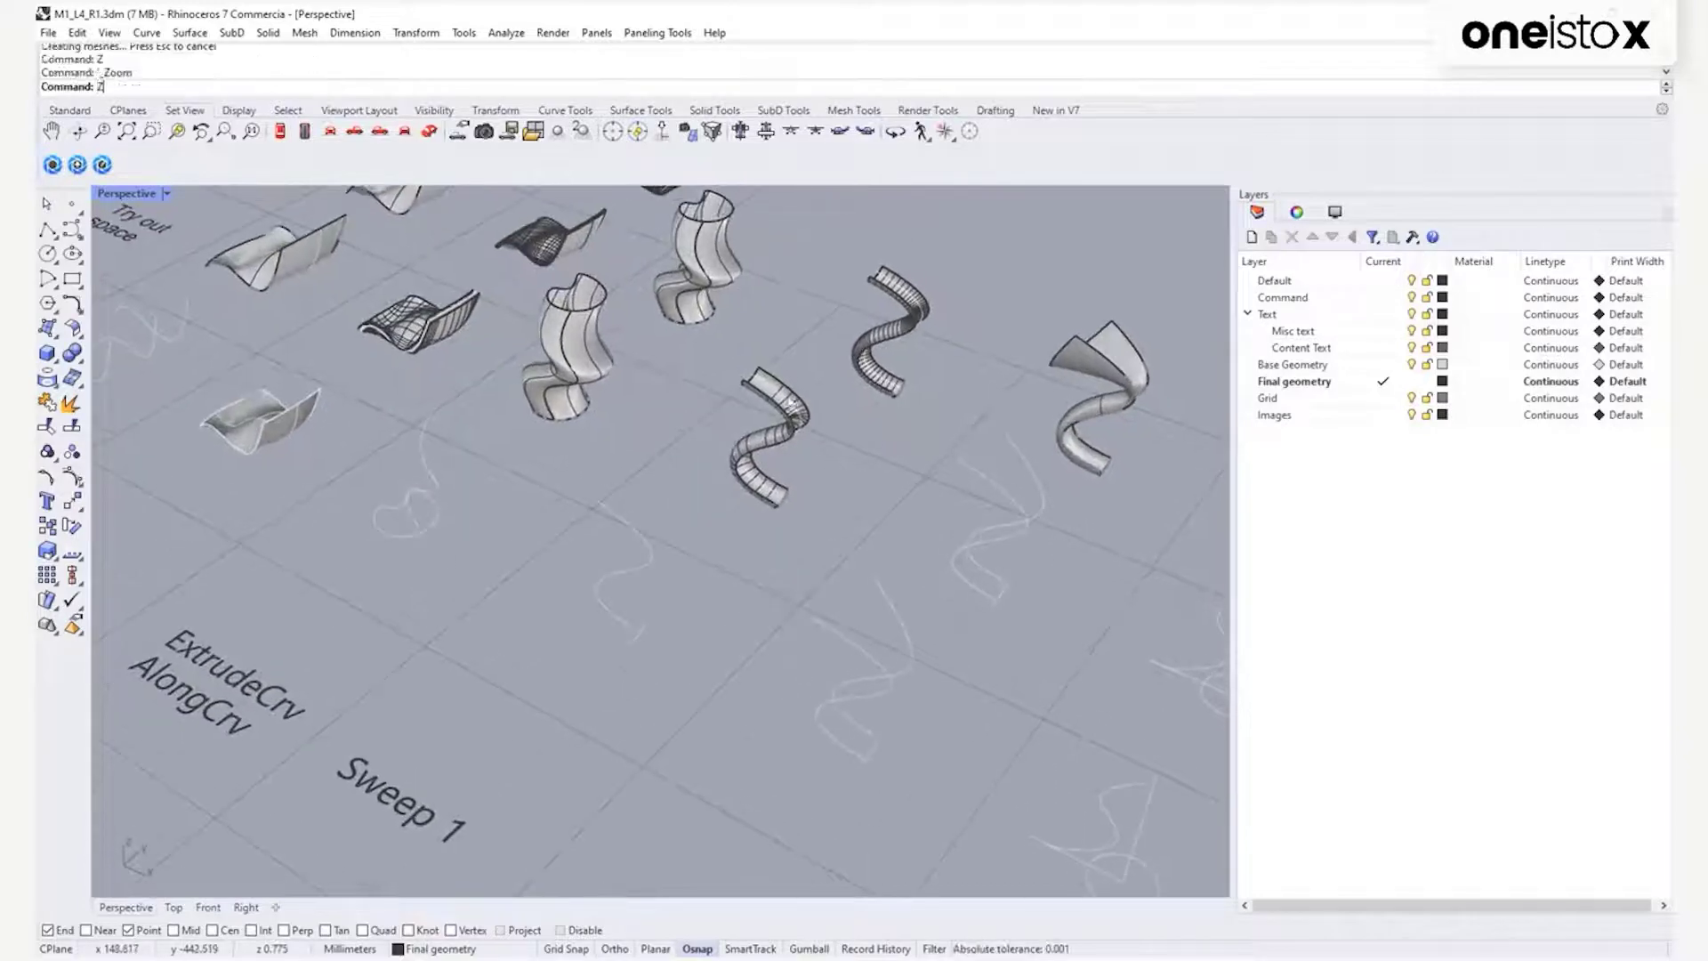
key("Return")
left_click_drag(698, 400, 854, 542)
scroll(602, 433, "up", 3)
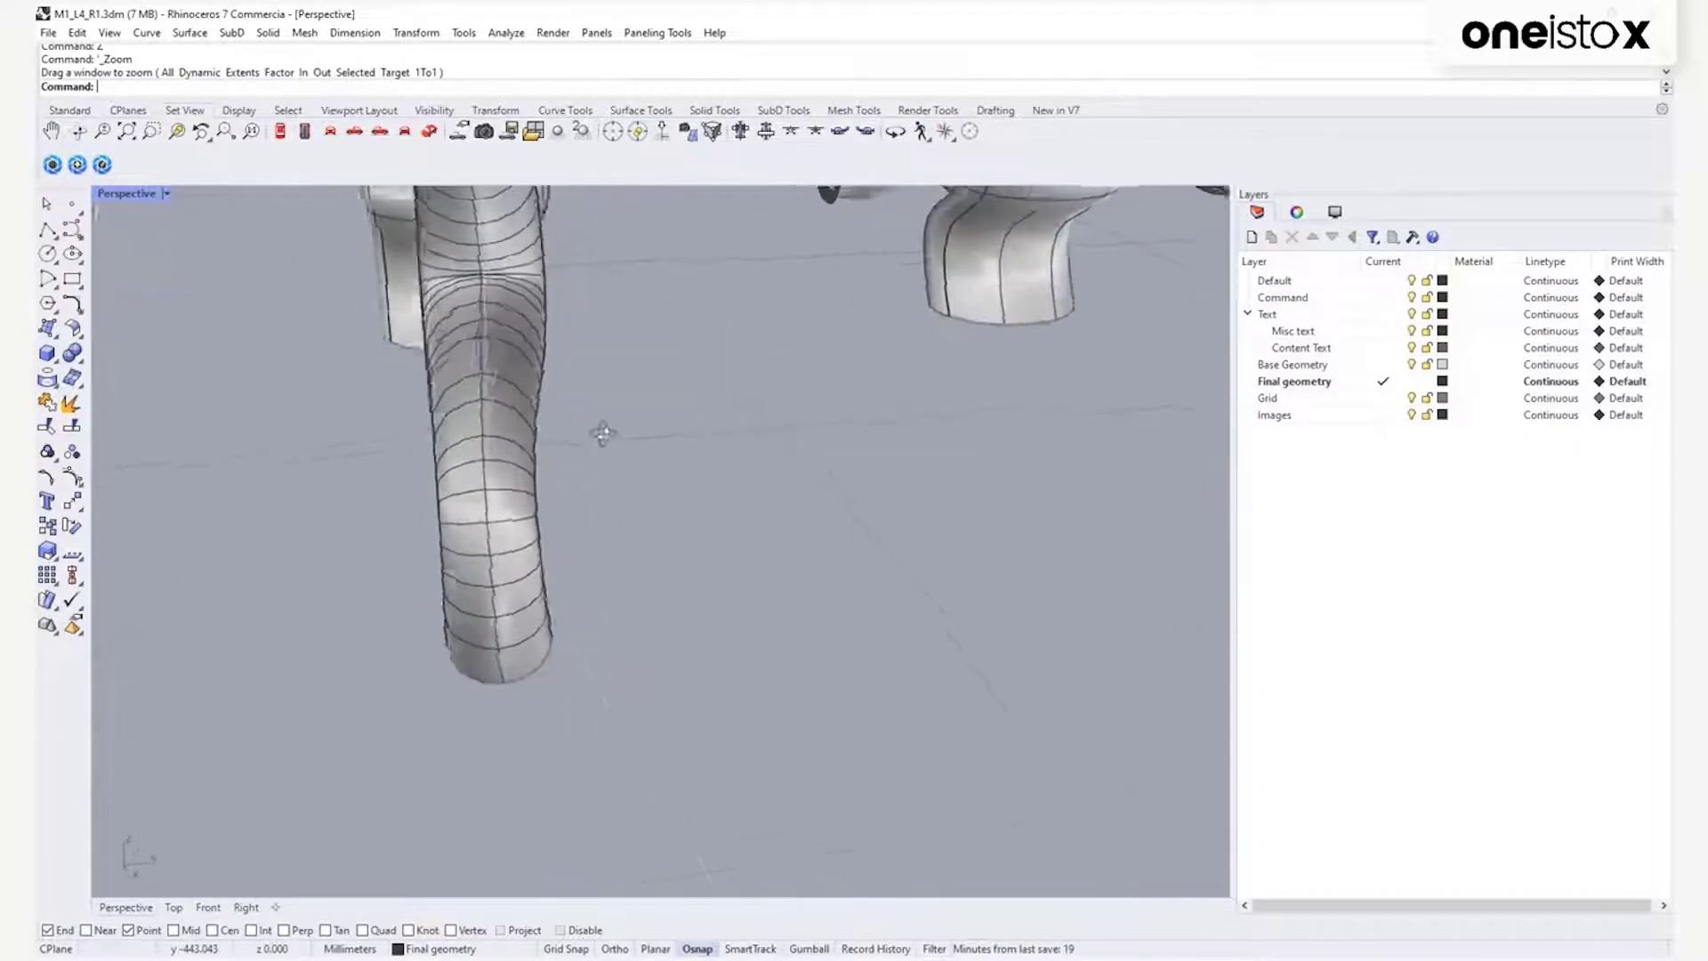
scroll(713, 458, "down", 6)
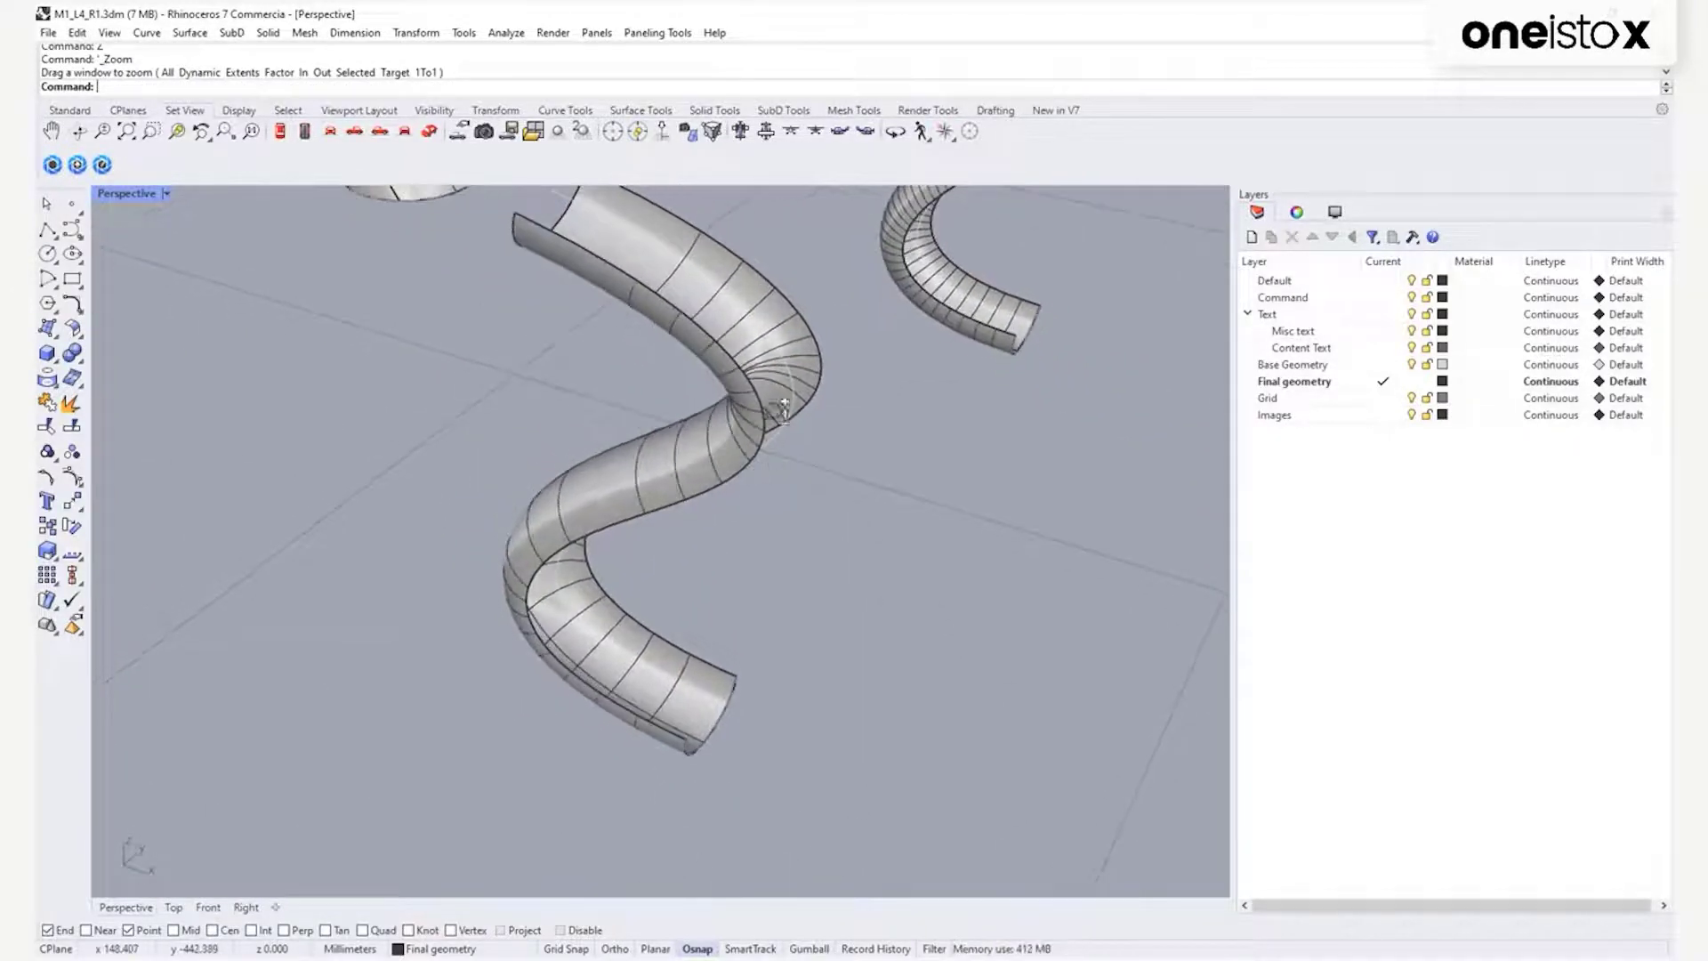
scroll(783, 410, "down", 5)
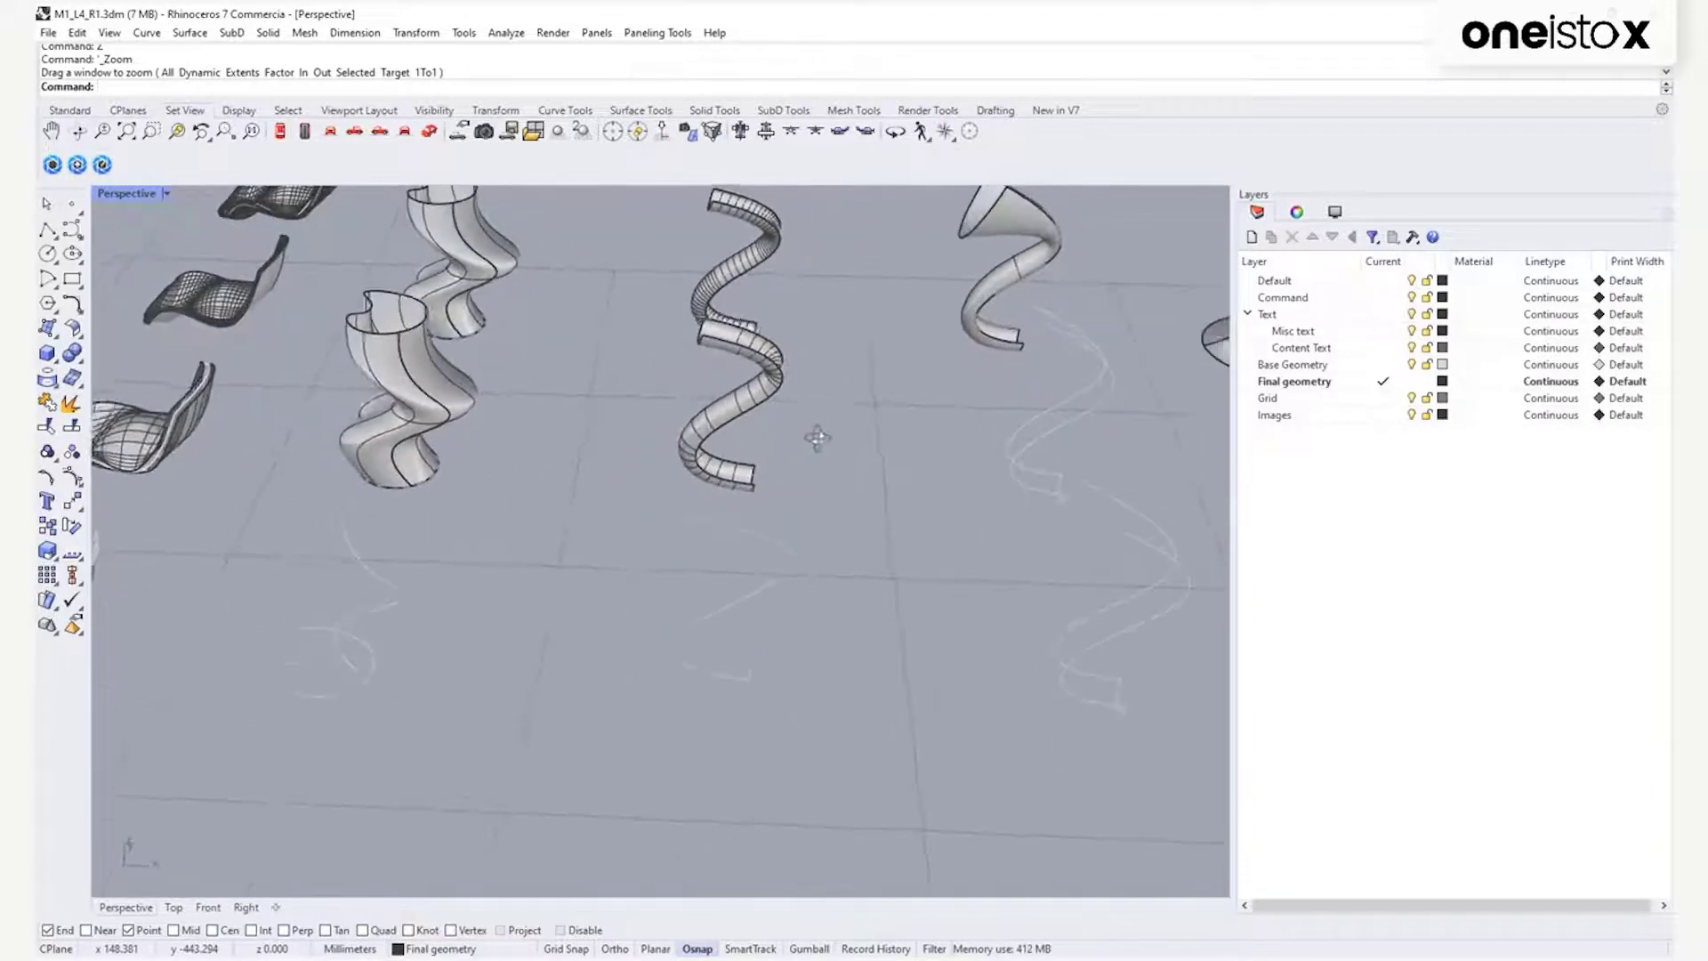
scroll(817, 438, "down", 6)
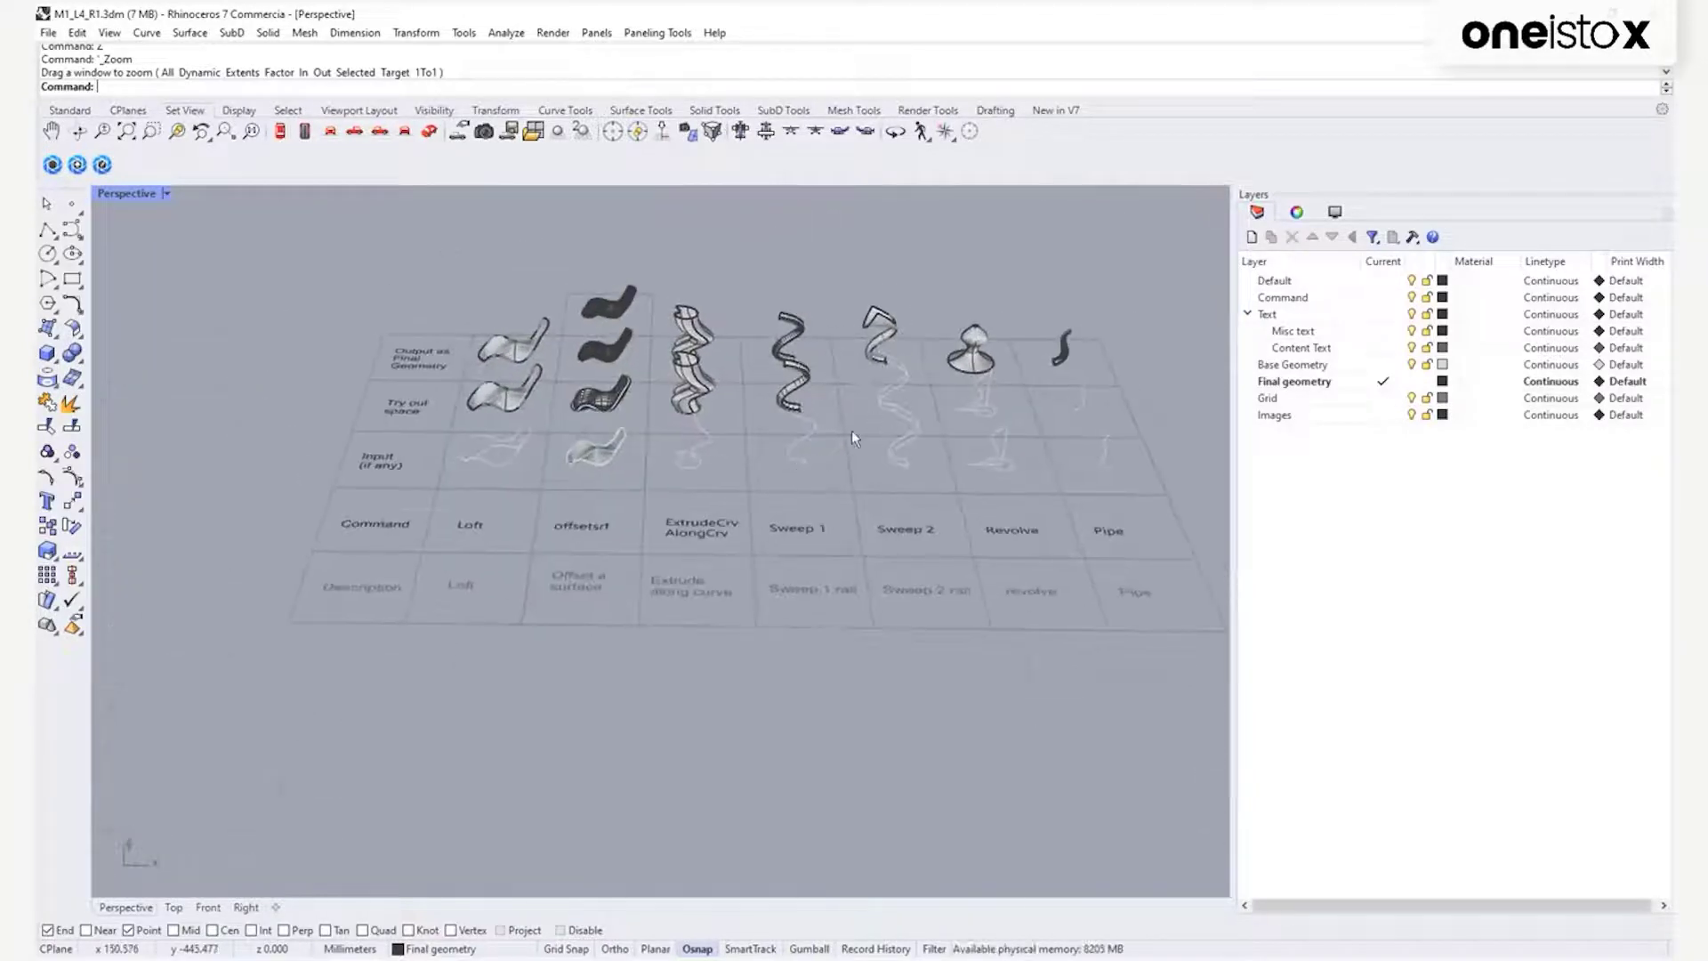
right_click_drag(851, 430, 798, 538)
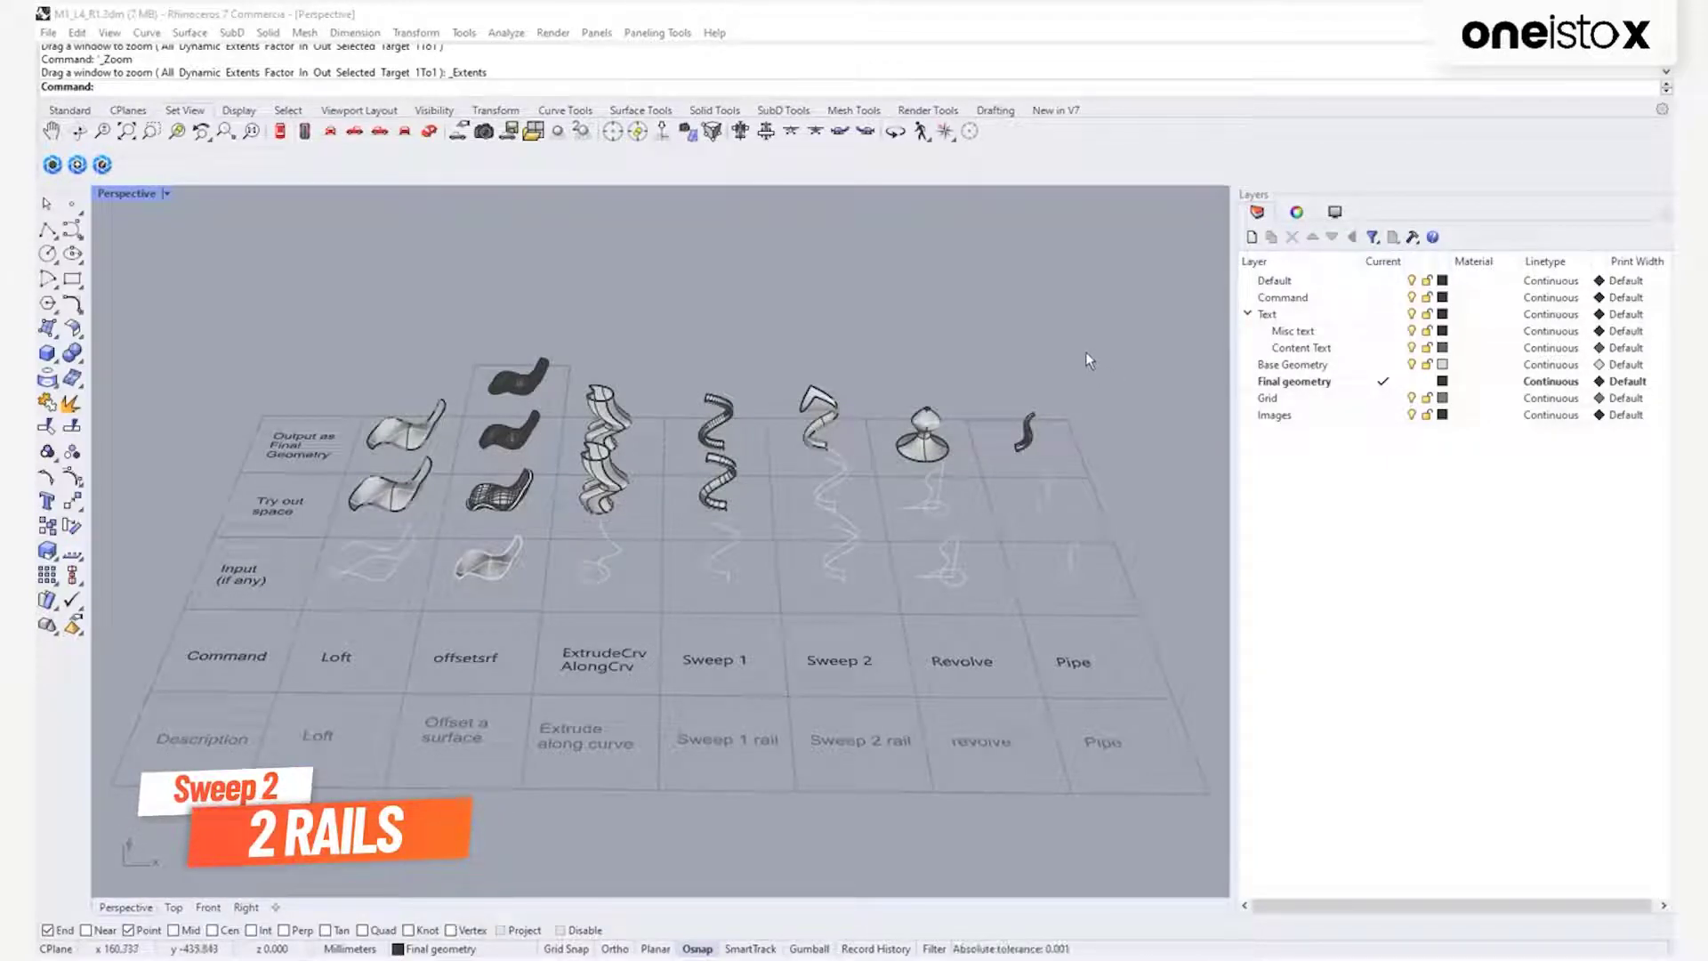
Sweep the try-out cross section along both rail curves of the Sweep 2 column with Sweep2, leaving the cross sections unchanged.
type("wee")
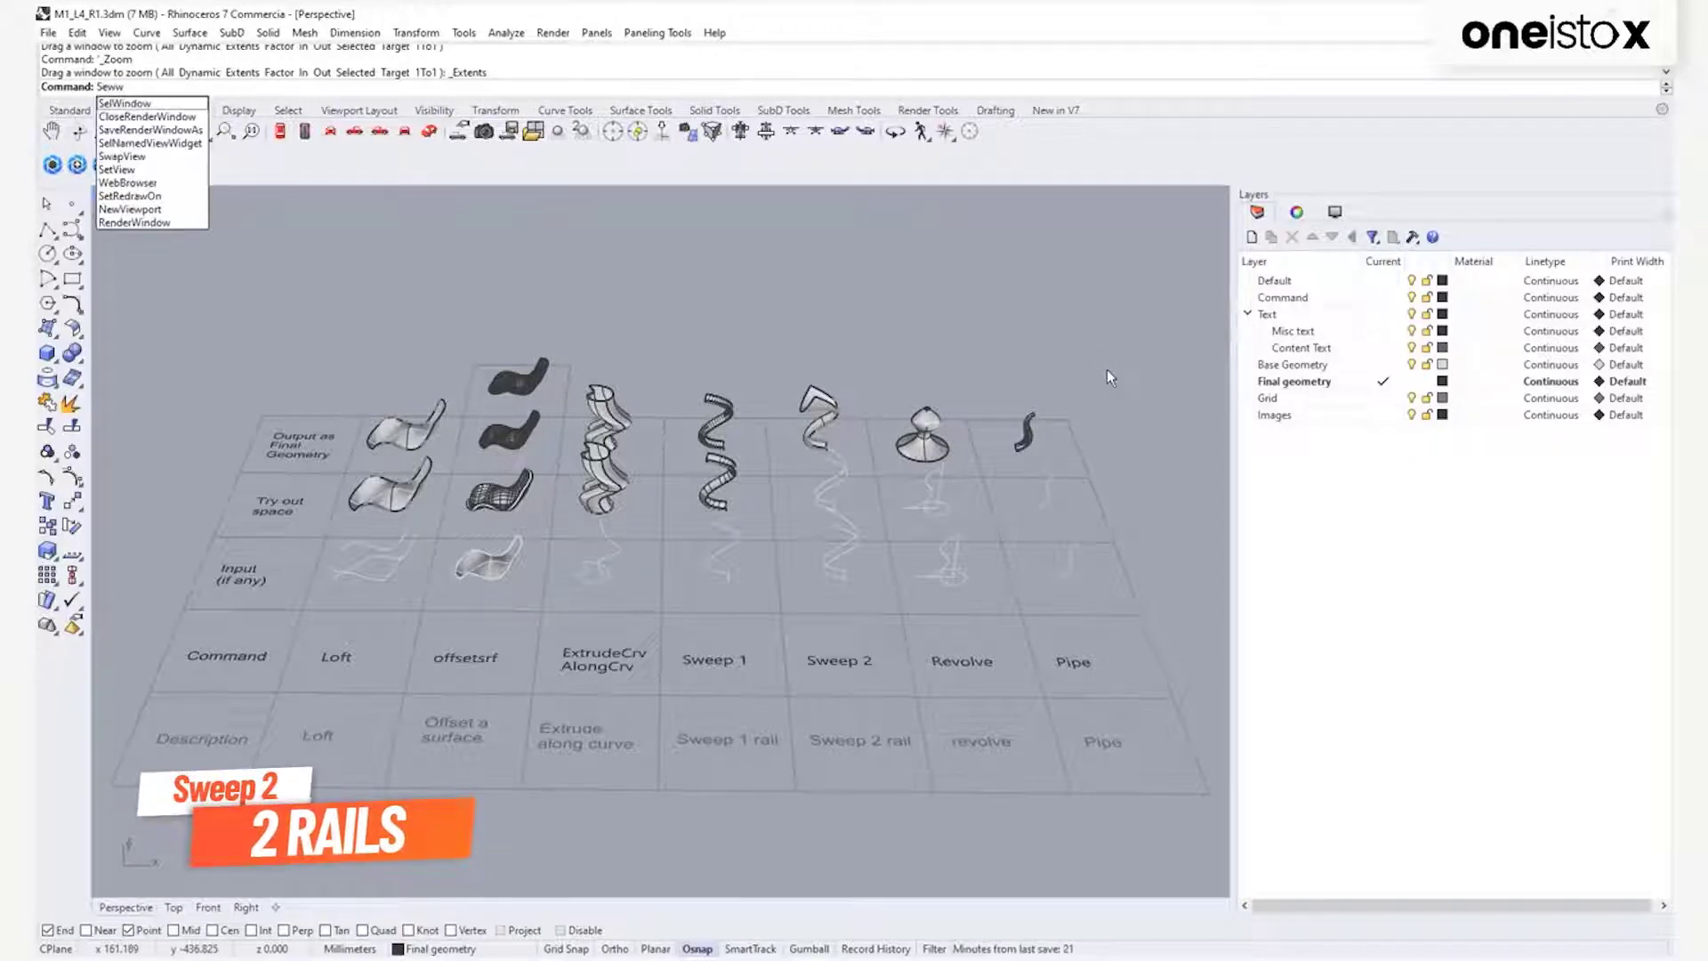
key("BackSpace")
key("BackSpace")
key("BackSpace")
type("wee")
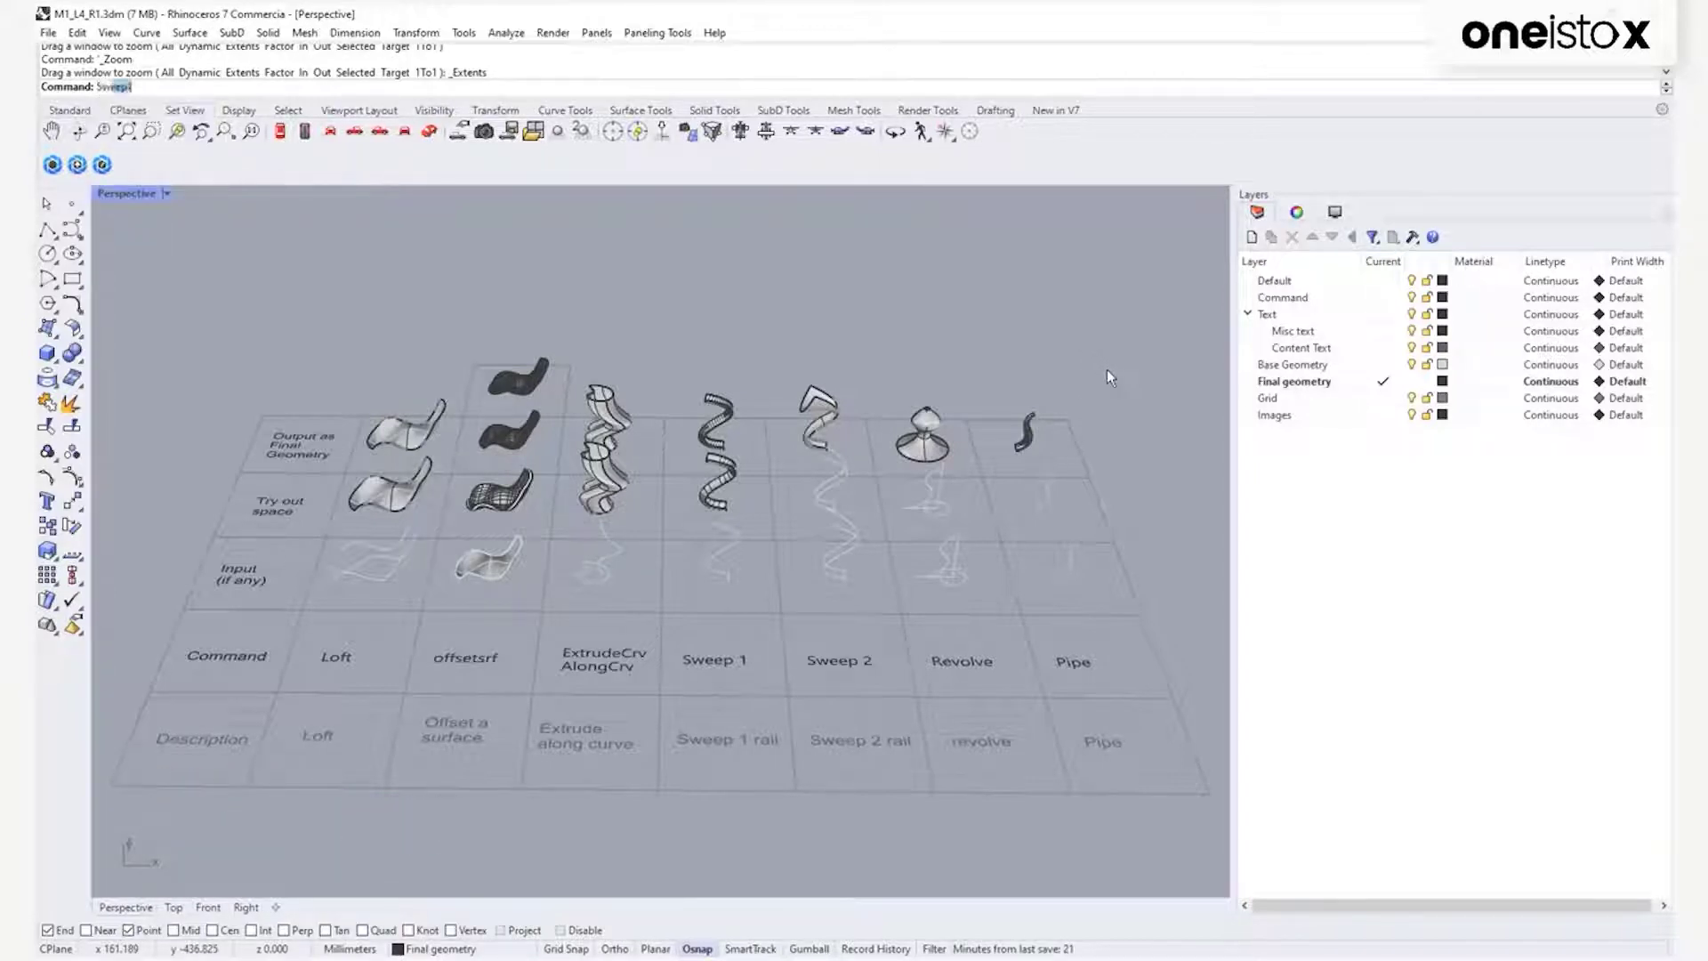
type("p")
type("2")
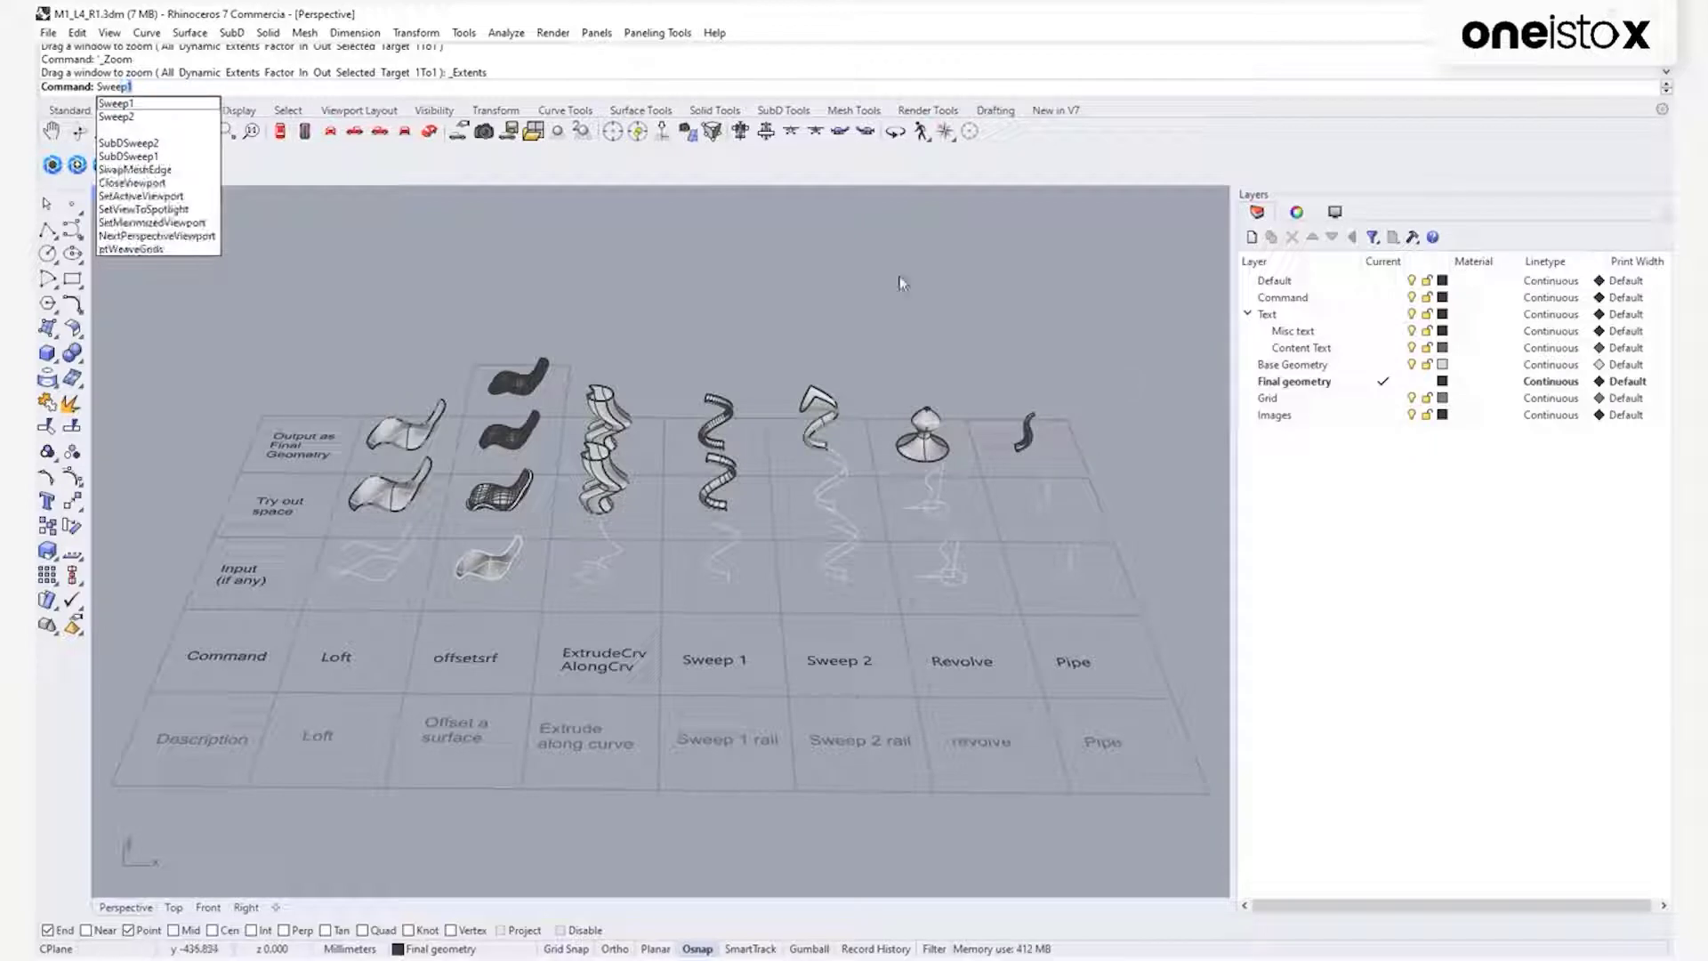
key("Return")
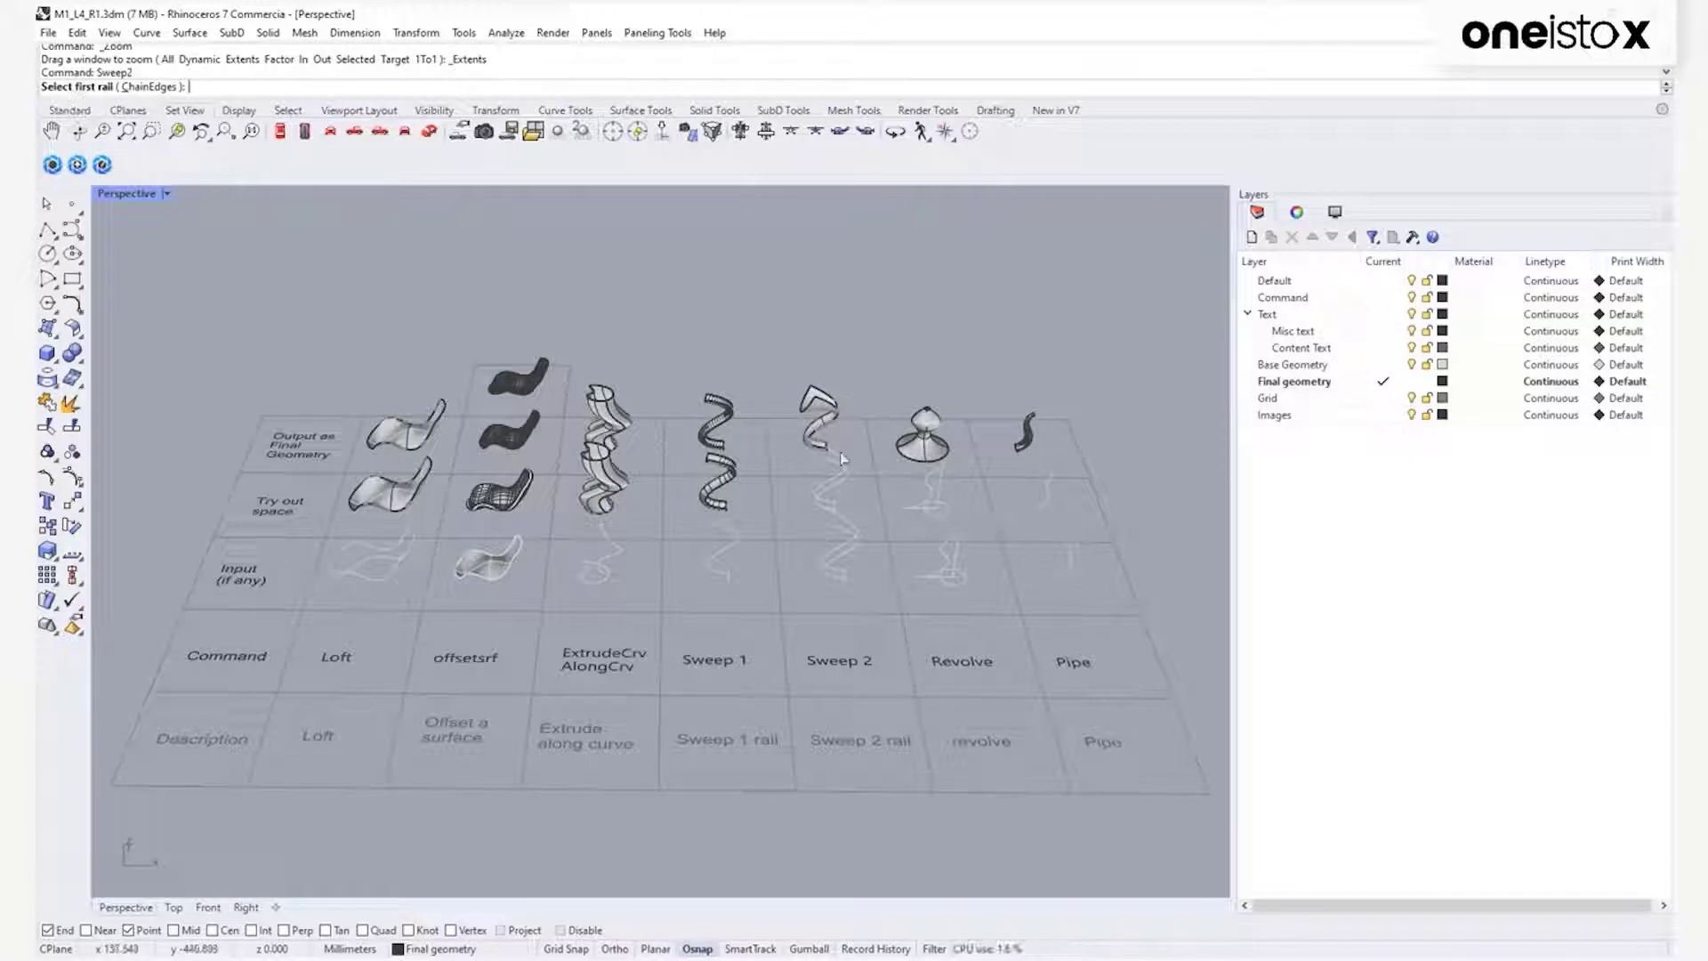
right_click_drag(876, 467, 783, 472)
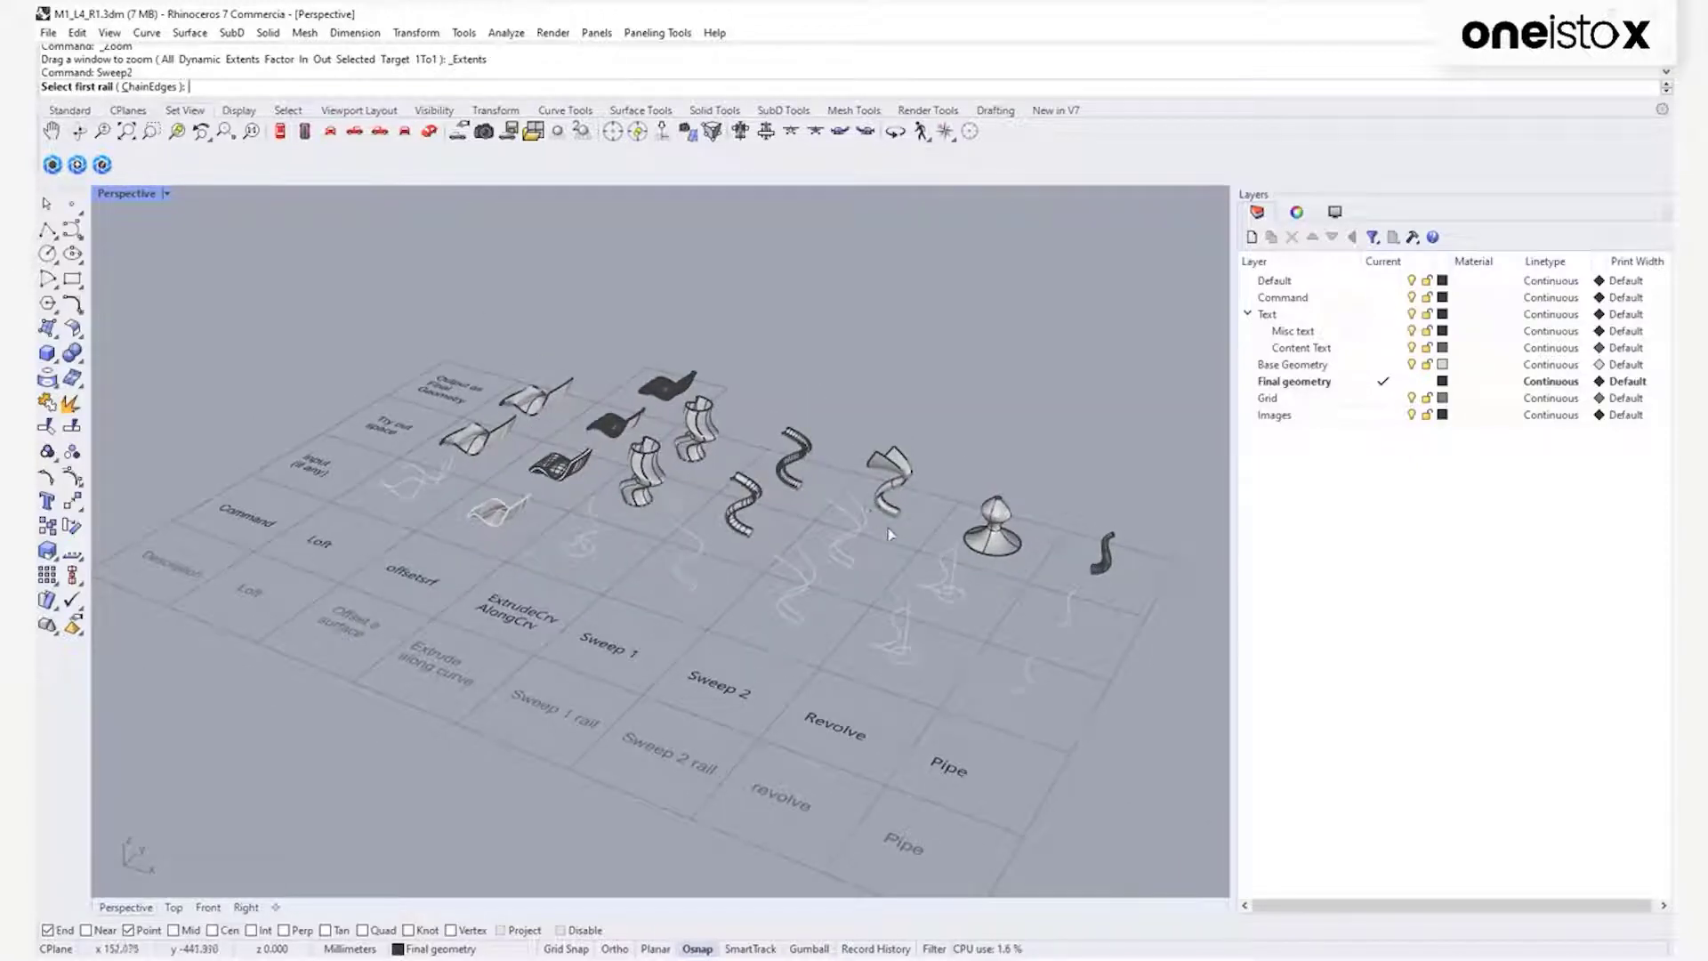
right_click_drag(889, 573, 869, 477, "ctrl")
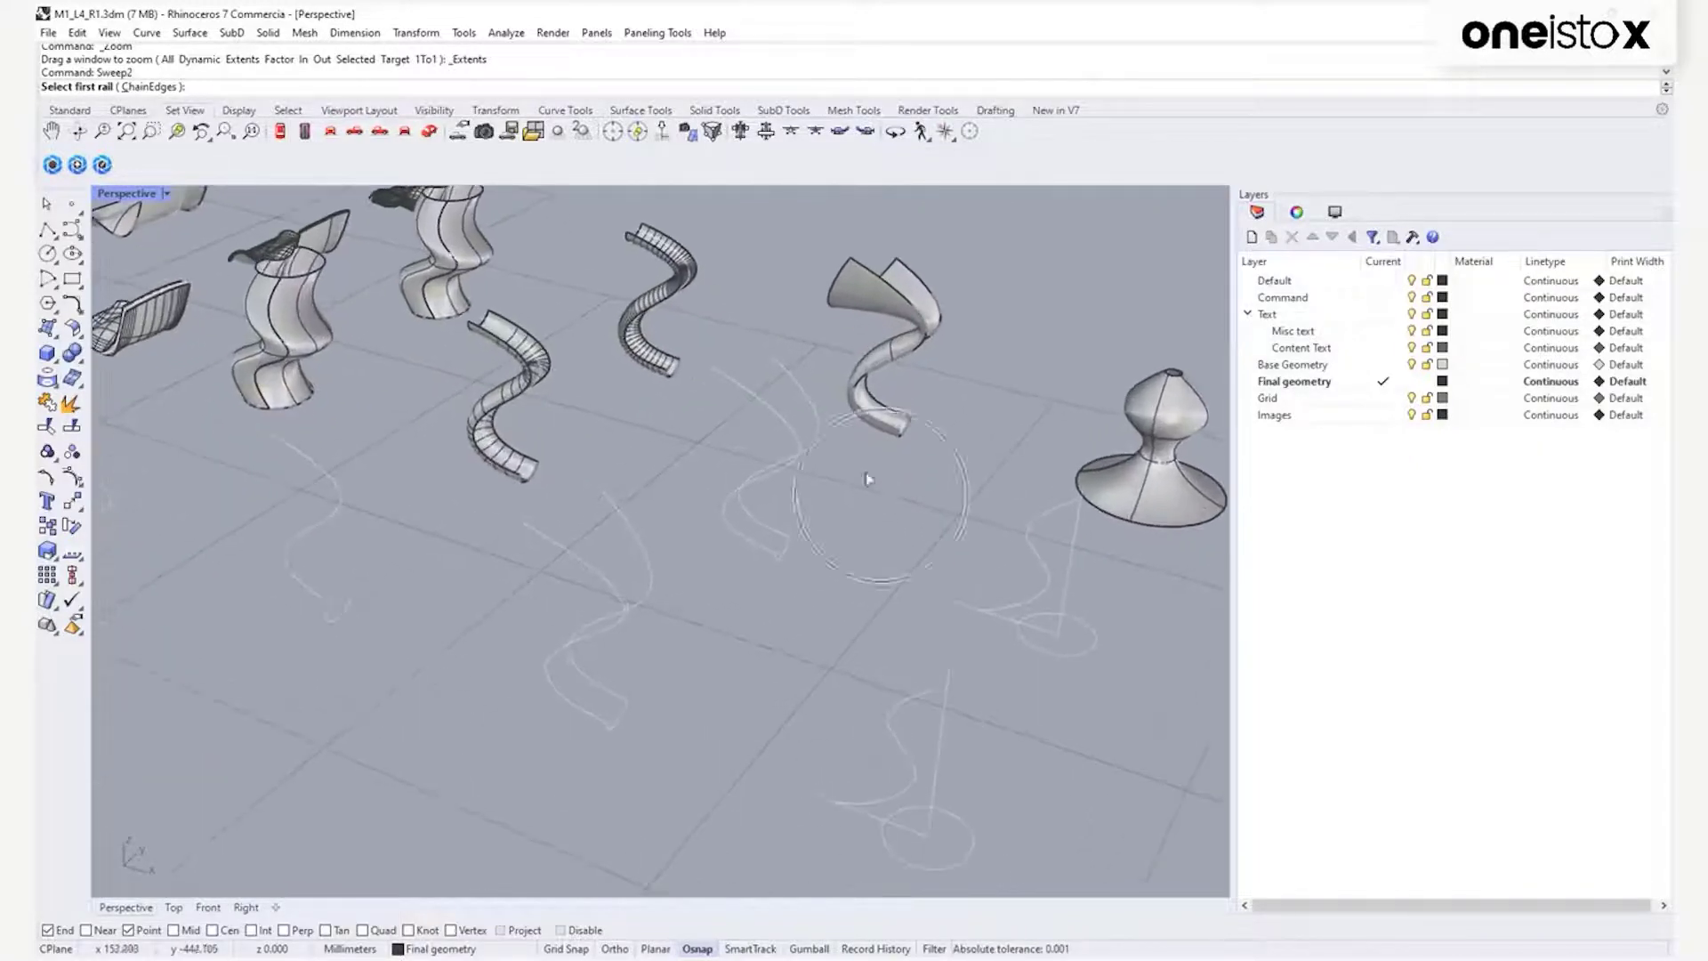
left_click(811, 409)
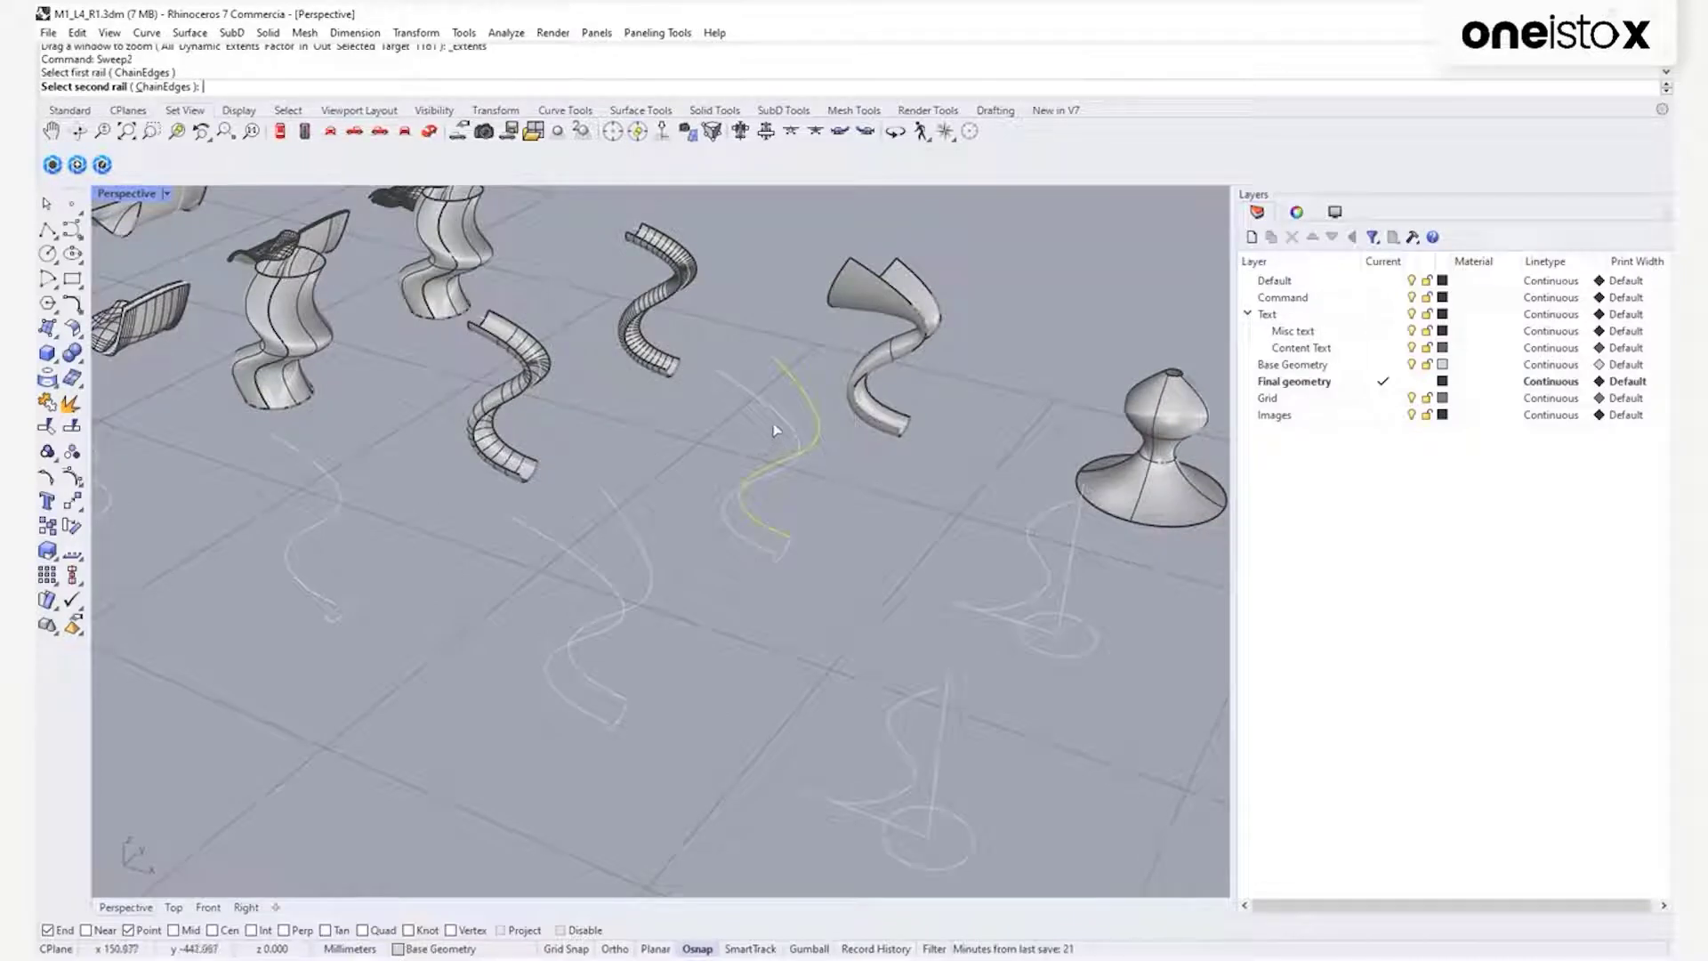
left_click(784, 418)
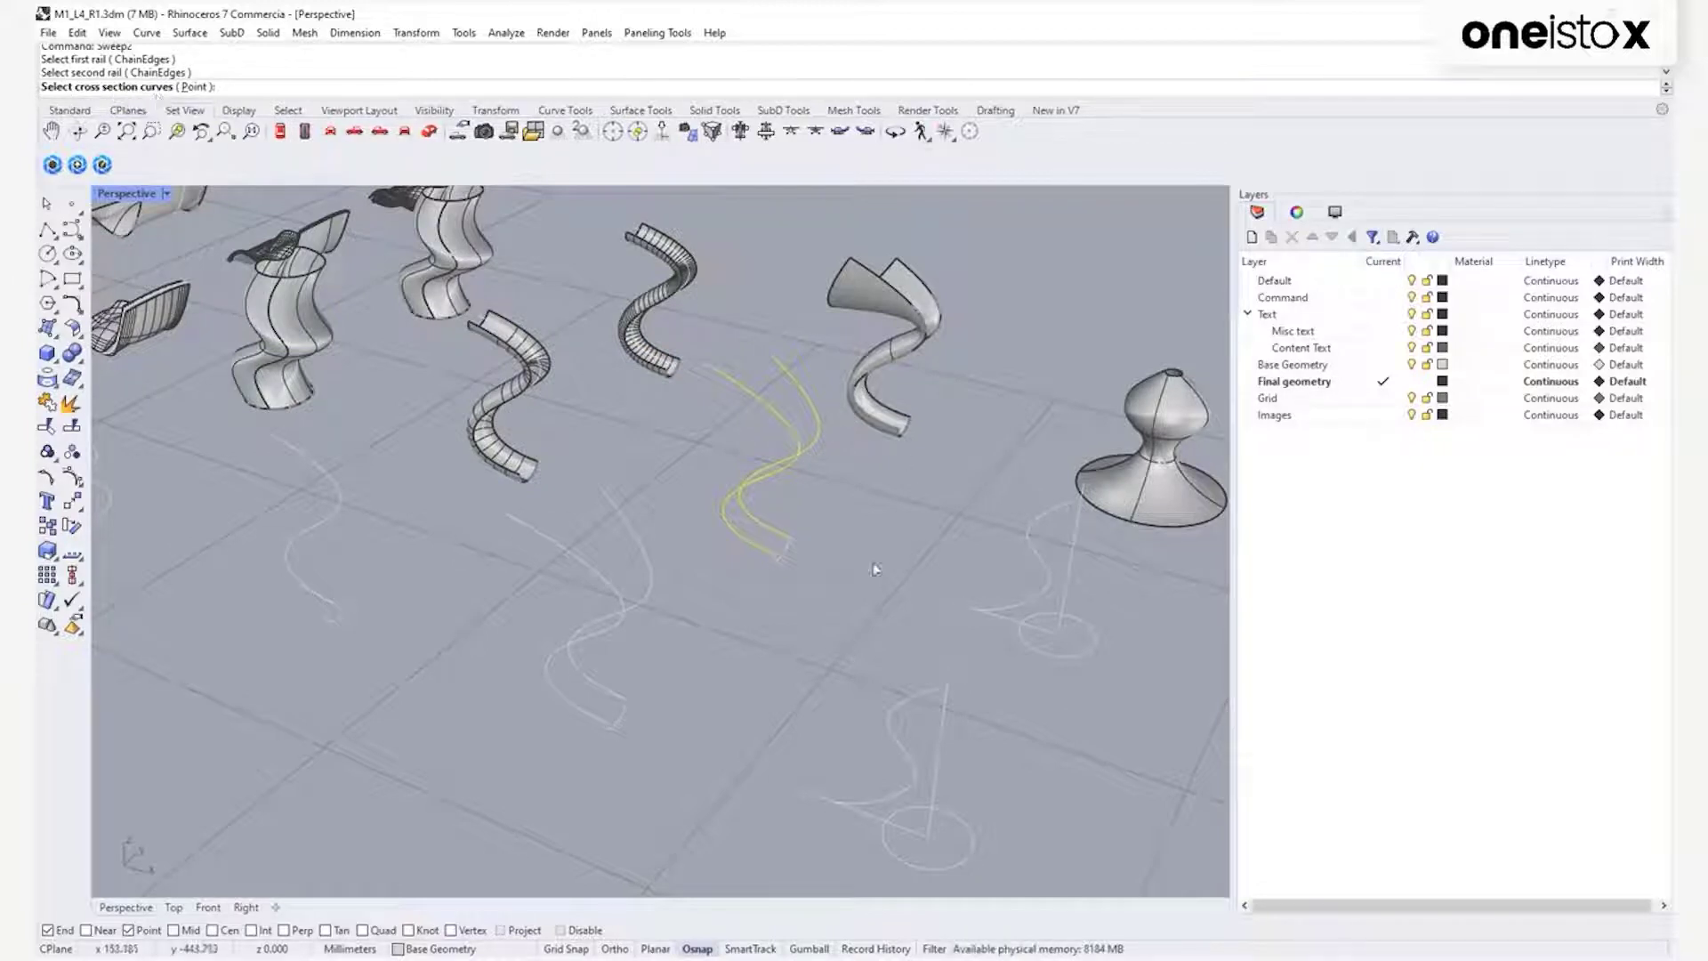
left_click(788, 550)
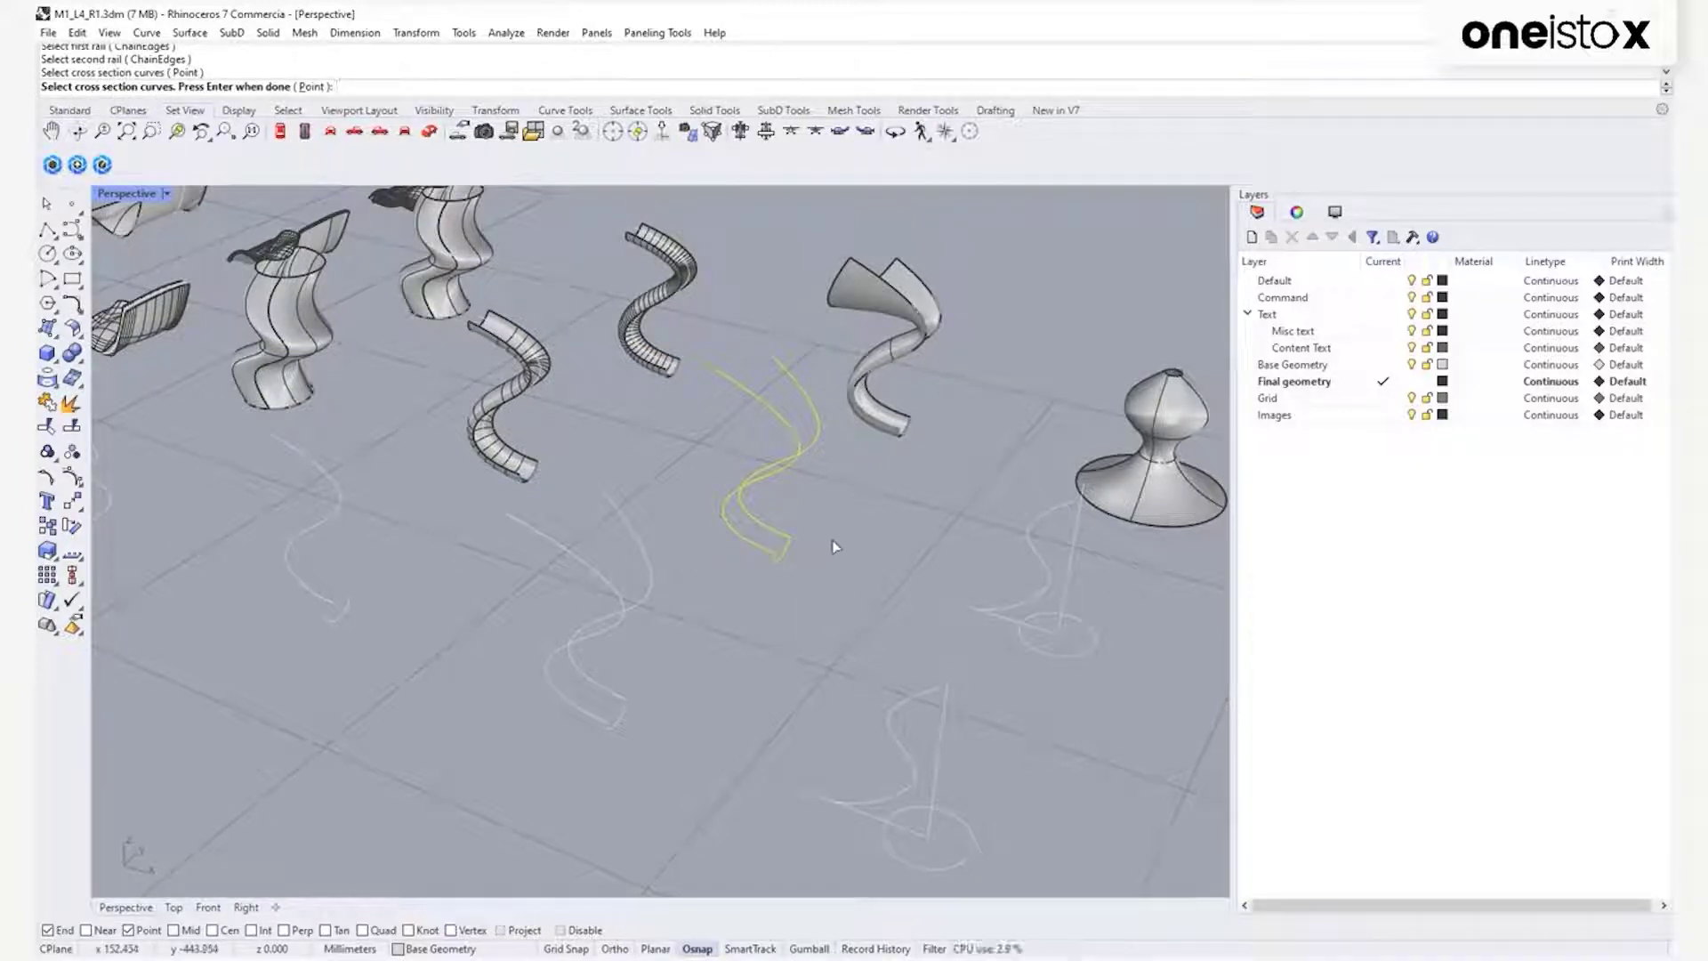
key("Return")
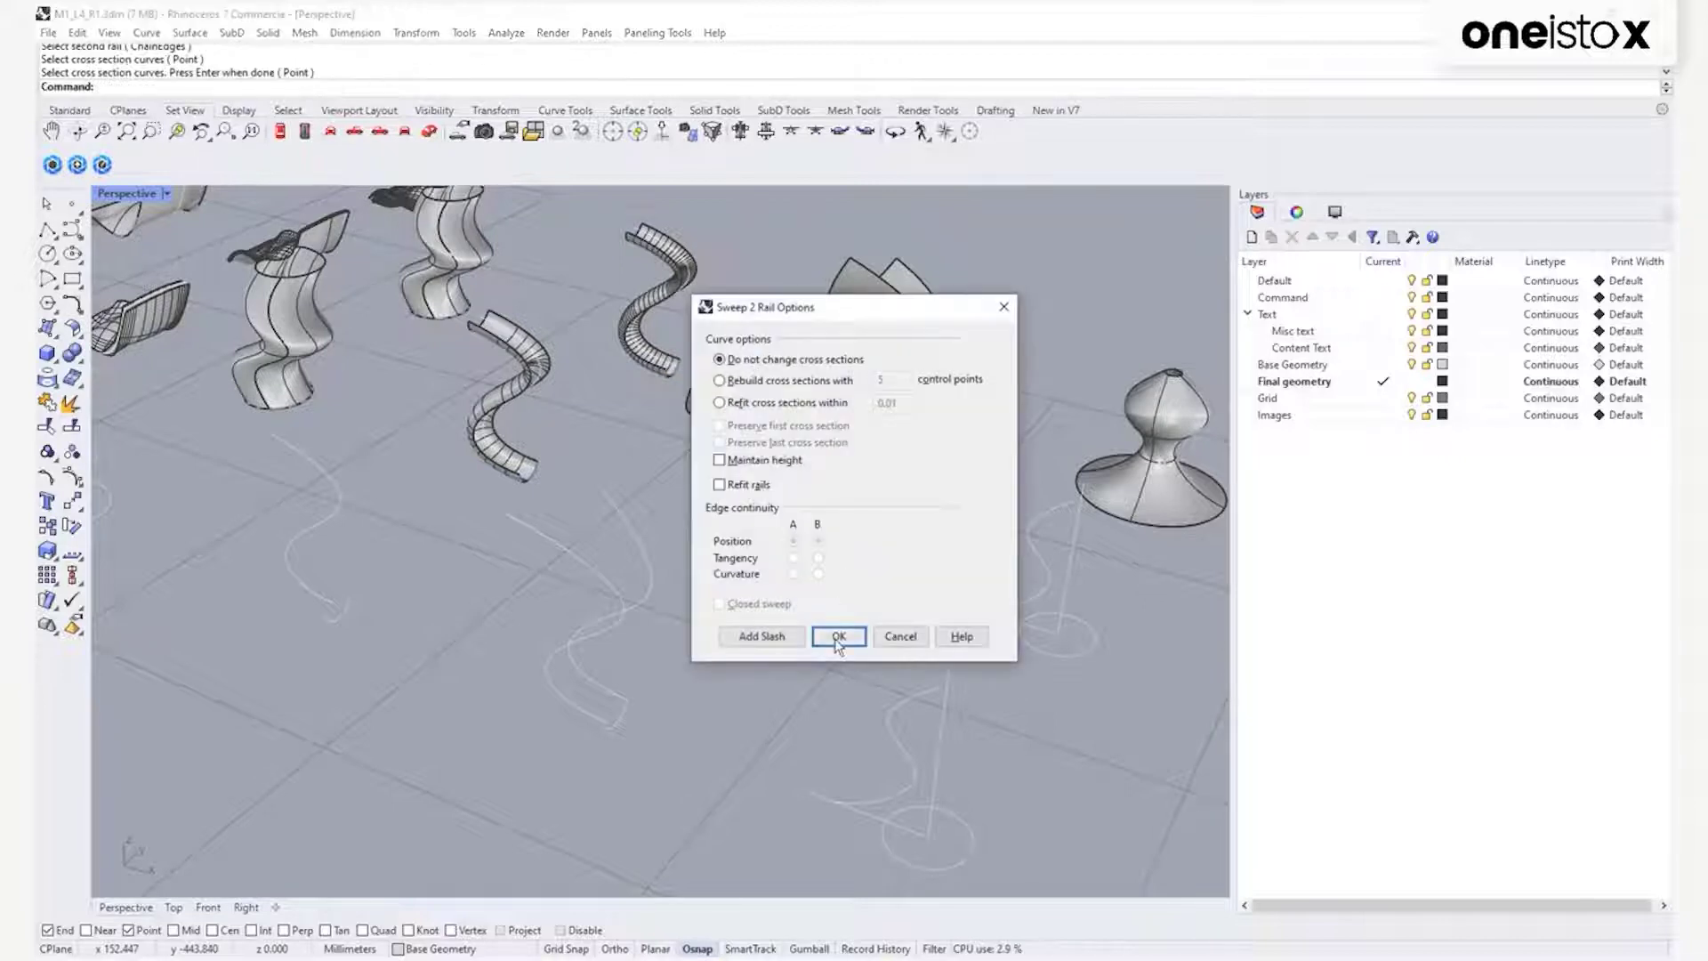
left_click(838, 635)
Inspect the two-rail sweep from other angles and compare it with the single-rail sweep in the try-out space.
scroll(851, 503, "up", 10)
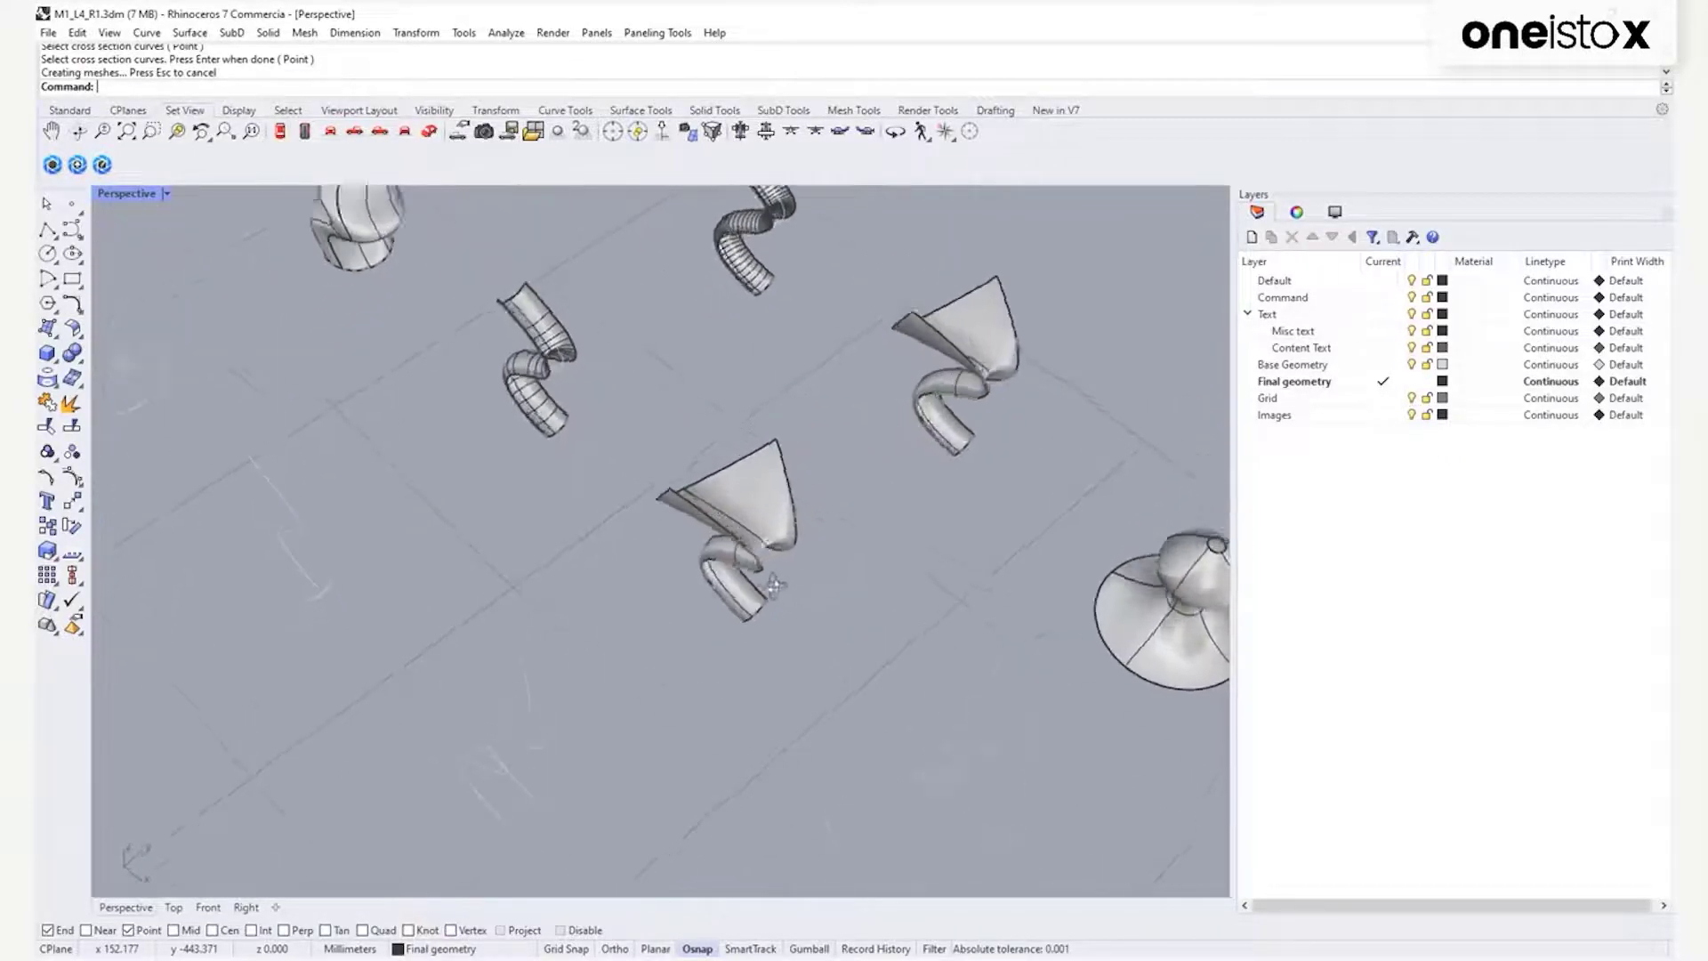
right_click_drag(757, 623, 809, 537)
left_click(513, 351)
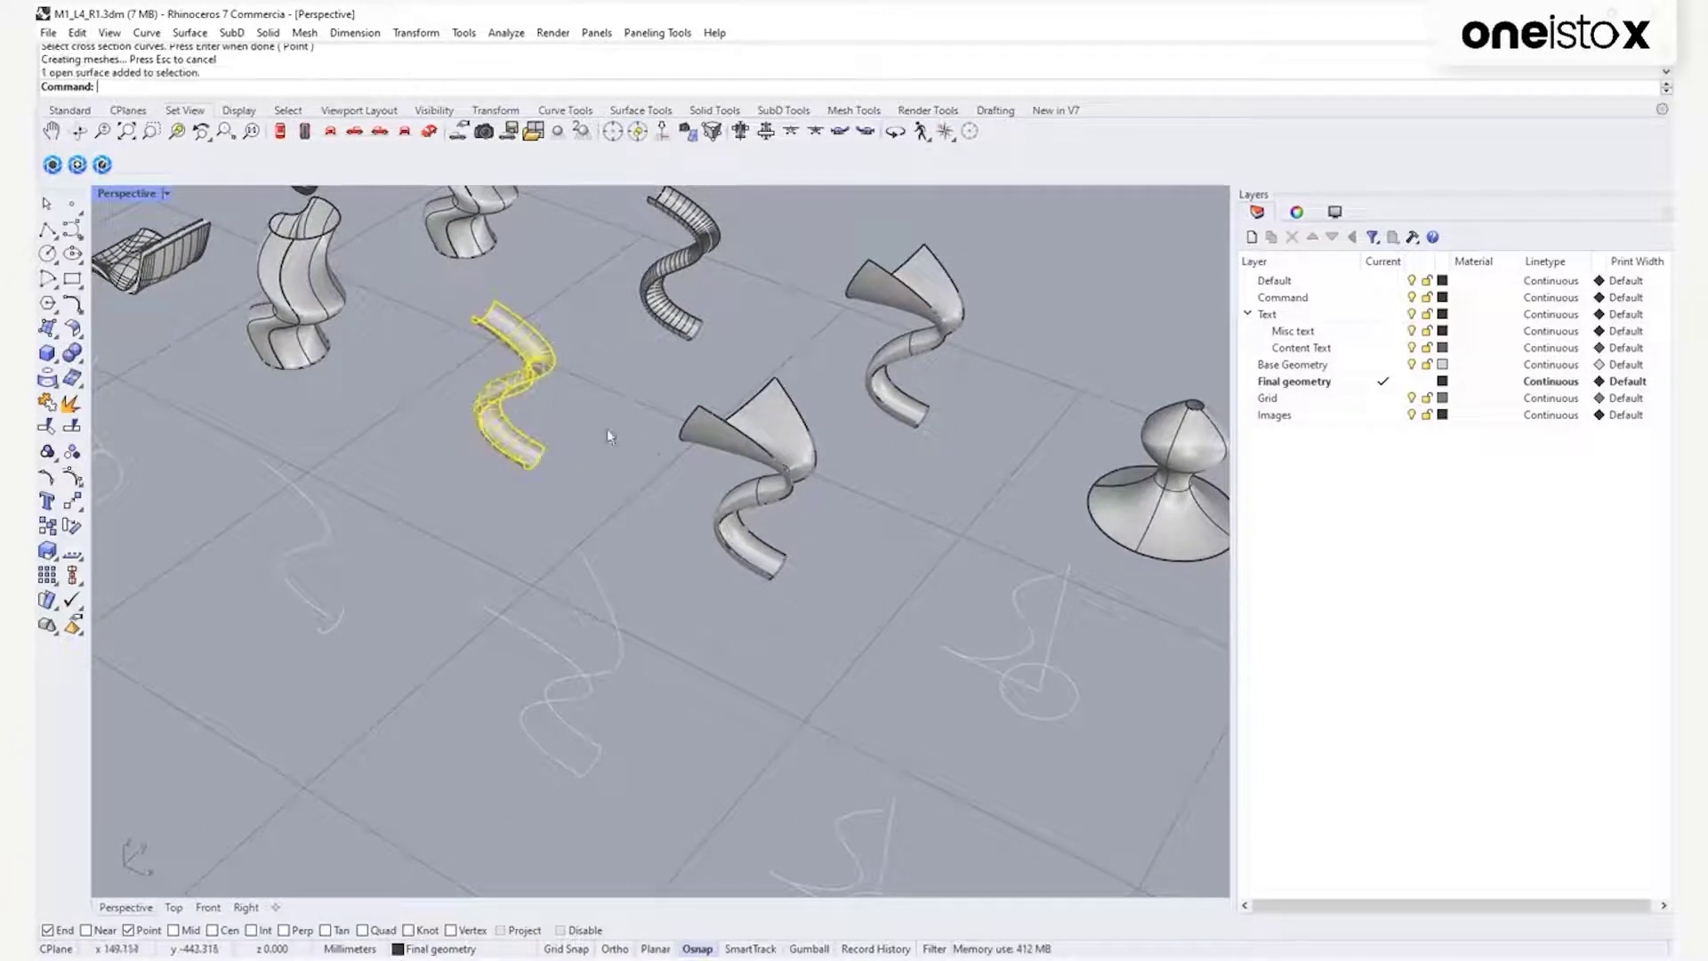
left_click(715, 449)
left_click(715, 441)
left_click(826, 520)
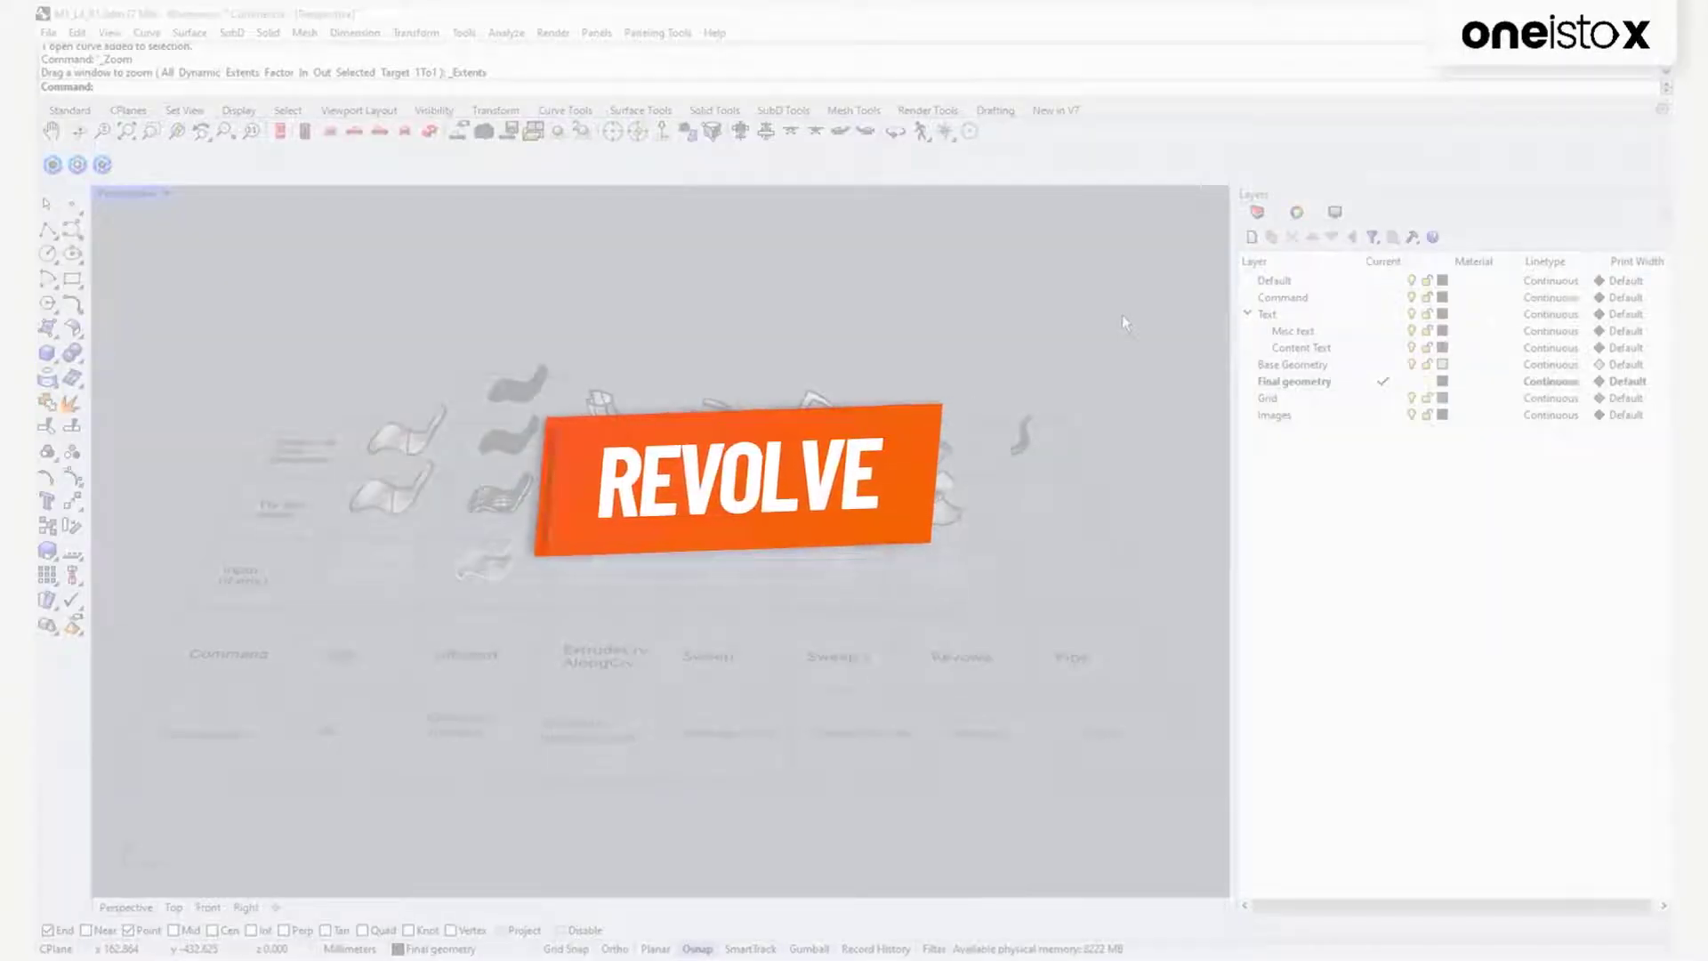
Delete the existing revolved surface from the try-out space of the Revolve column.
type("Z")
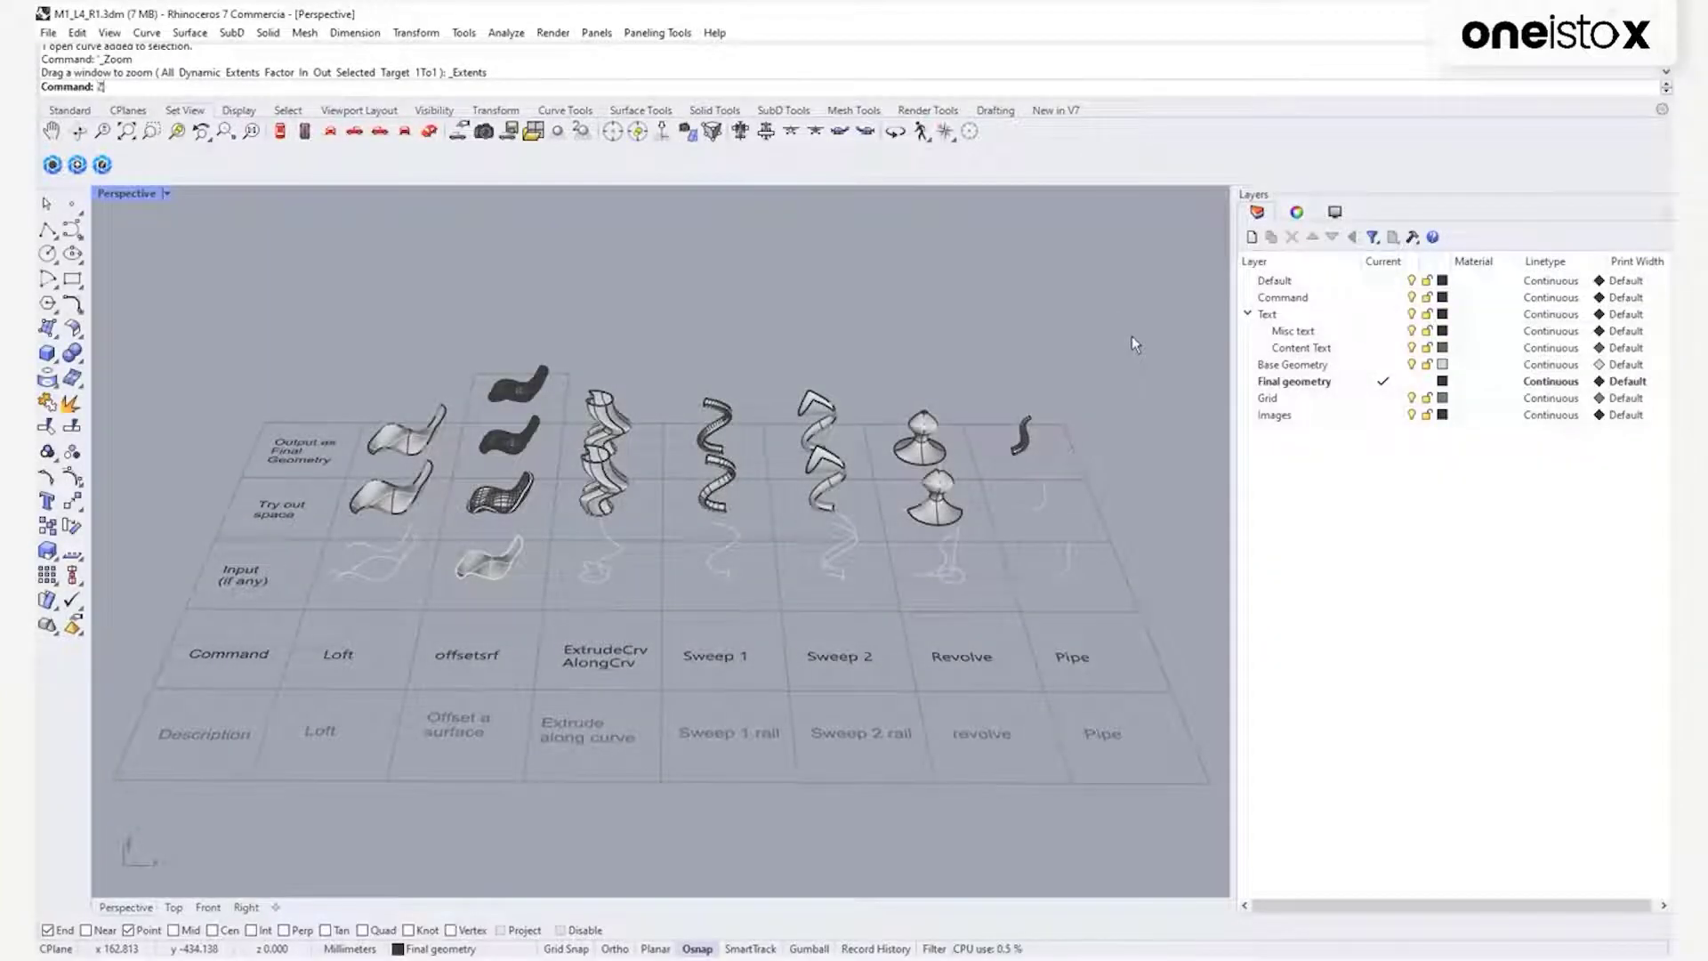
key("Return")
left_click_drag(843, 357, 1045, 691)
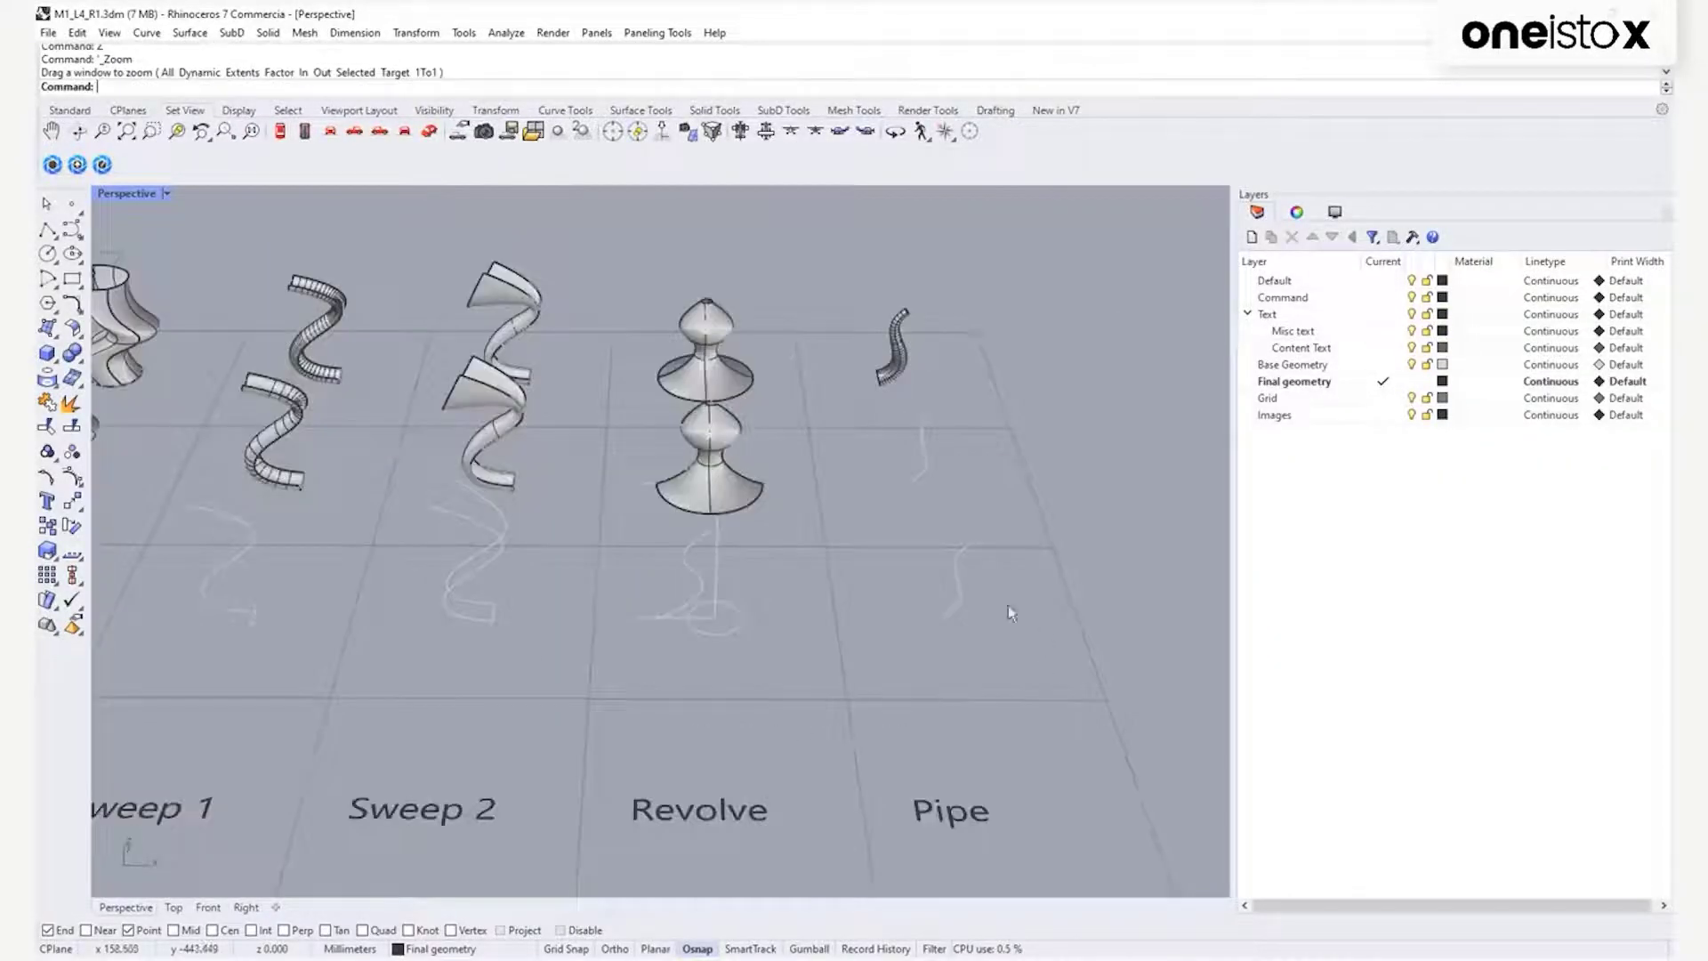
left_click(763, 487)
key("Delete")
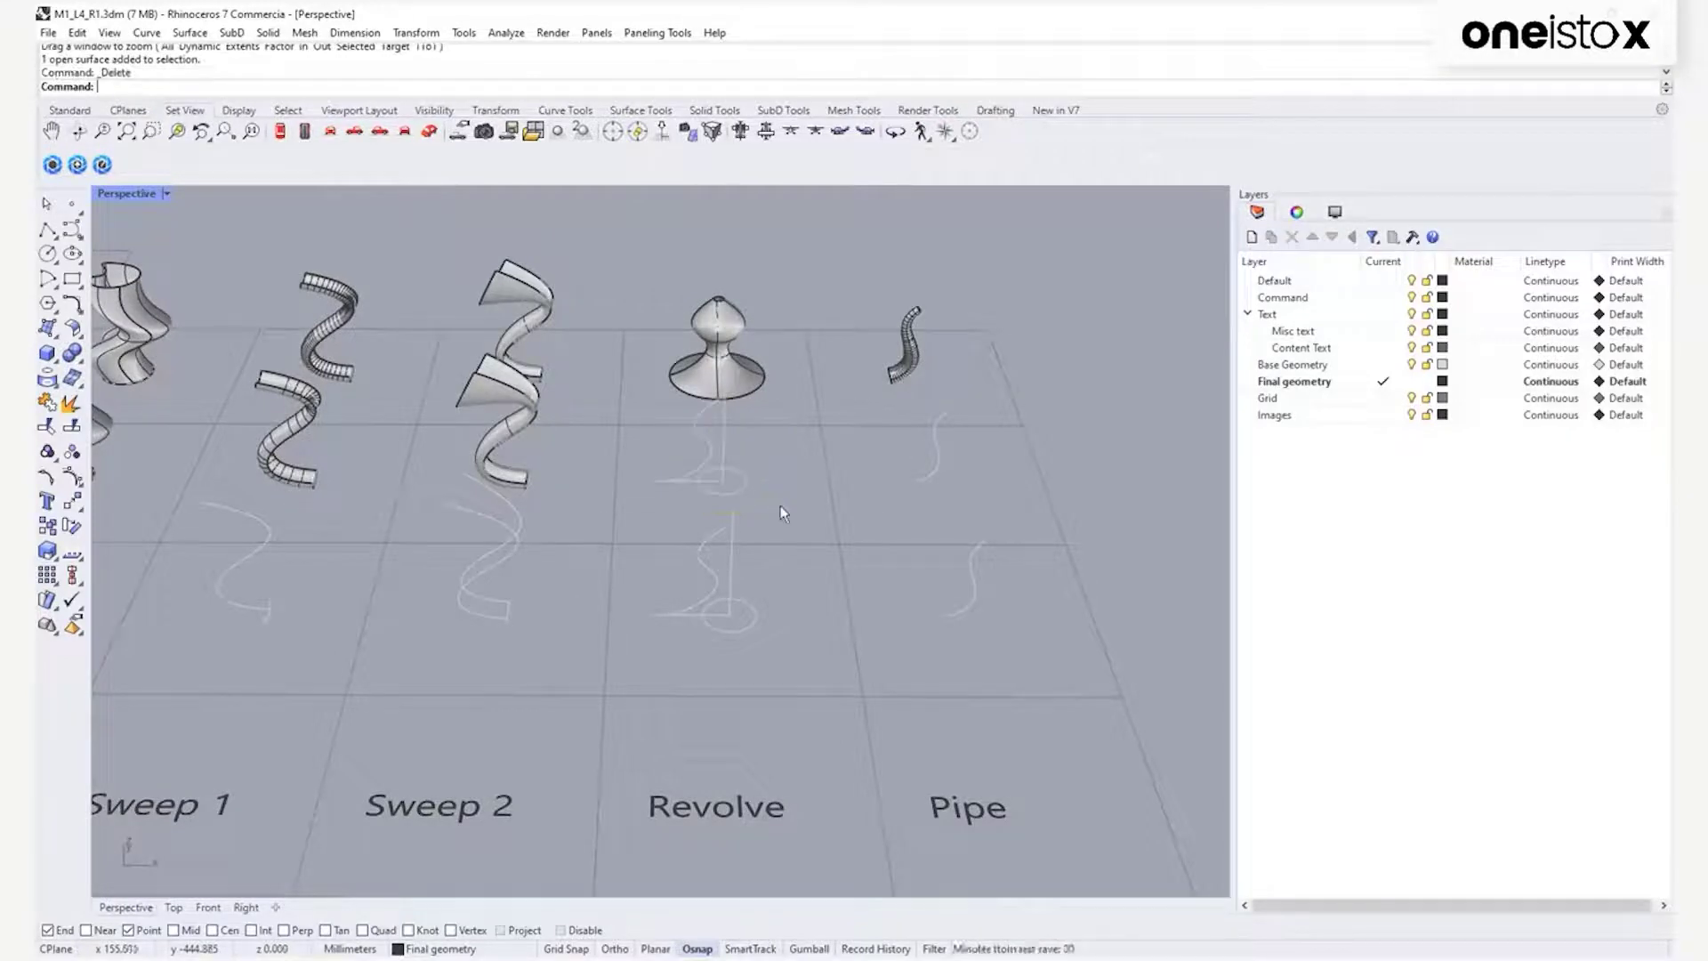
Revolve the try-out profile curve of the Revolve column about the vertical CPlane direction from the base circle's centre, start angle 0, revolution angle 270.
type("Revolve")
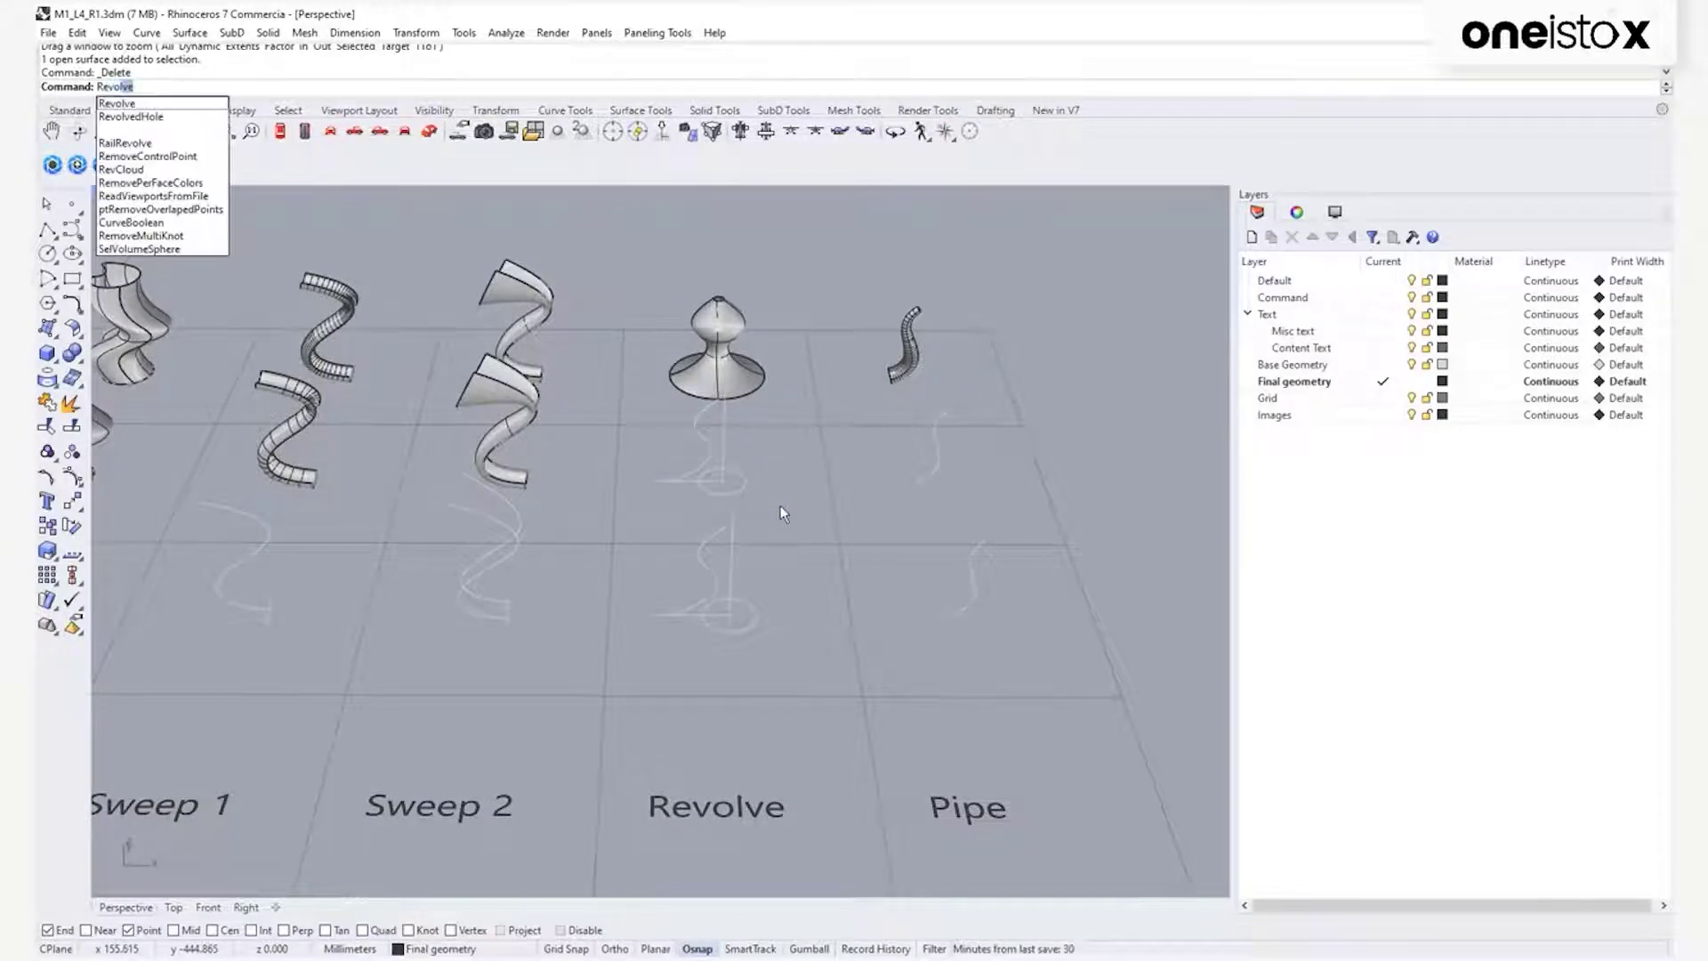
key("Return")
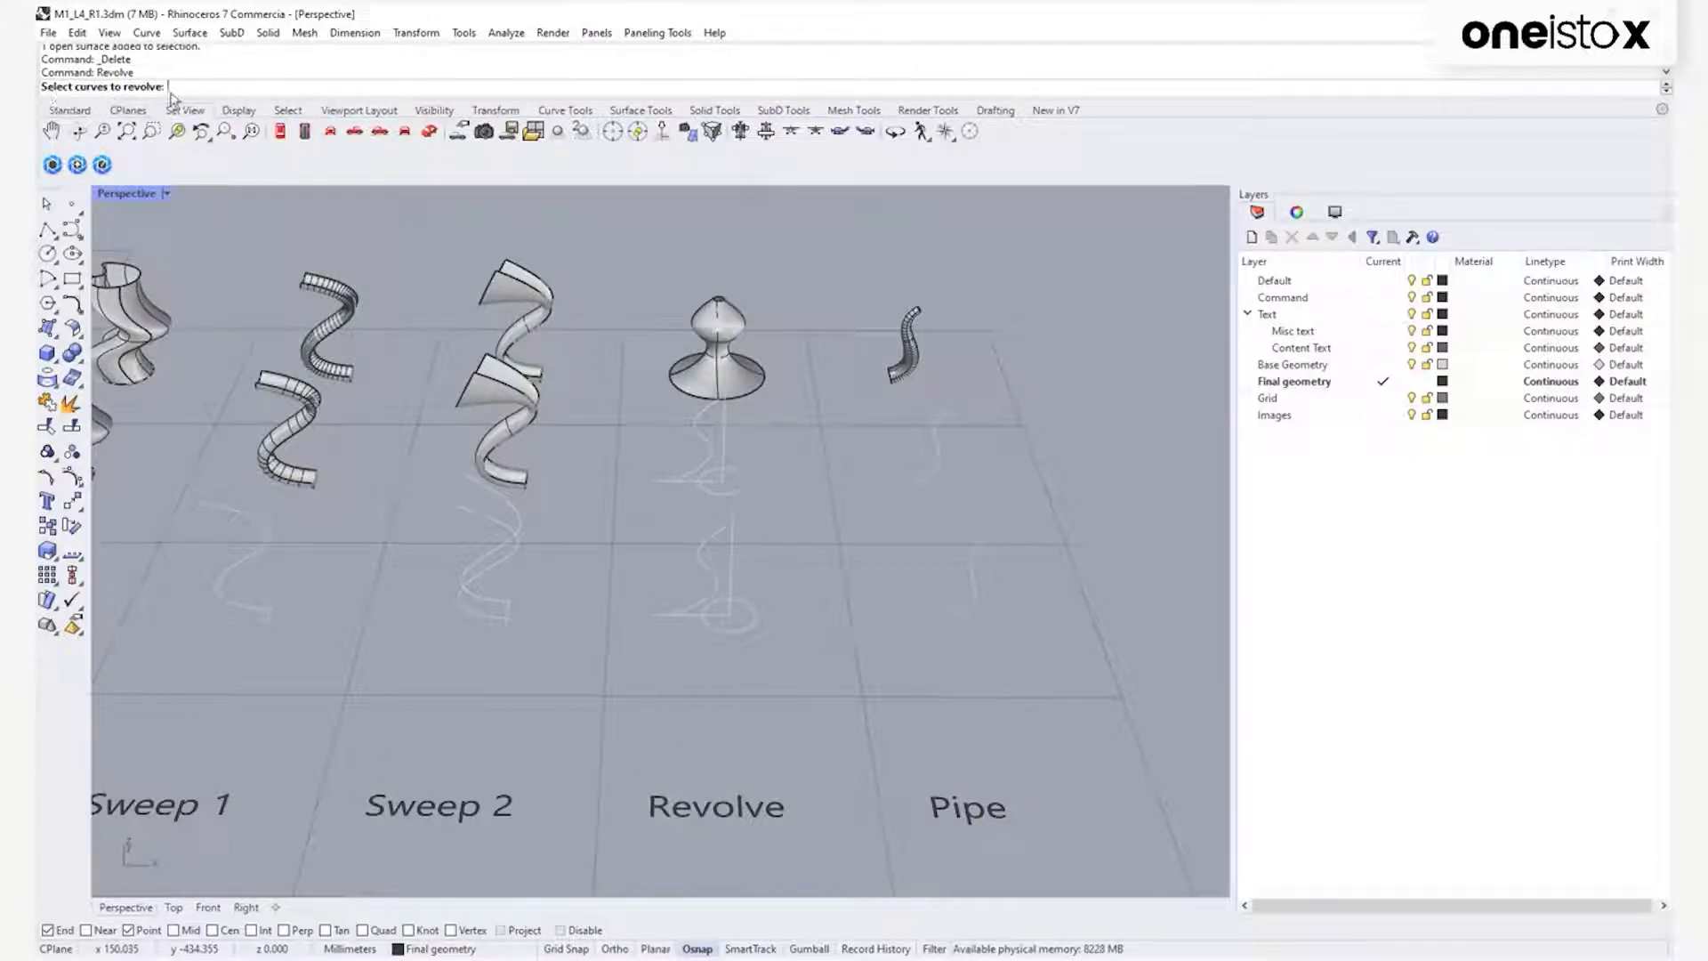
left_click(712, 456)
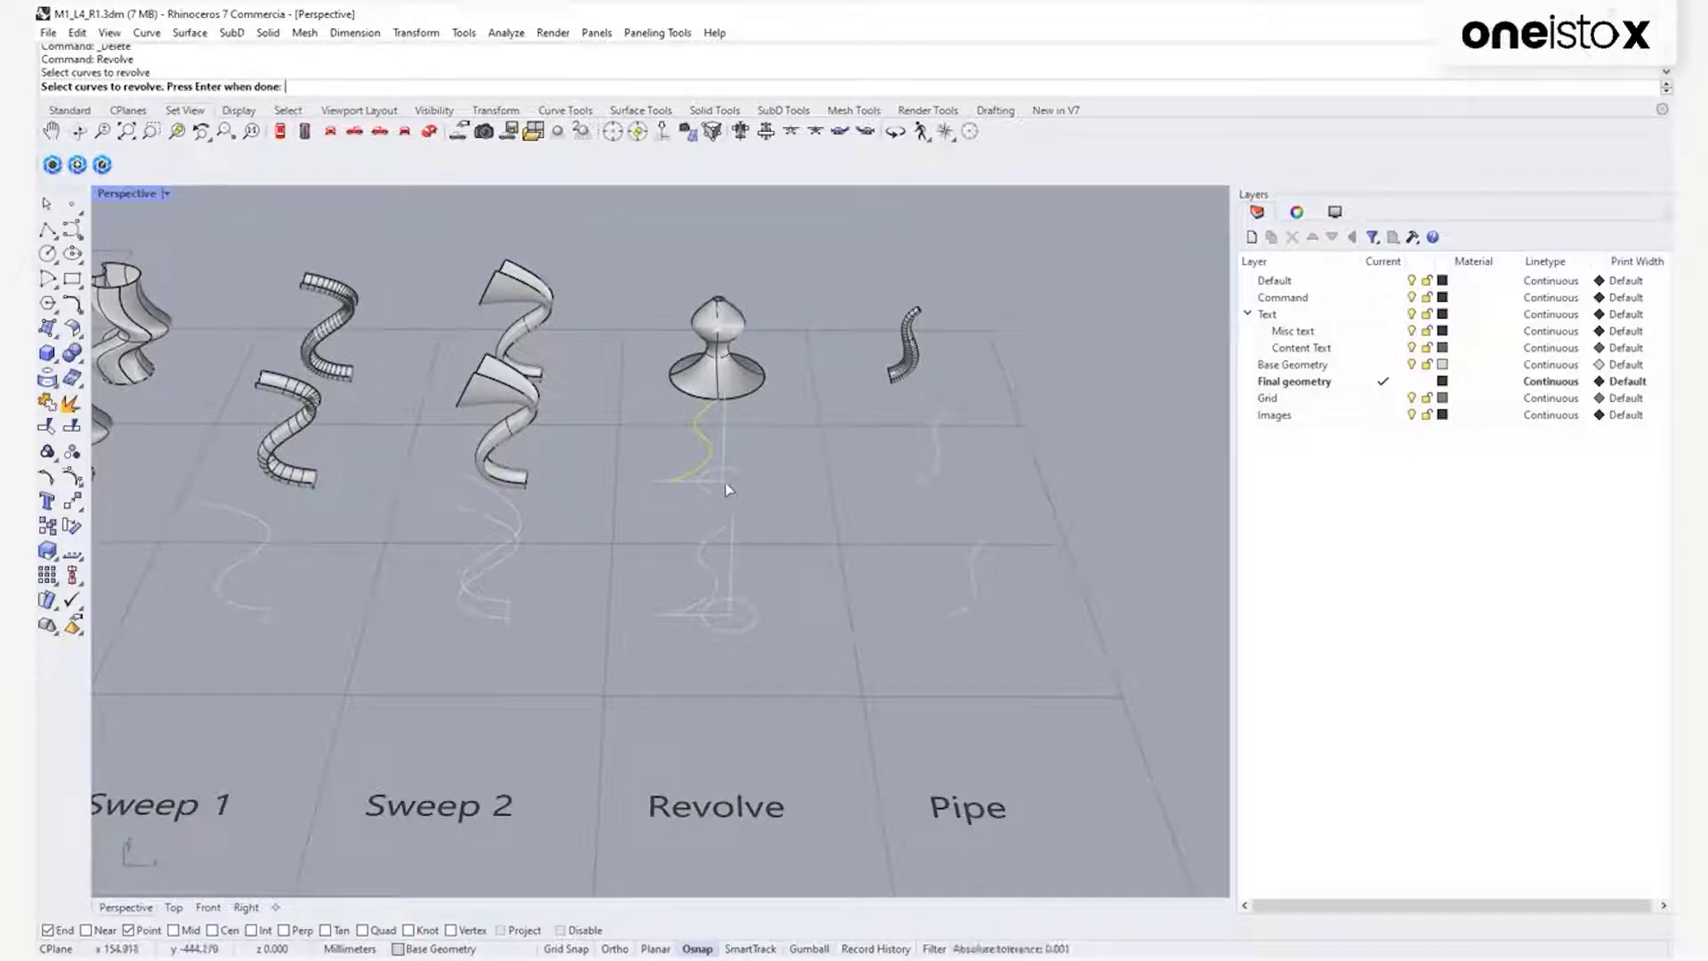
right_click_drag(770, 463, 770, 485)
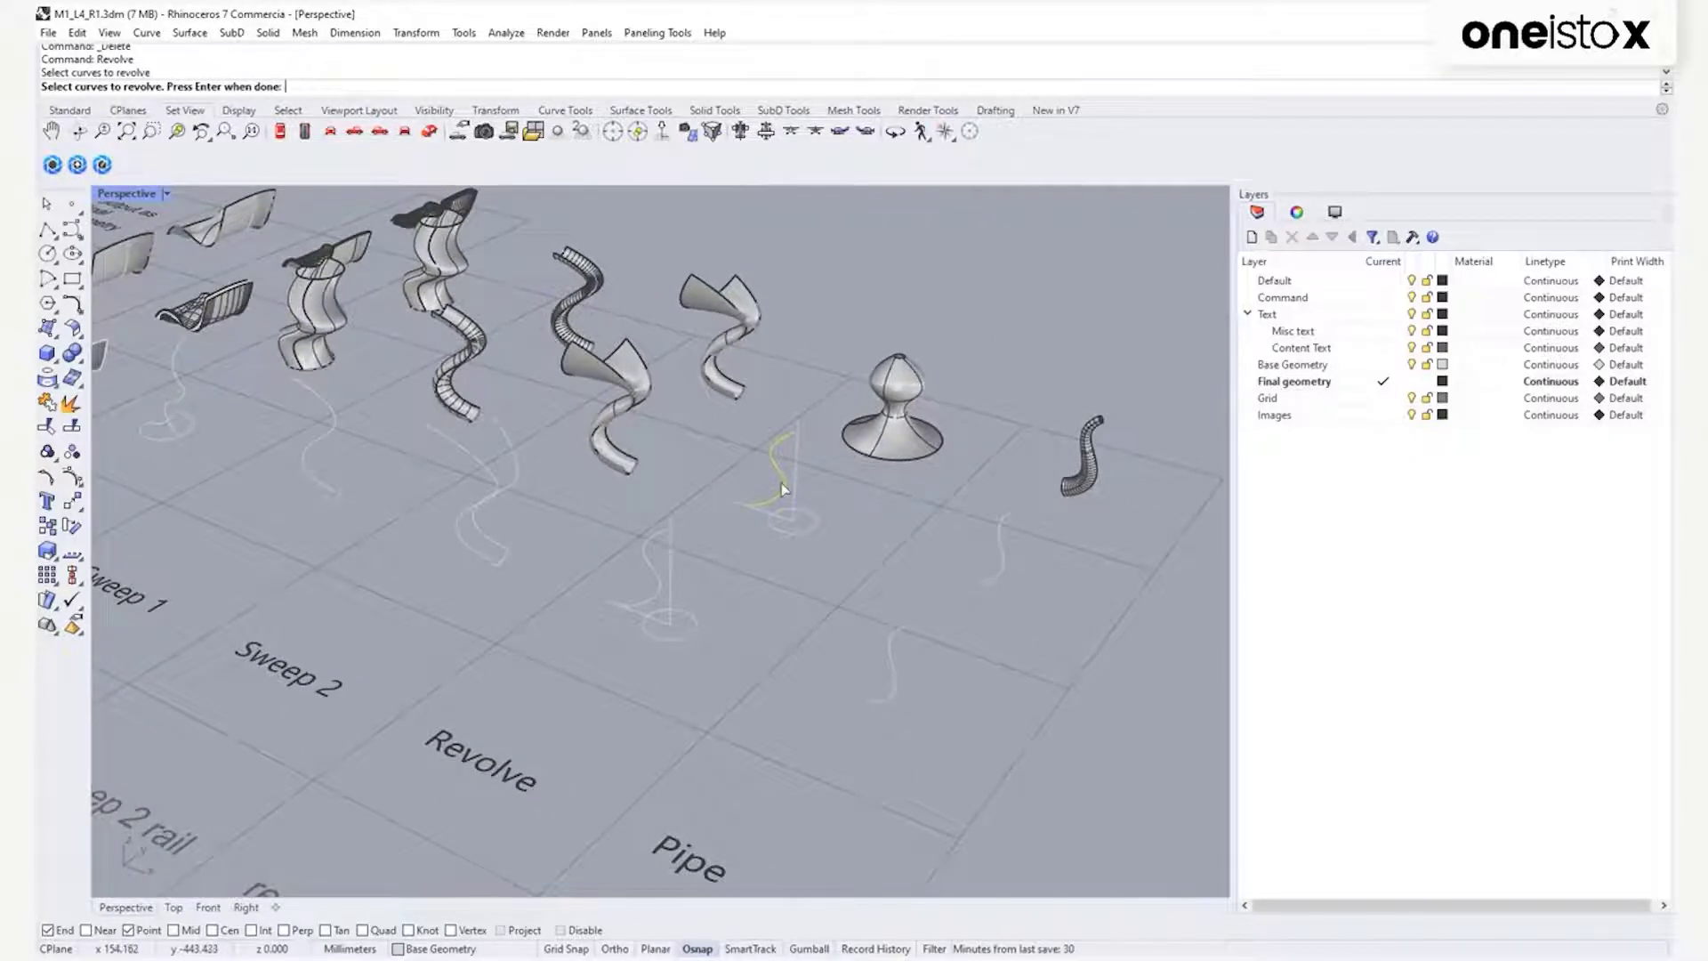
key("Return")
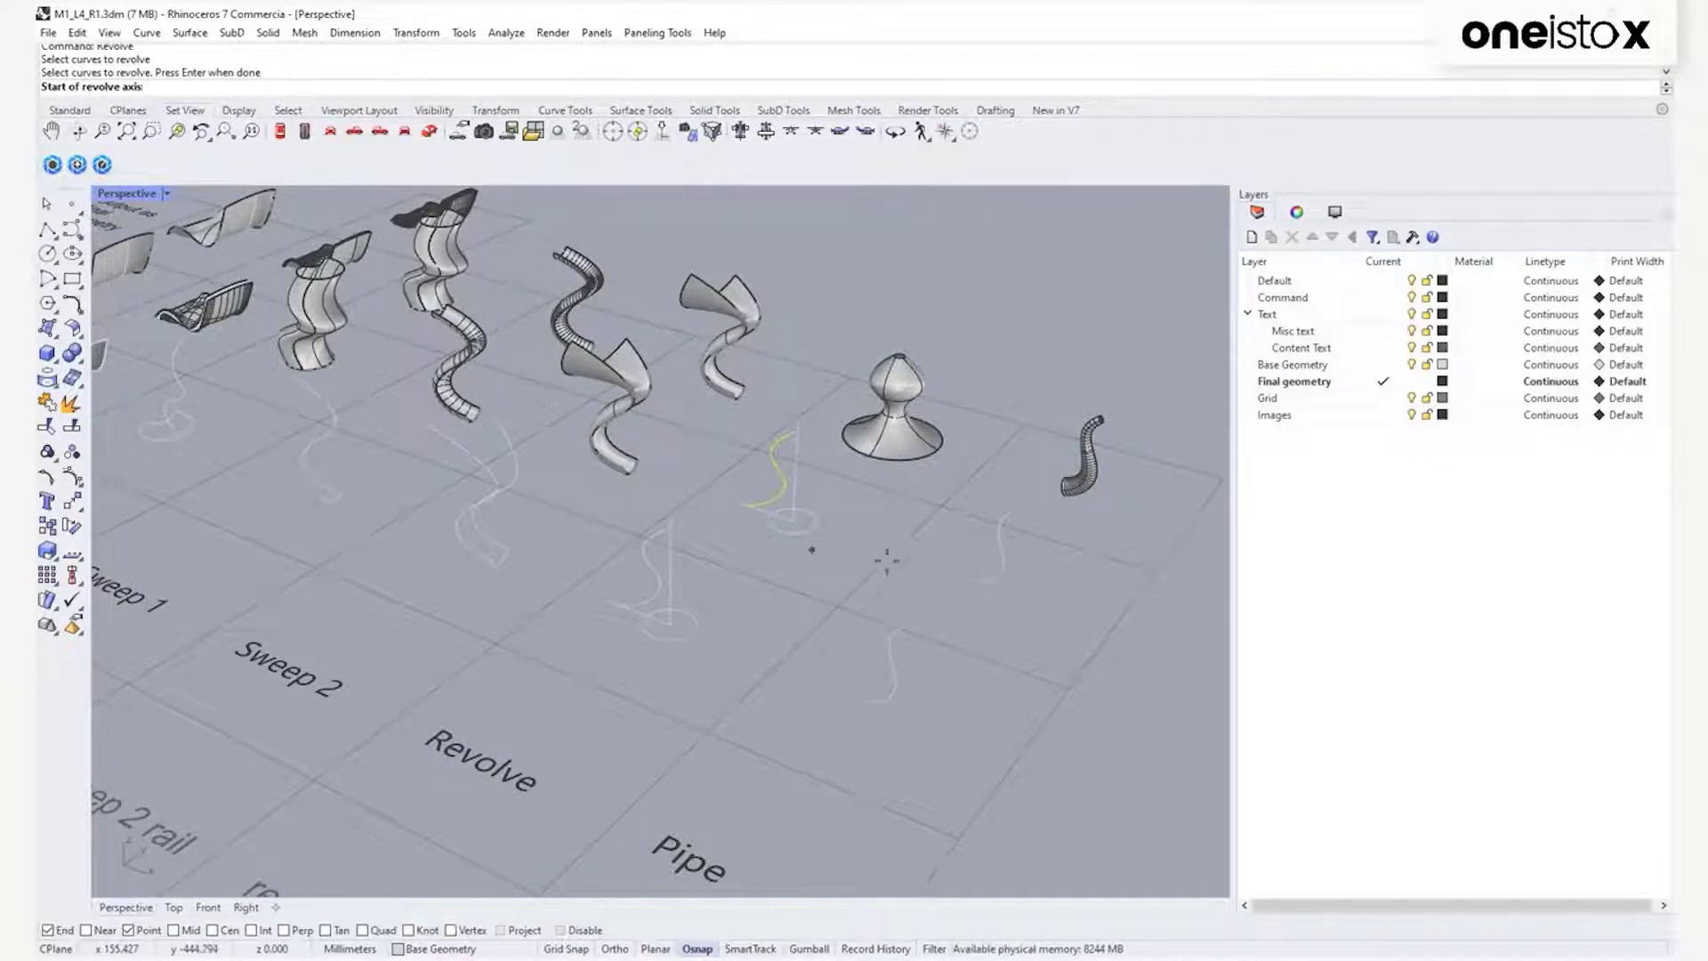
left_click(793, 520)
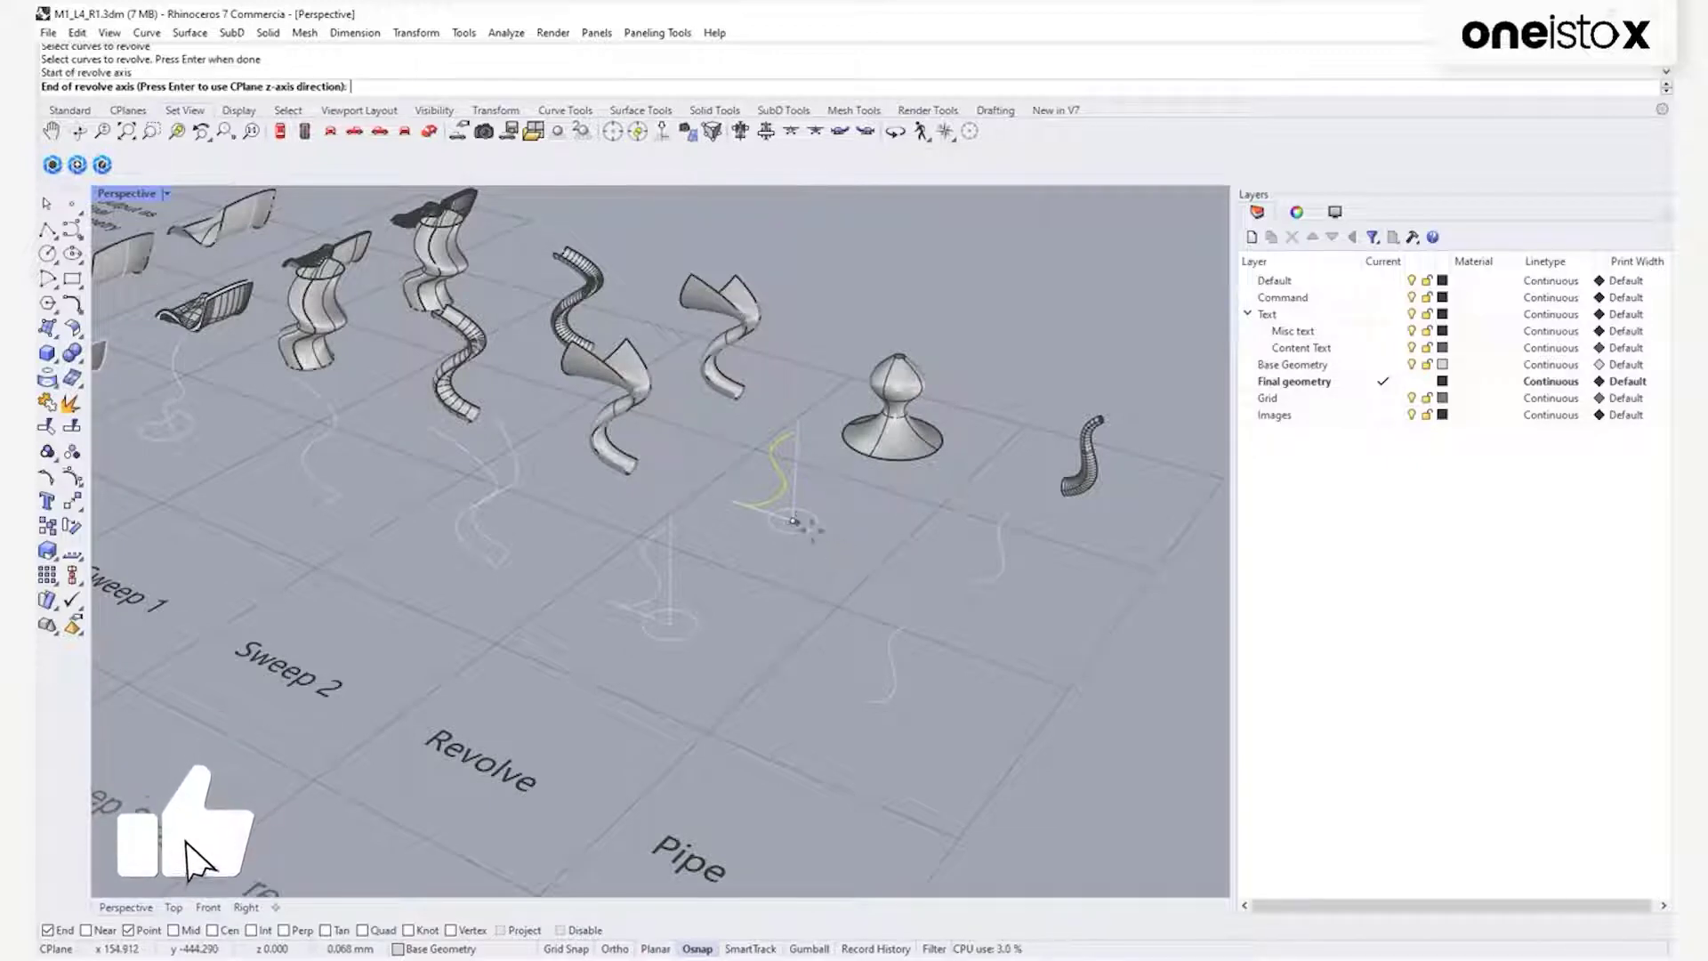
key("Return")
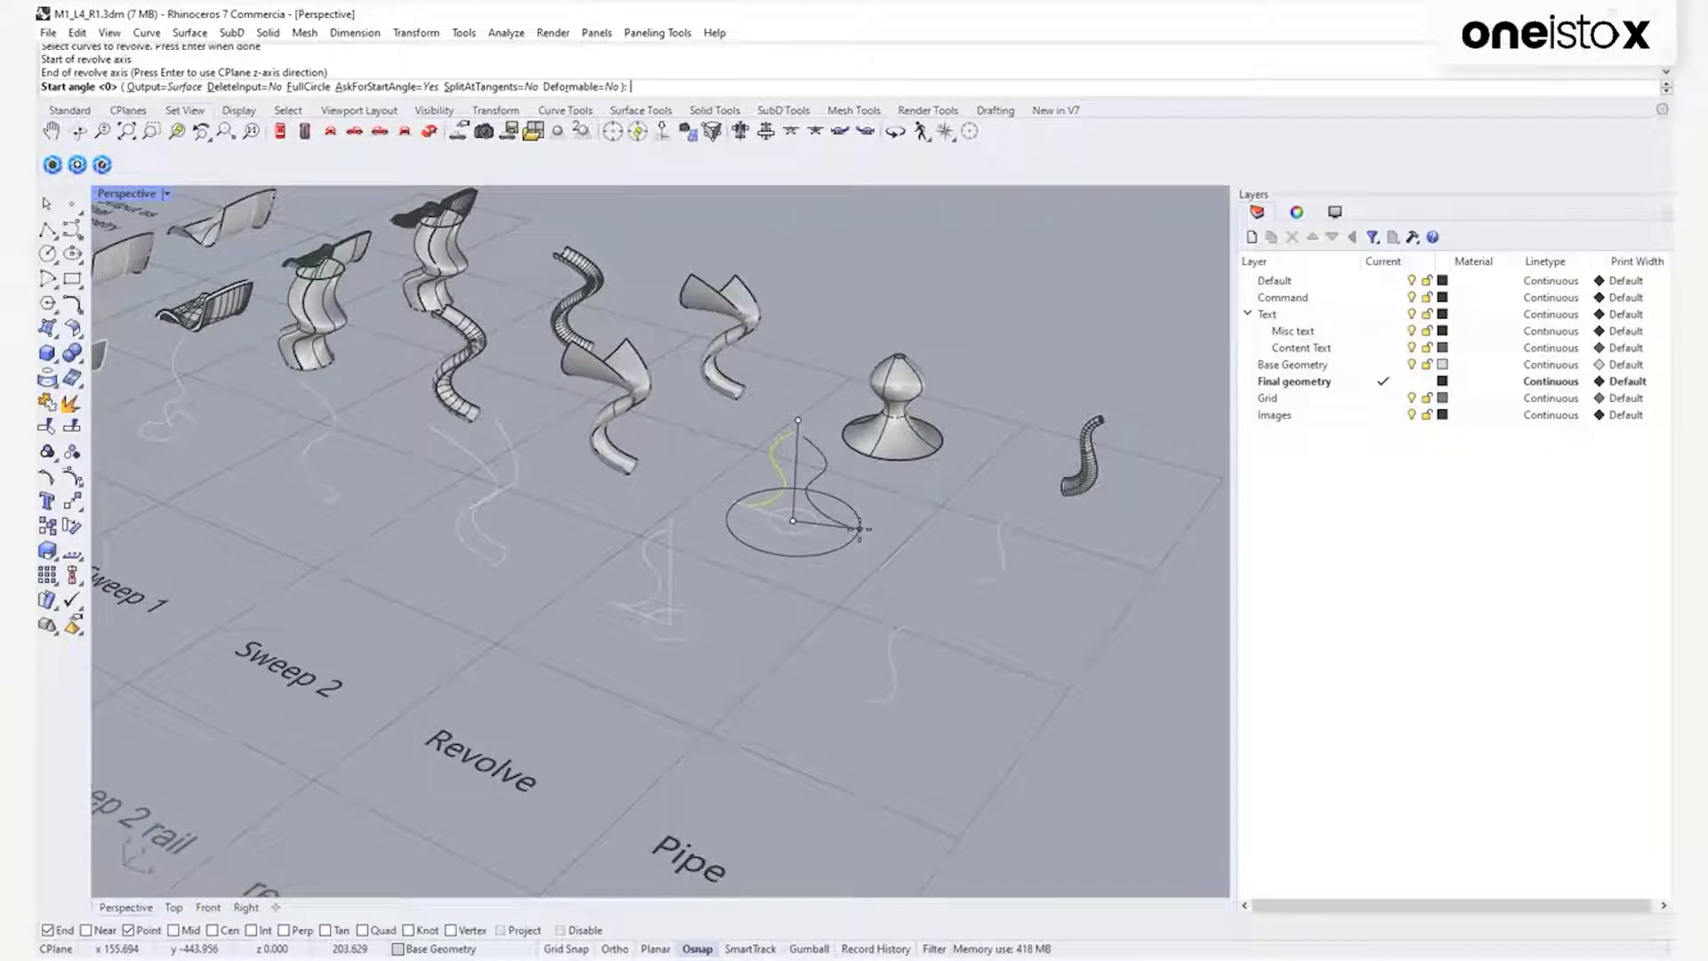
key("Return")
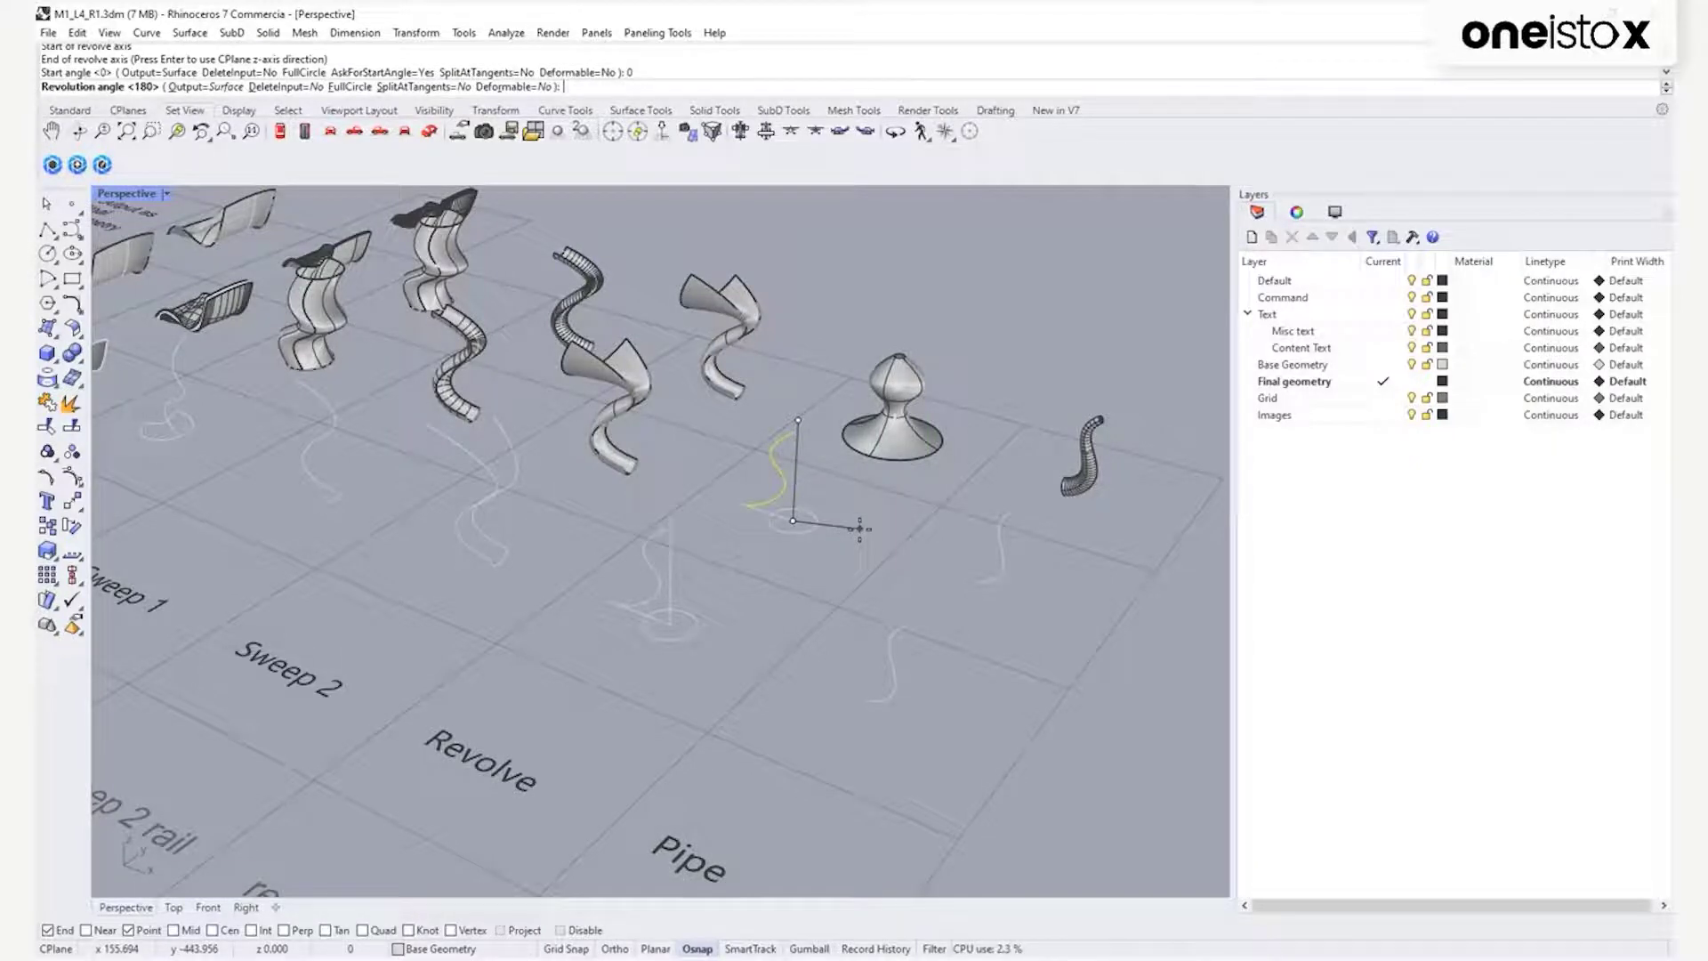
type("270")
key("Return")
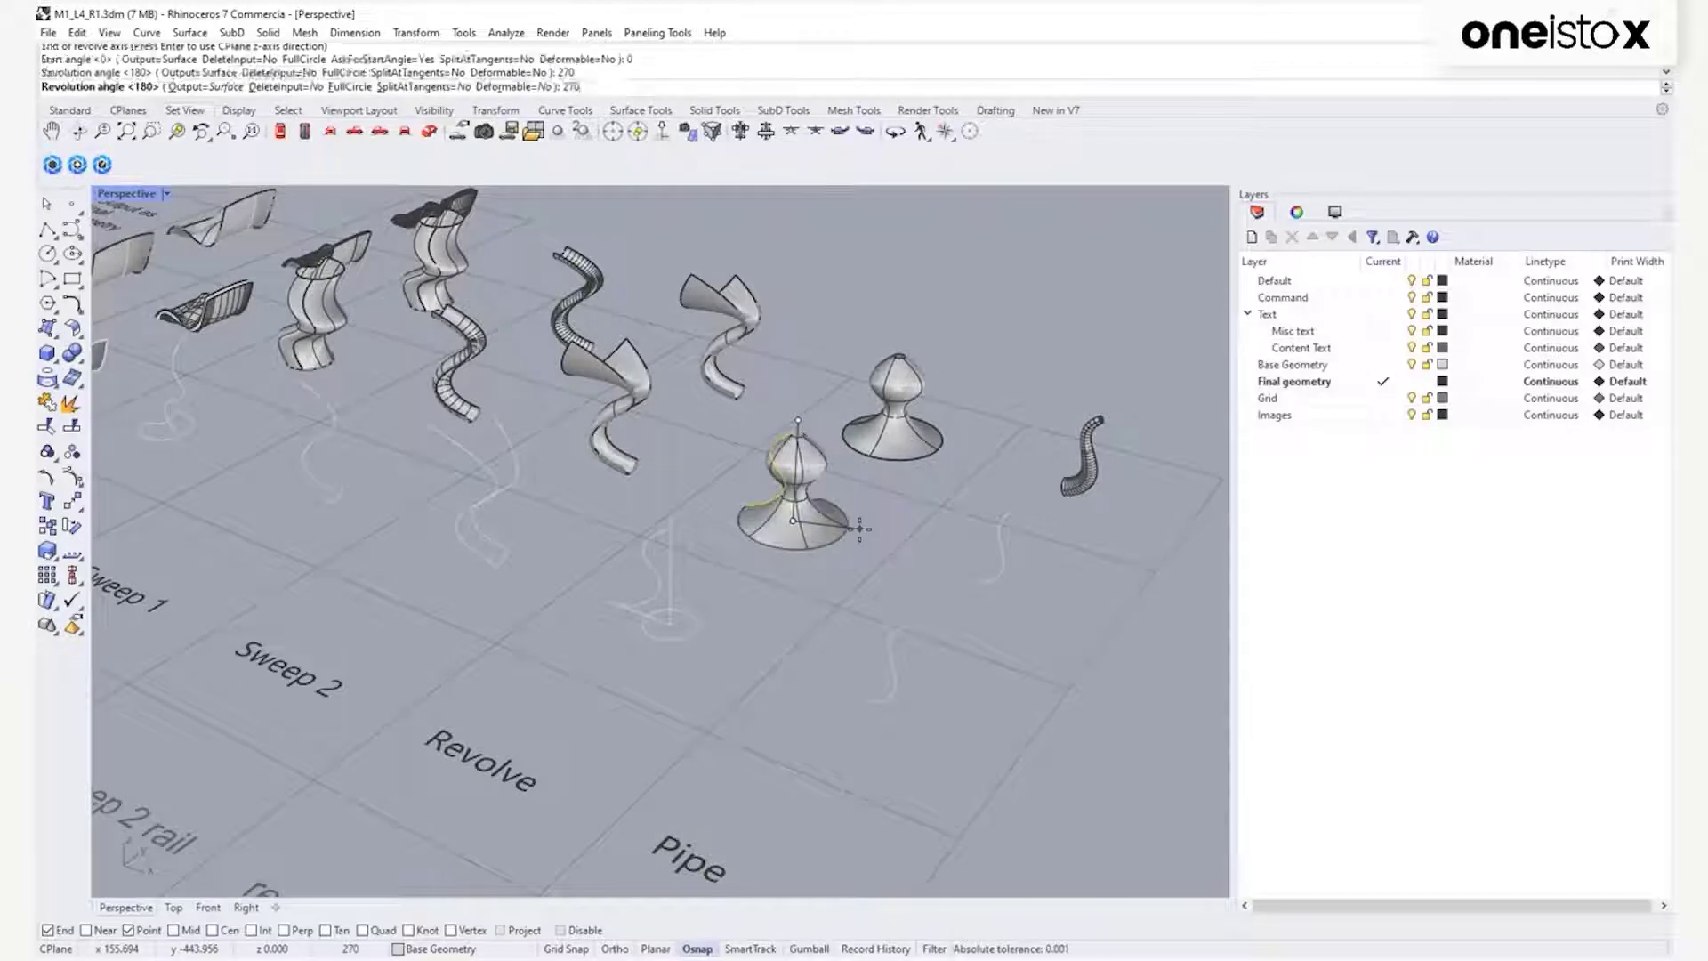
Inspect the partial revolve from several angles, highlight its profile curve and axis line, and compare it with the finished revolve in the output row.
right_click_drag(478, 390, 991, 408)
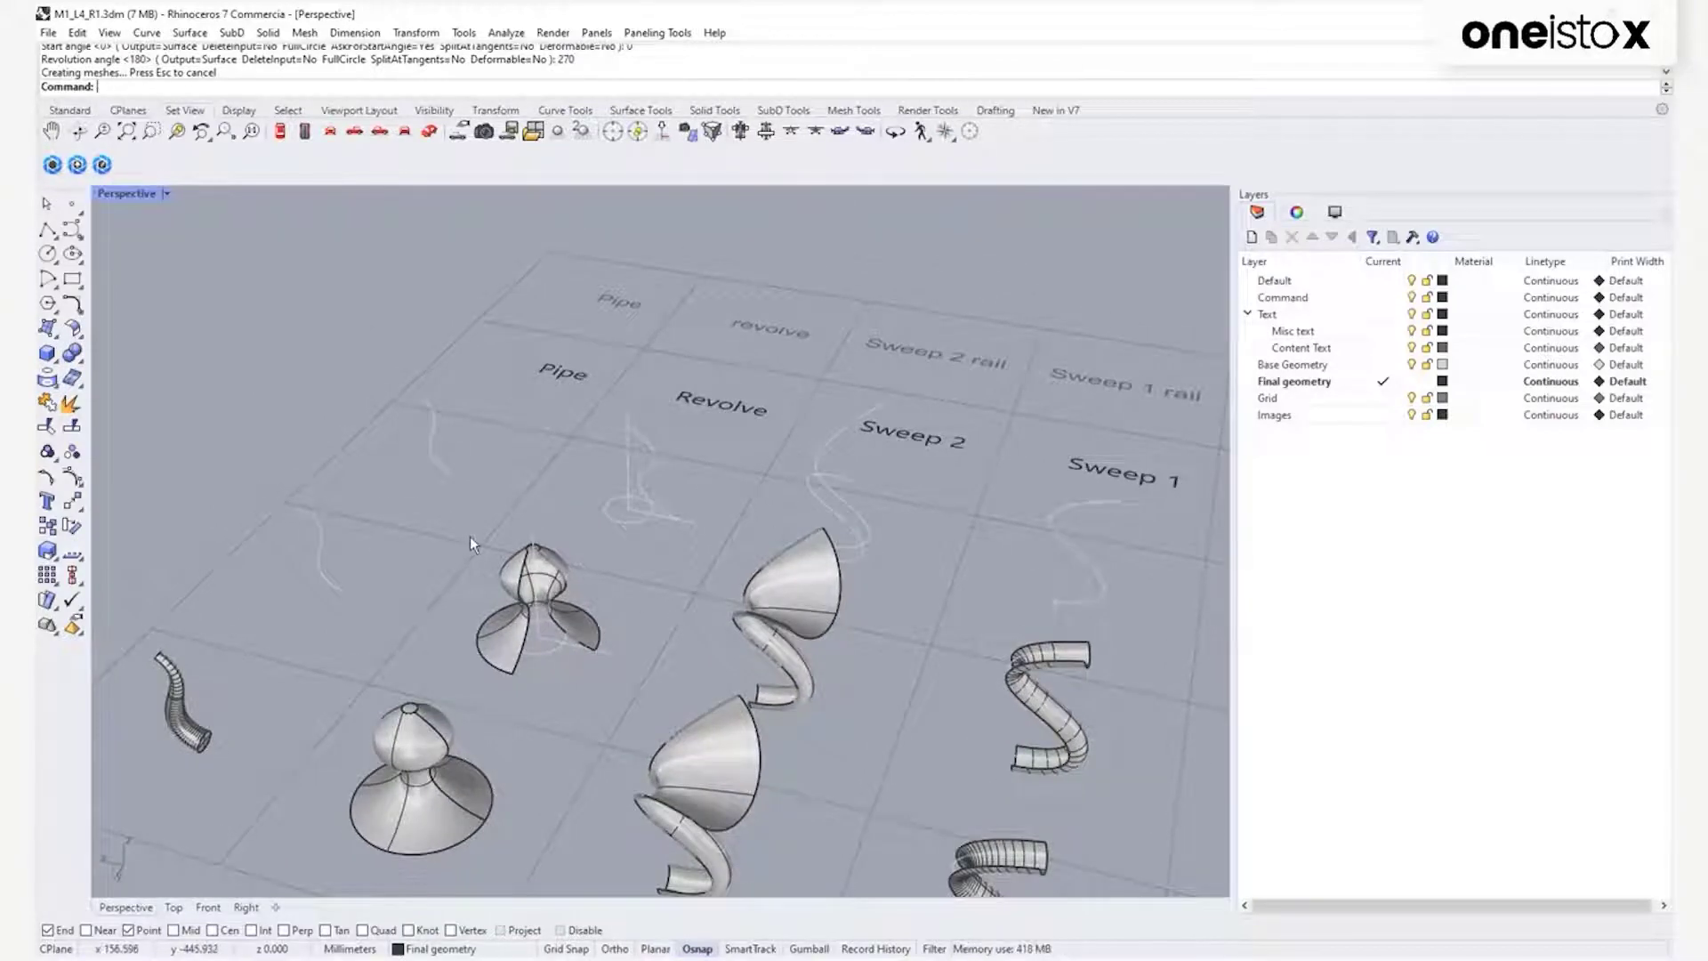
key("Return")
left_click_drag(440, 514, 626, 697)
right_click_drag(595, 612, 783, 602)
left_click(783, 601)
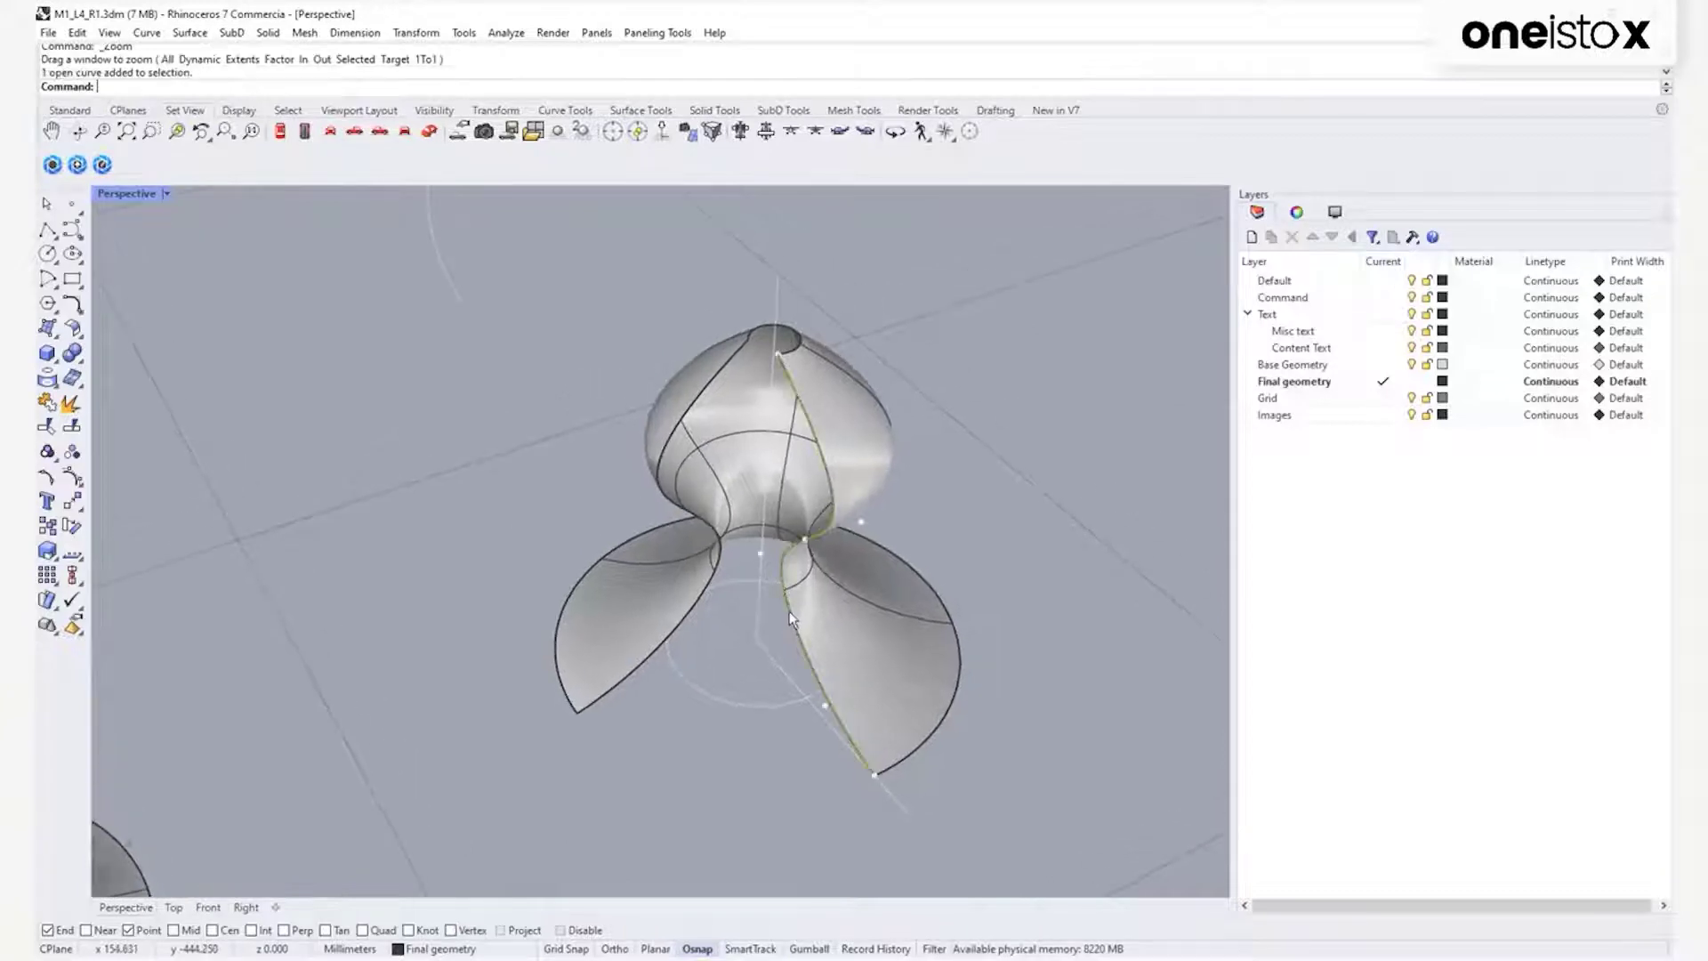
left_click(764, 628)
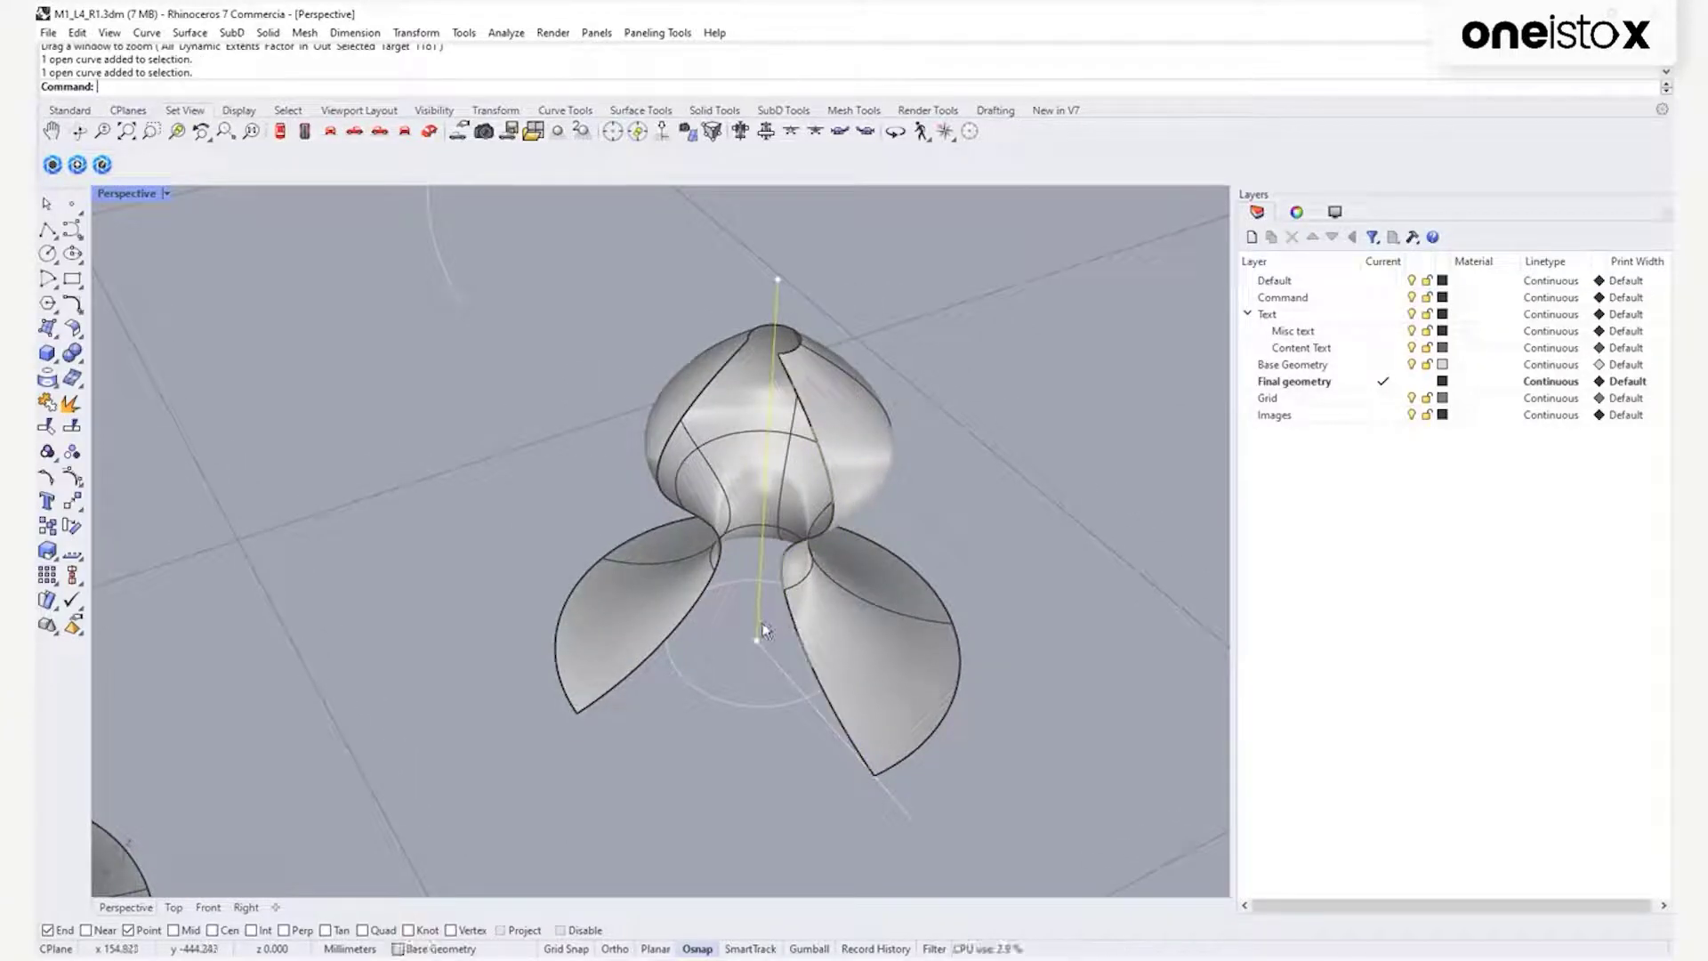
key("Escape")
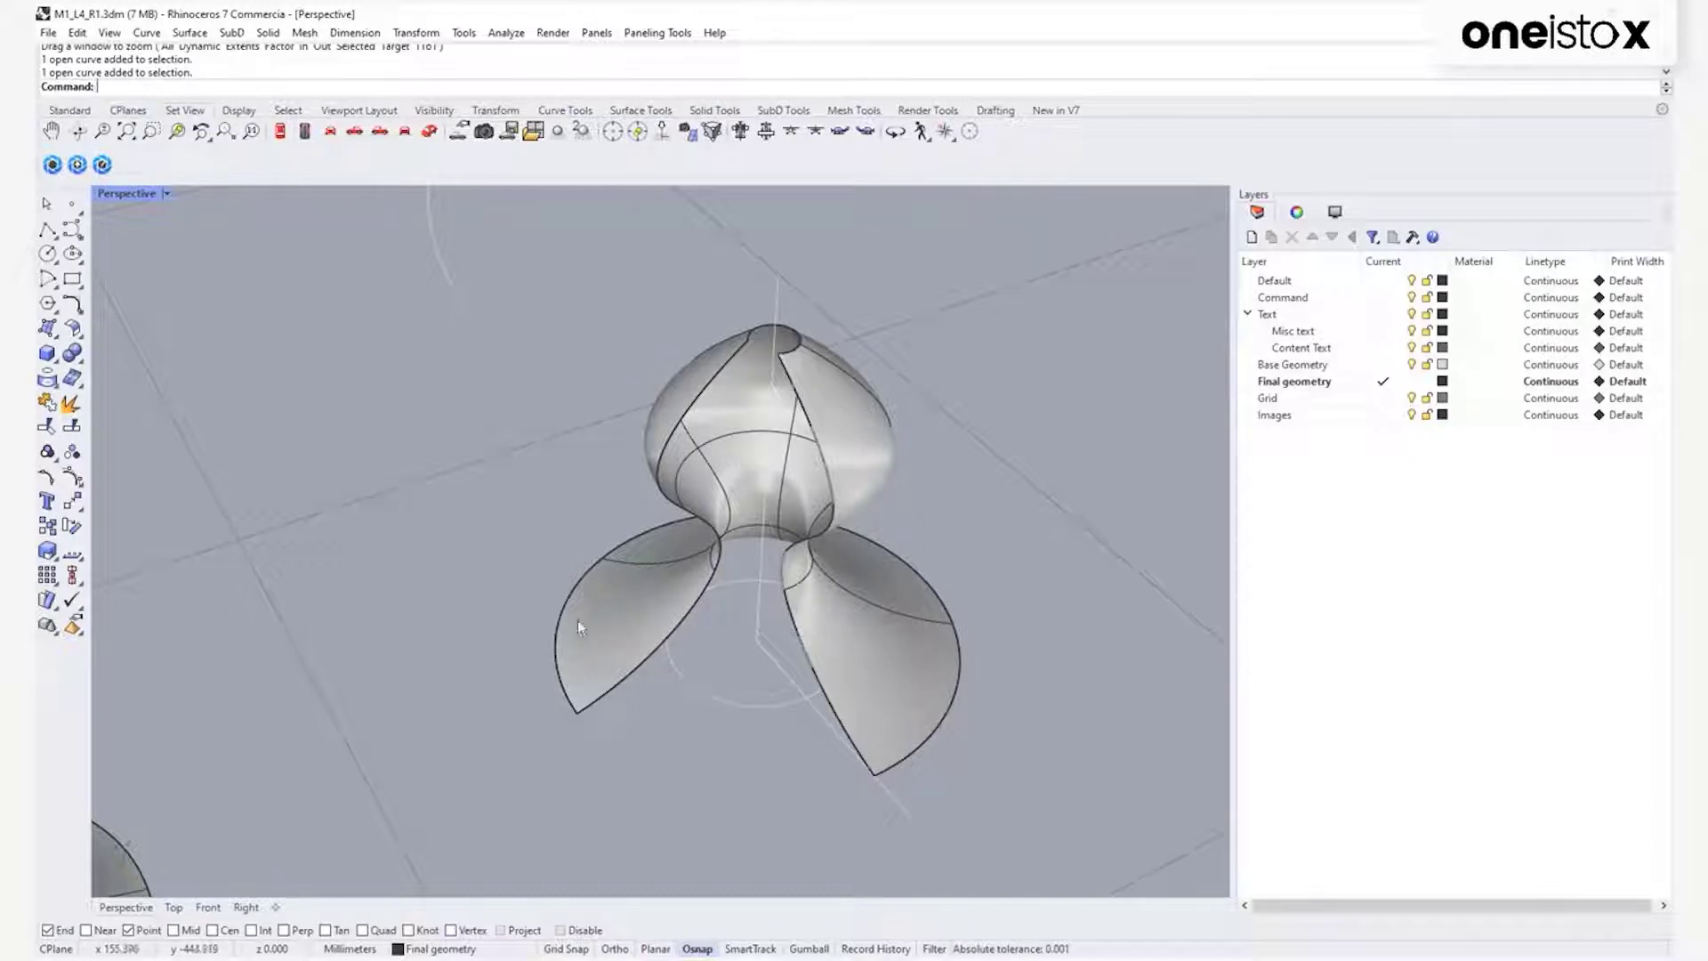
right_click_drag(719, 673, 531, 563)
right_click_drag(667, 571, 587, 522)
scroll(678, 595, "down", 5)
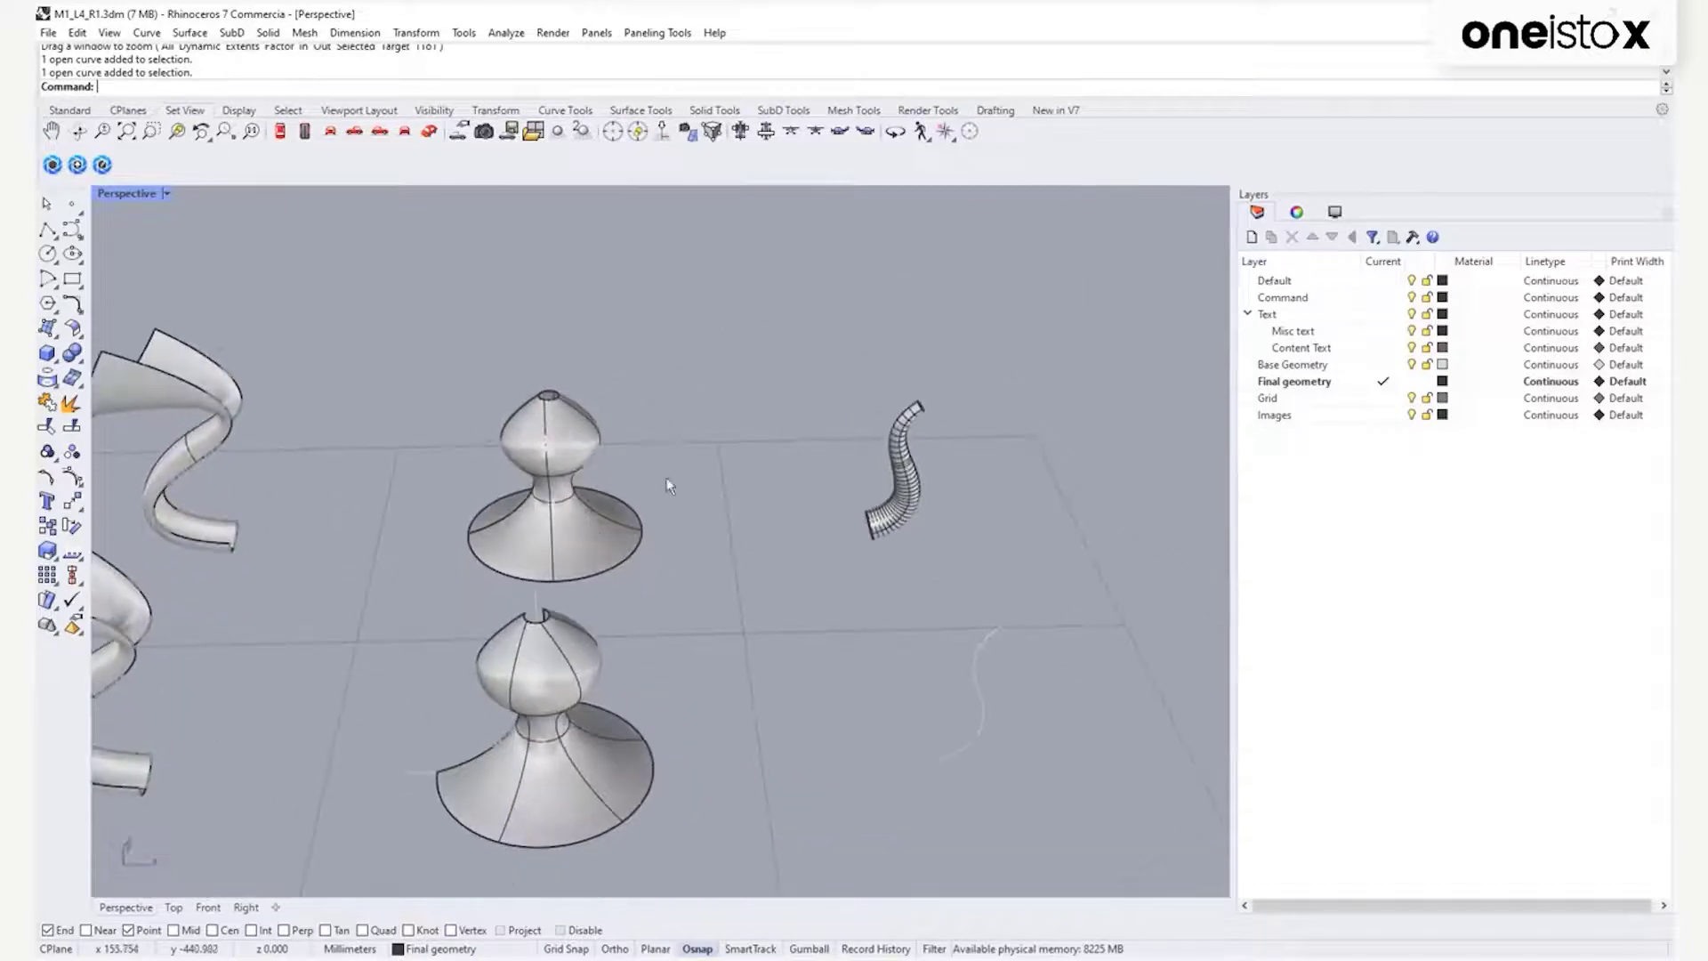
scroll(669, 485, "down", 5)
right_click_drag(670, 484, 714, 540)
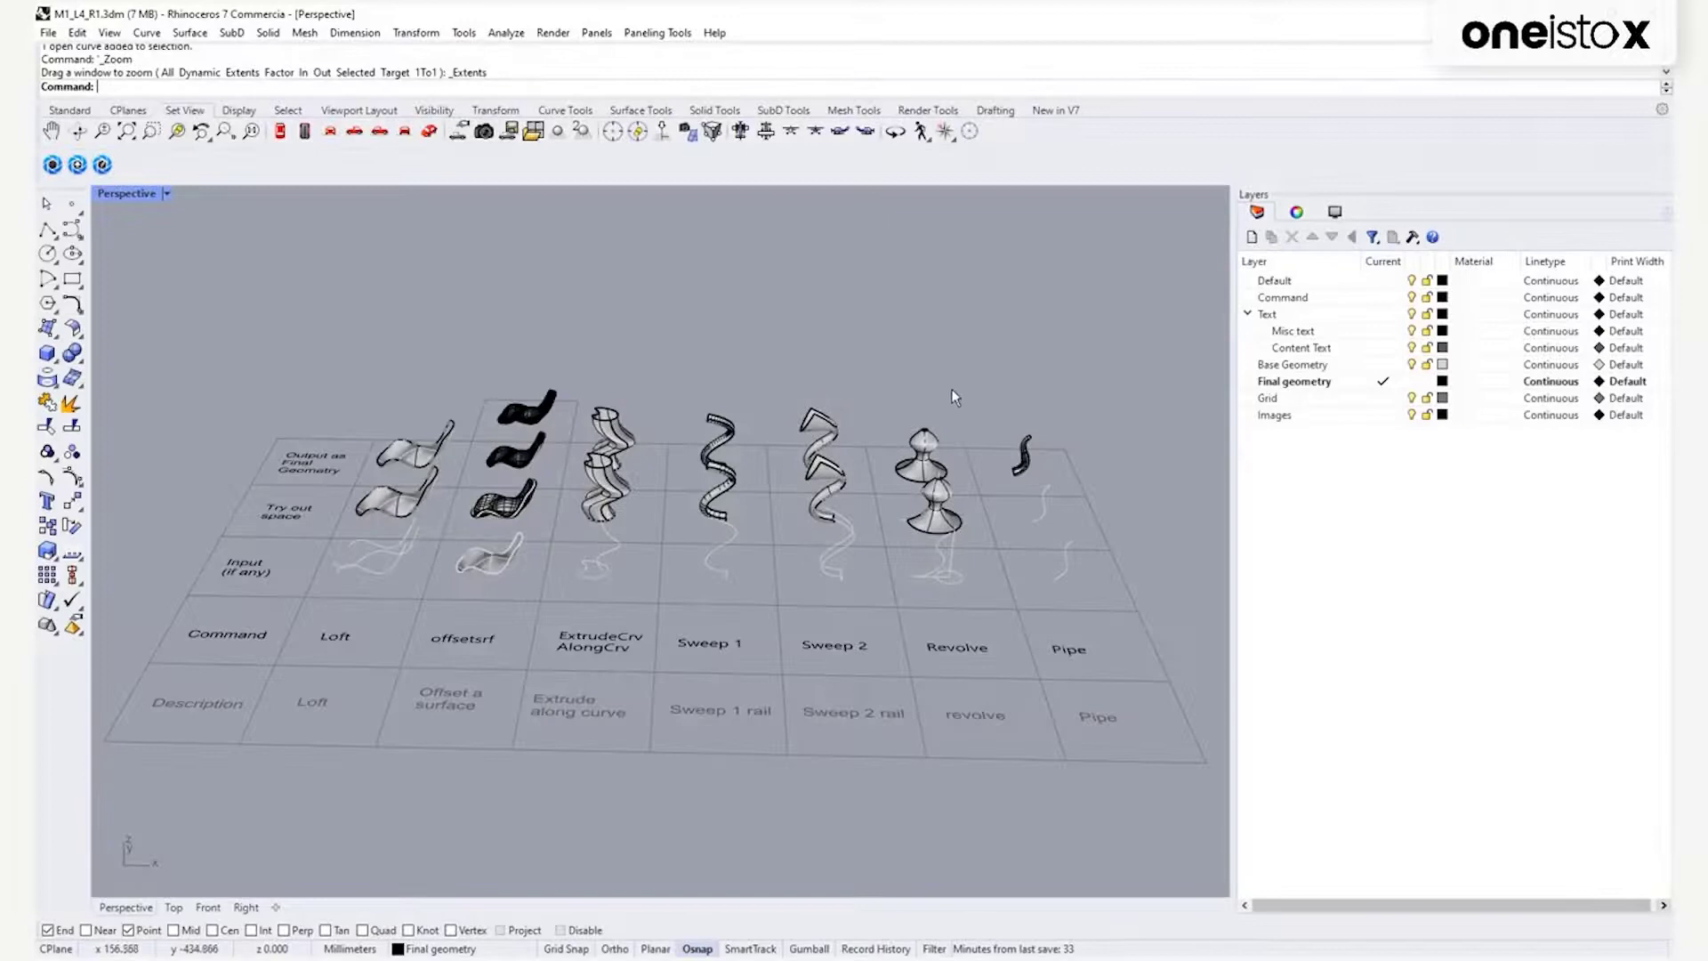
Pipe the Pipe column's try-out curve with flat caps, from about 0.084 mm radius at its upper end to a larger radius at its lower end.
left_click_drag(945, 384, 1167, 681)
type("Z")
key("Return")
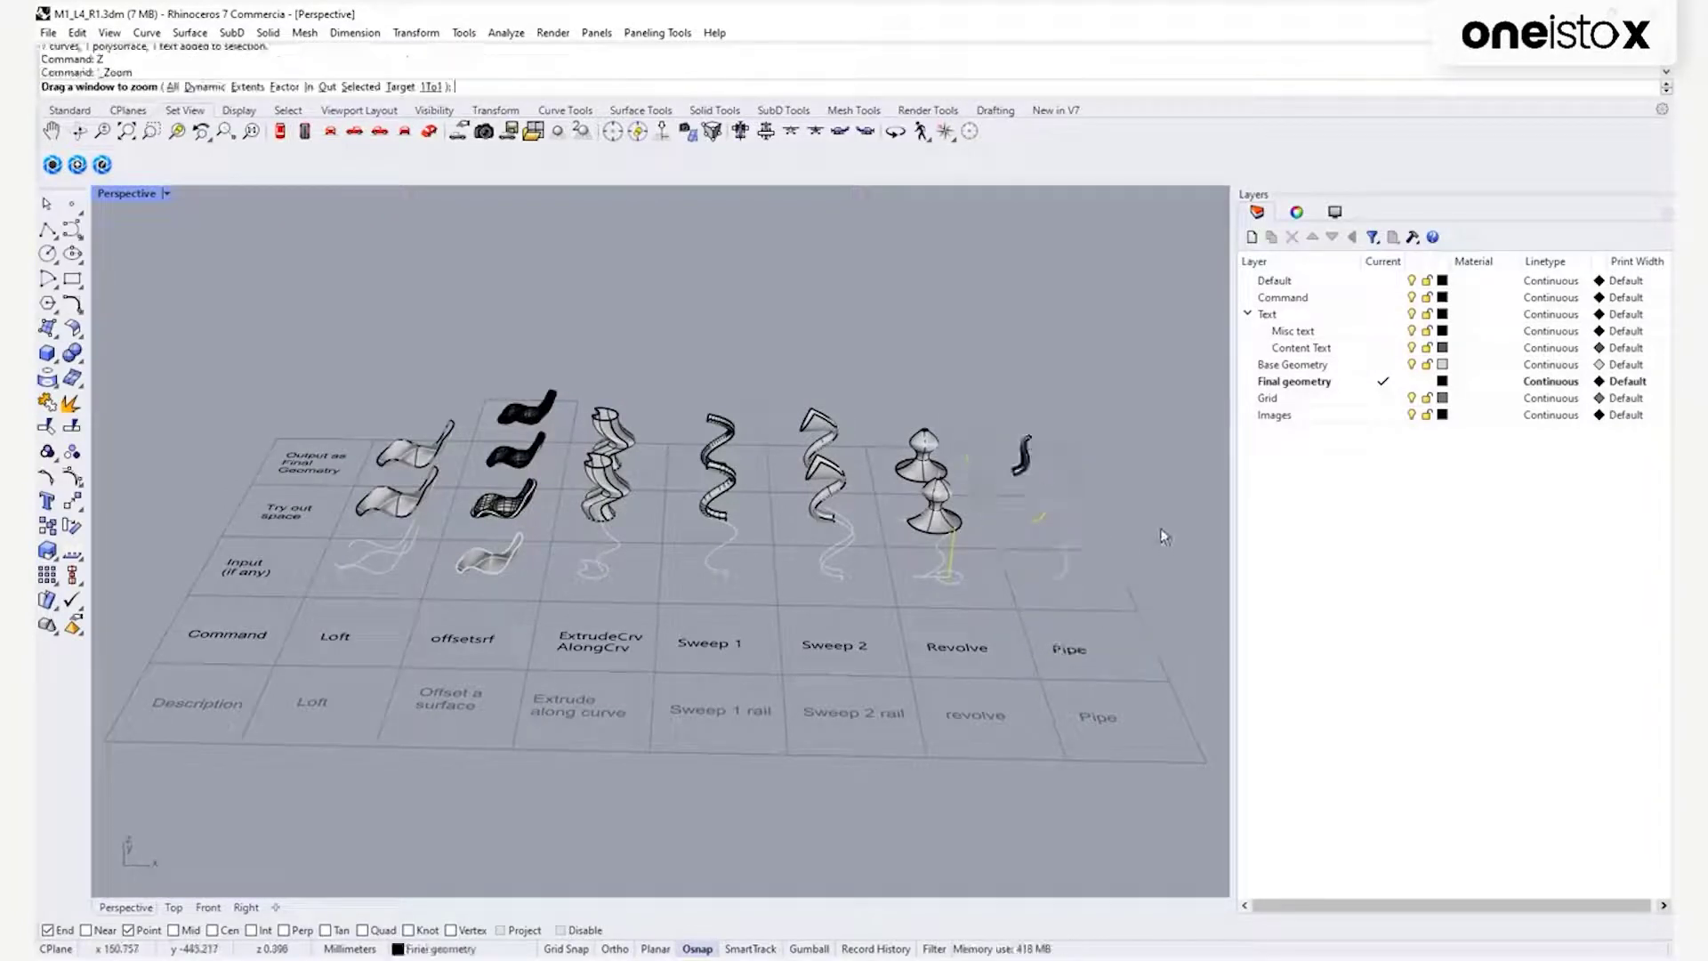
left_click_drag(1192, 683, 1190, 680)
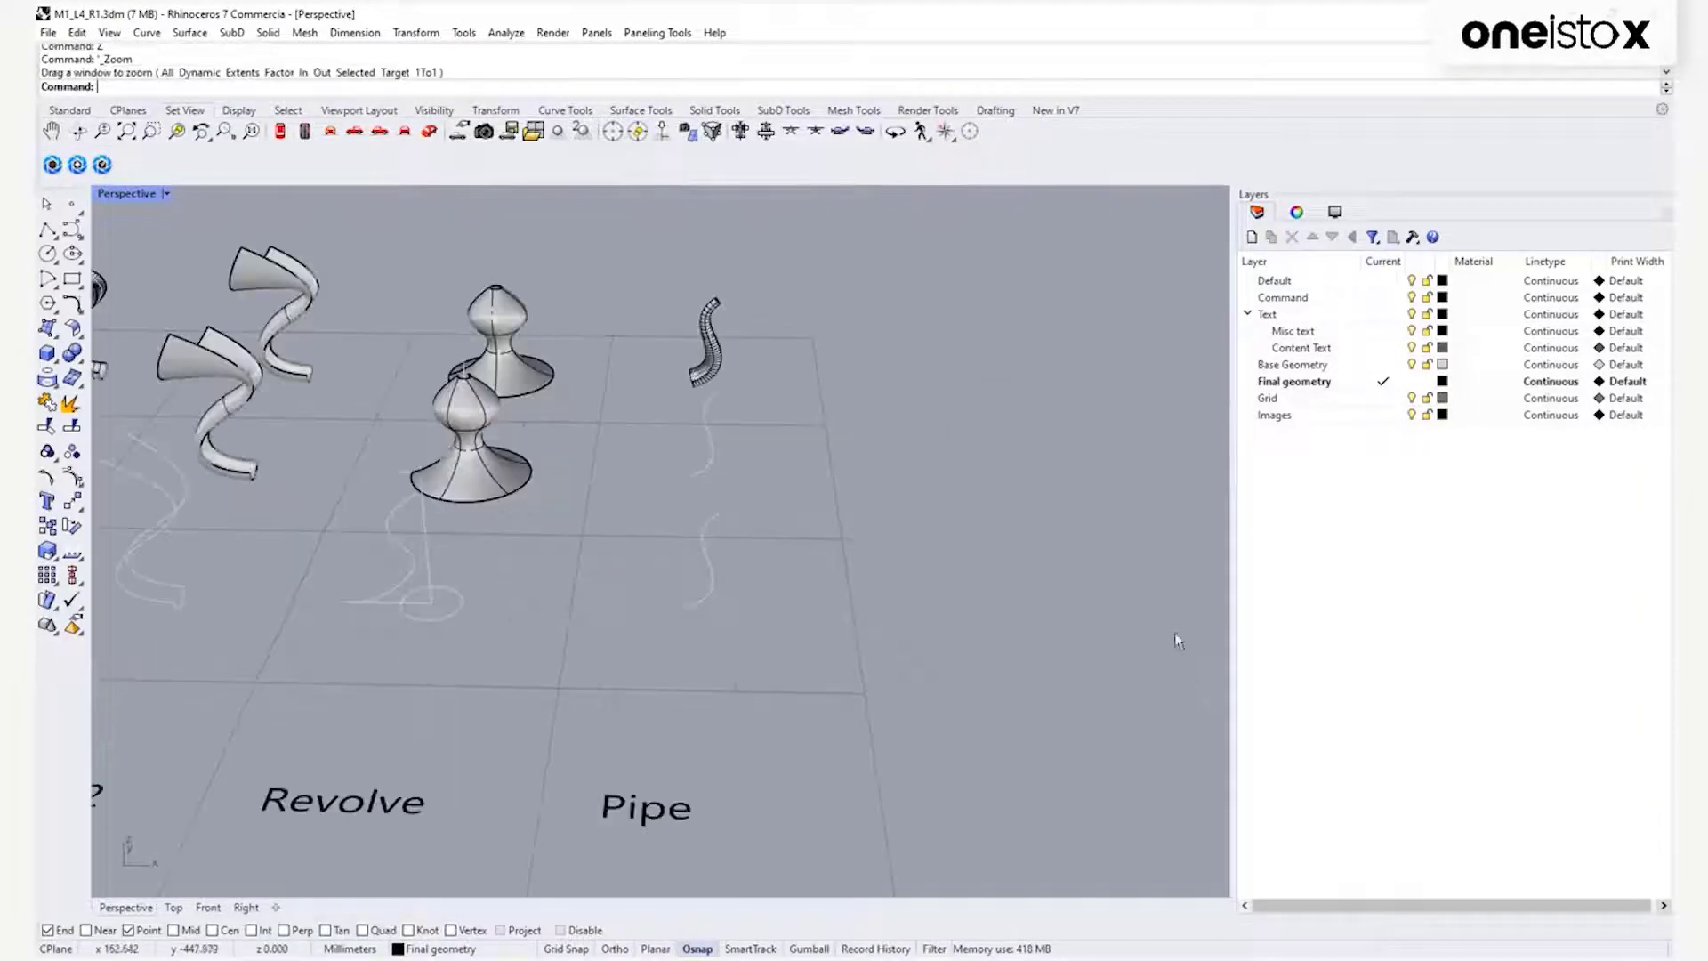
right_click_drag(855, 499, 827, 466)
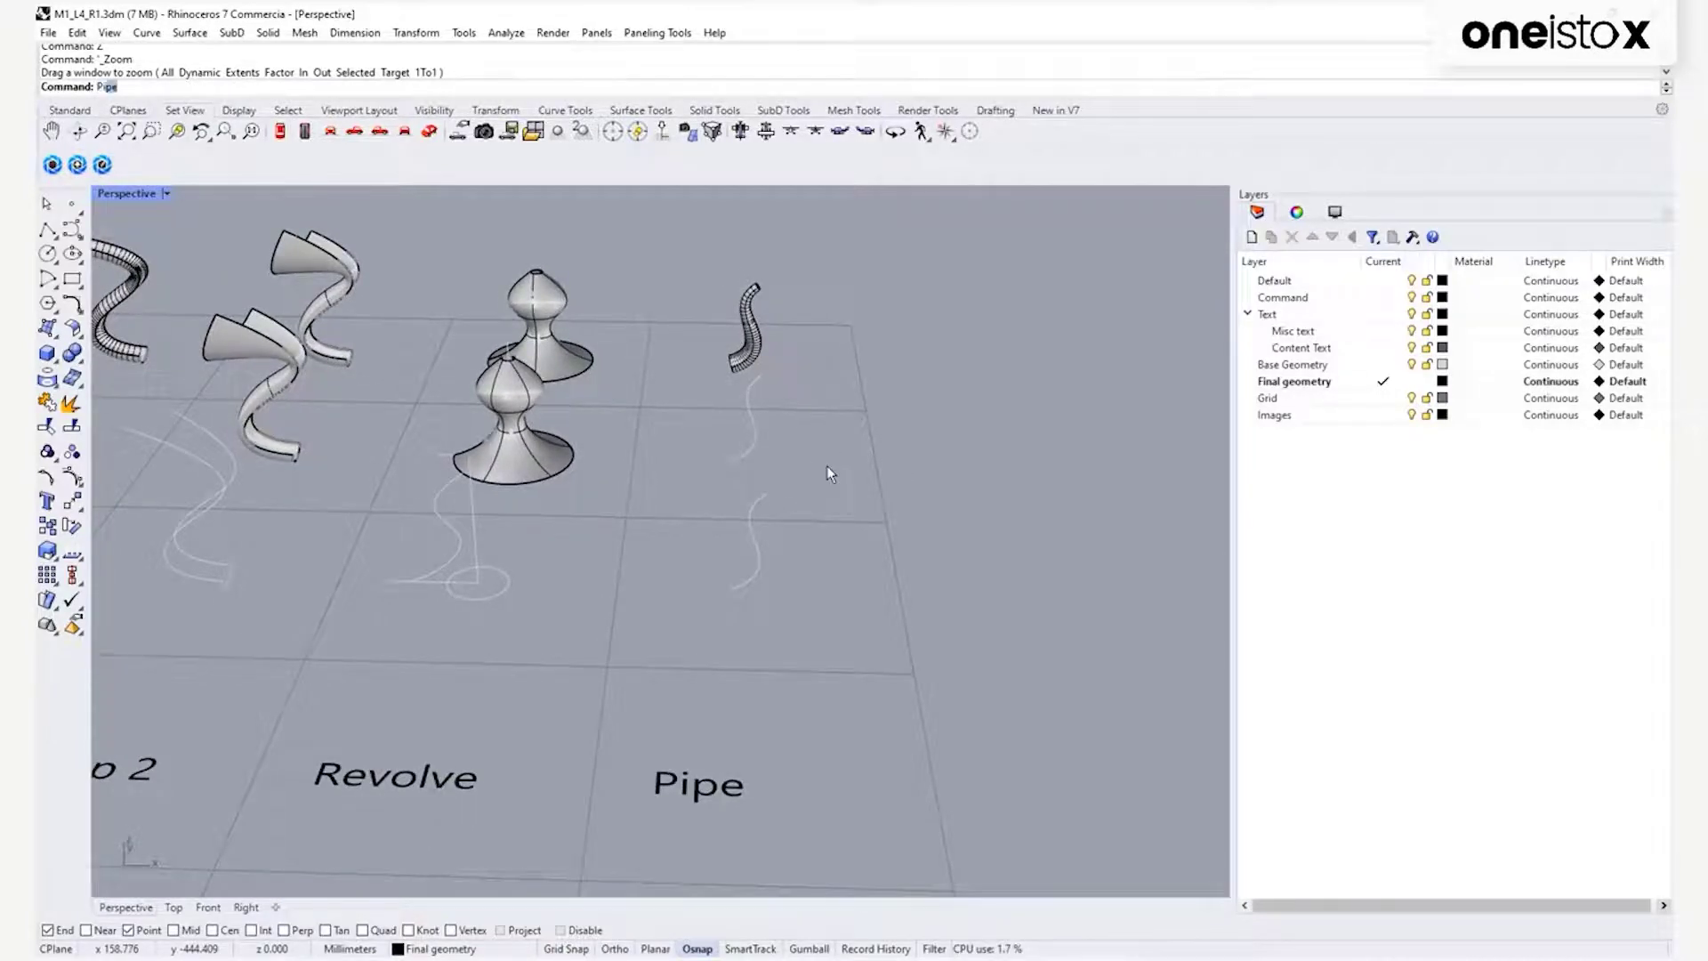
key("Return")
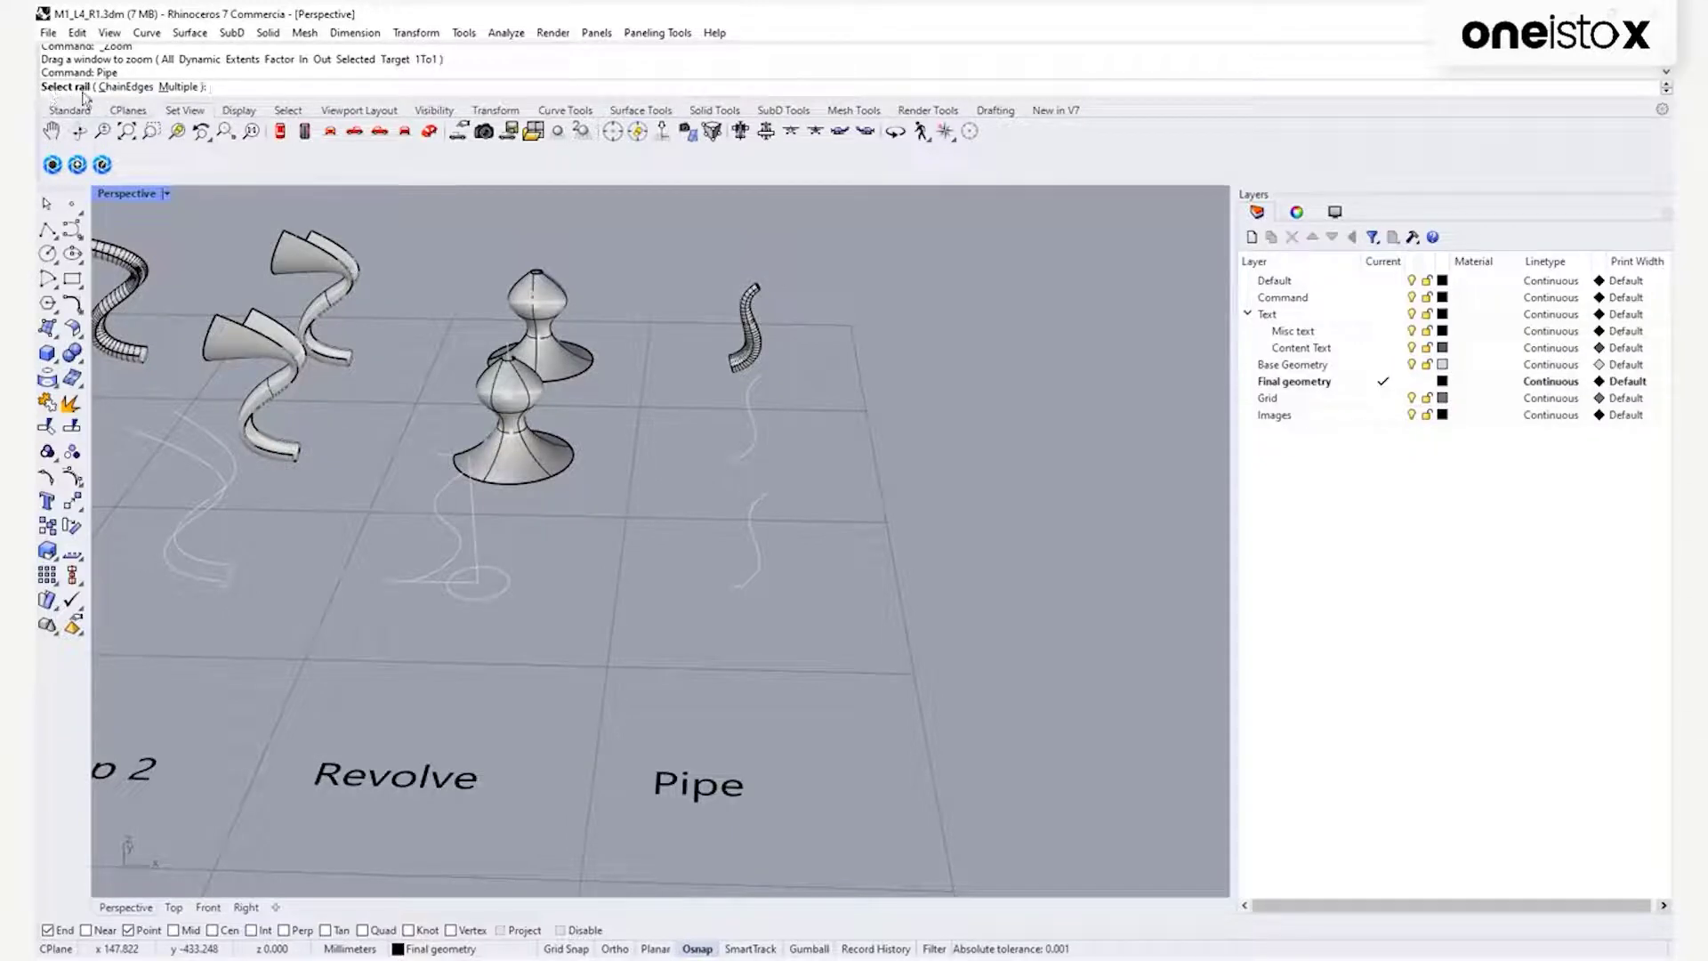
left_click(758, 435)
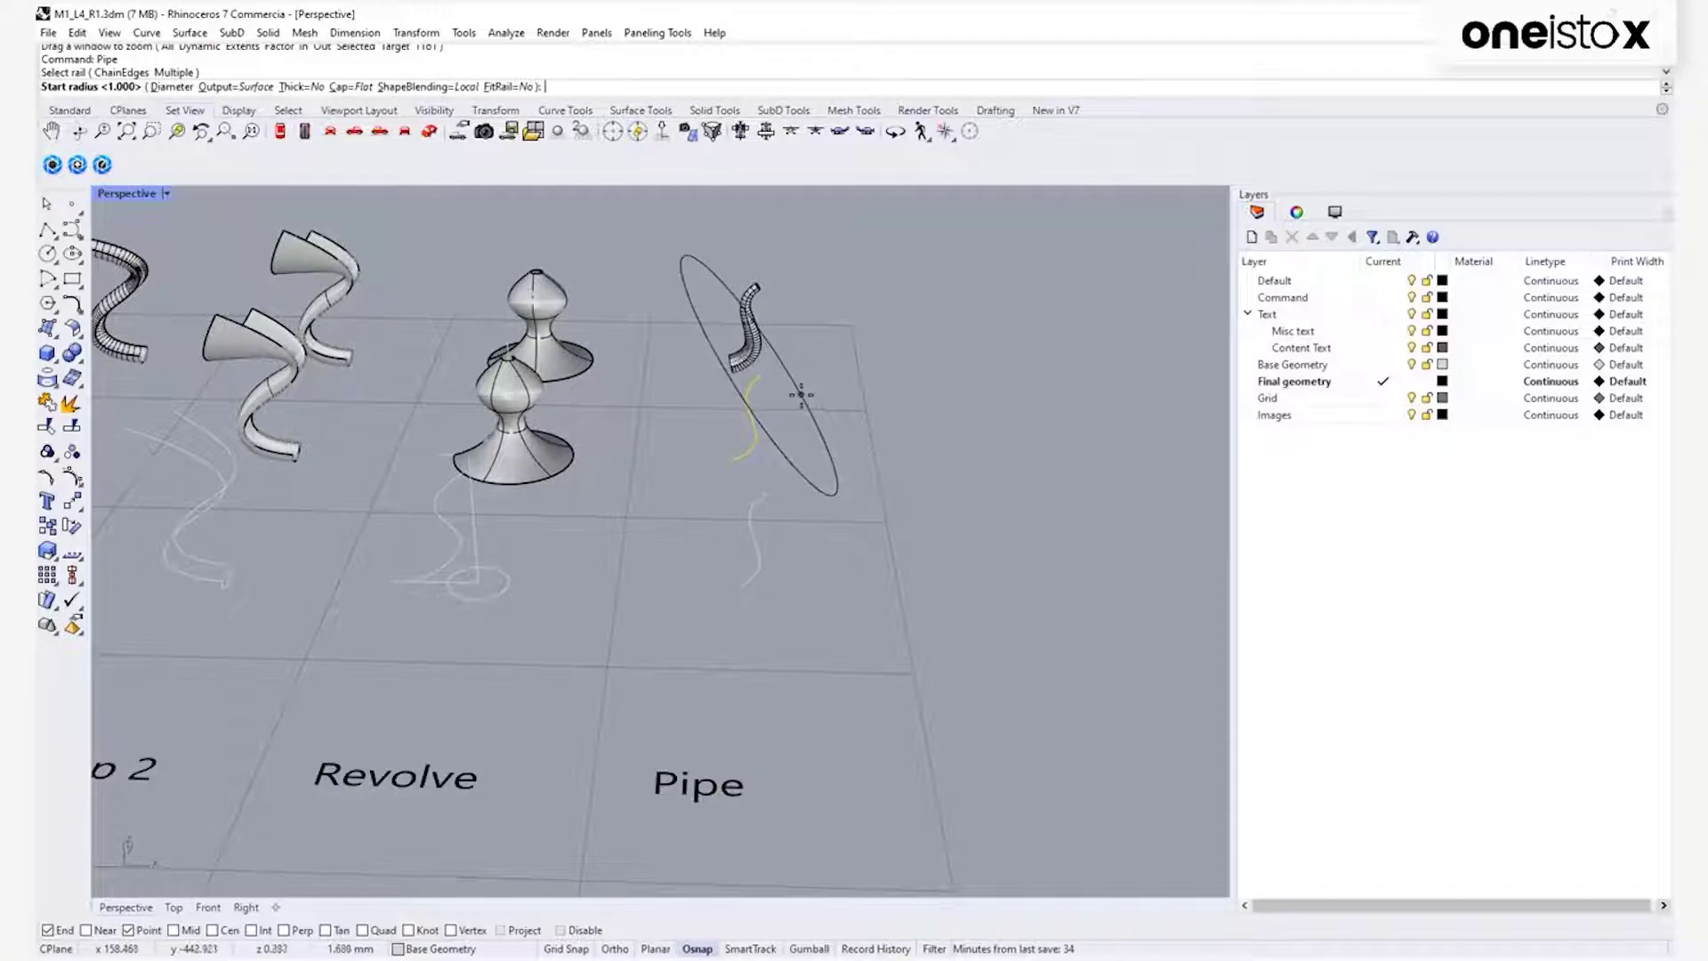
scroll(801, 388, "up", 5)
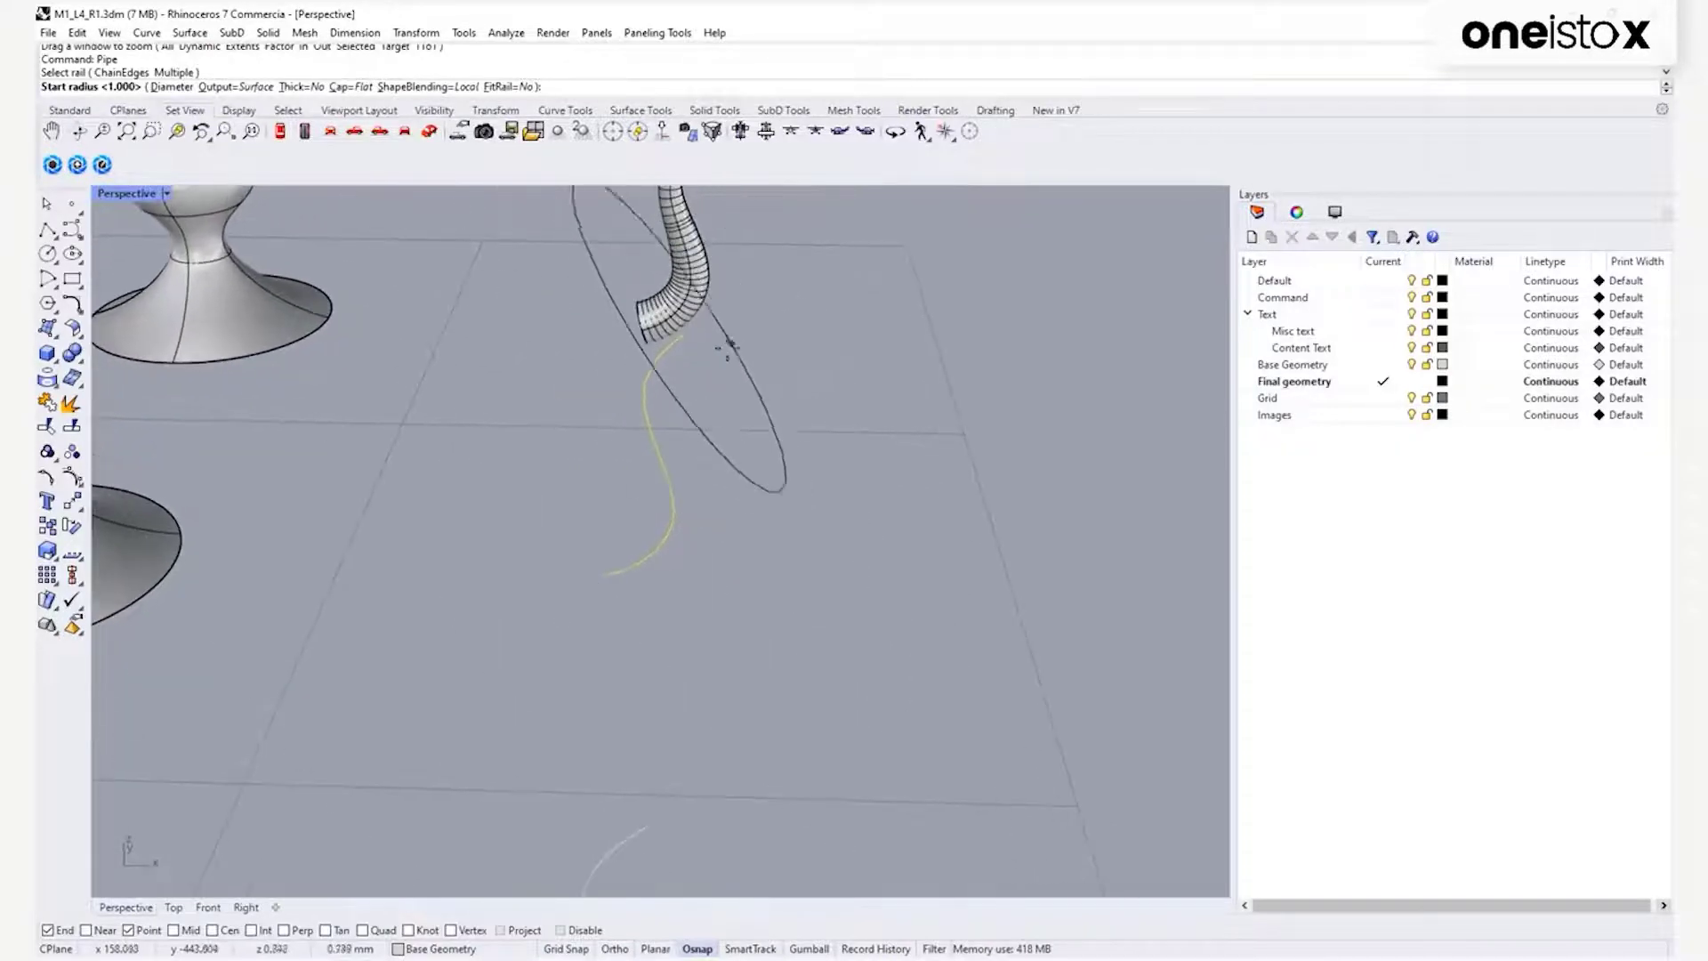
right_click_drag(703, 356, 800, 370)
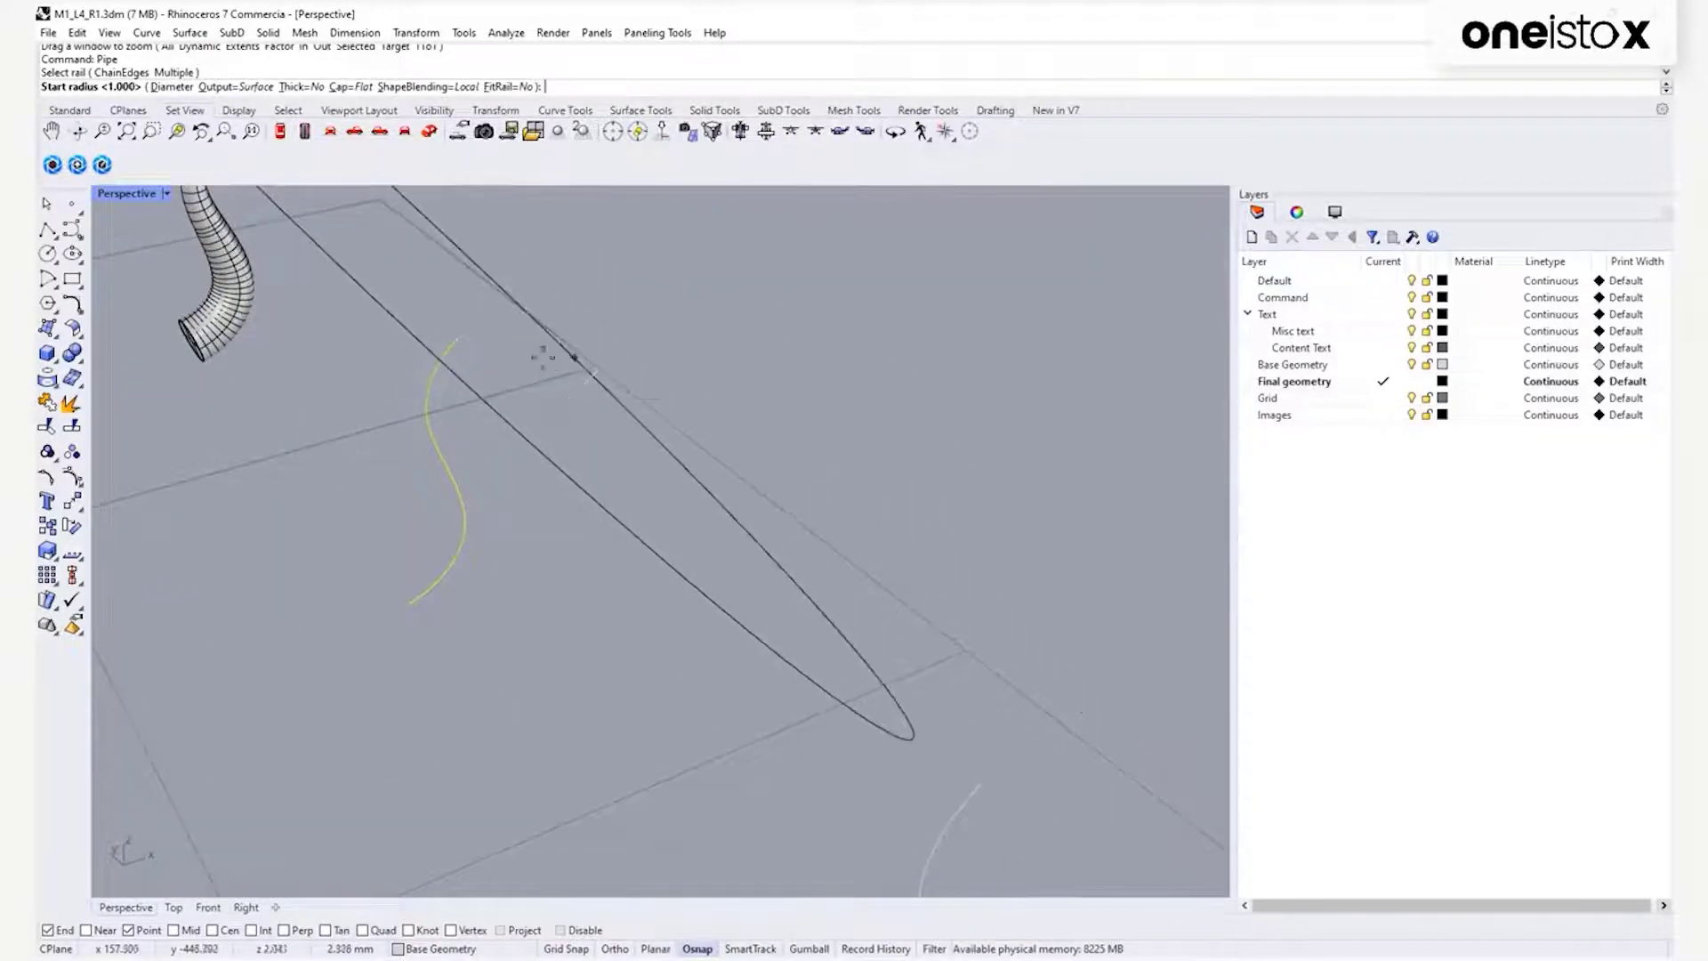
left_click(442, 324)
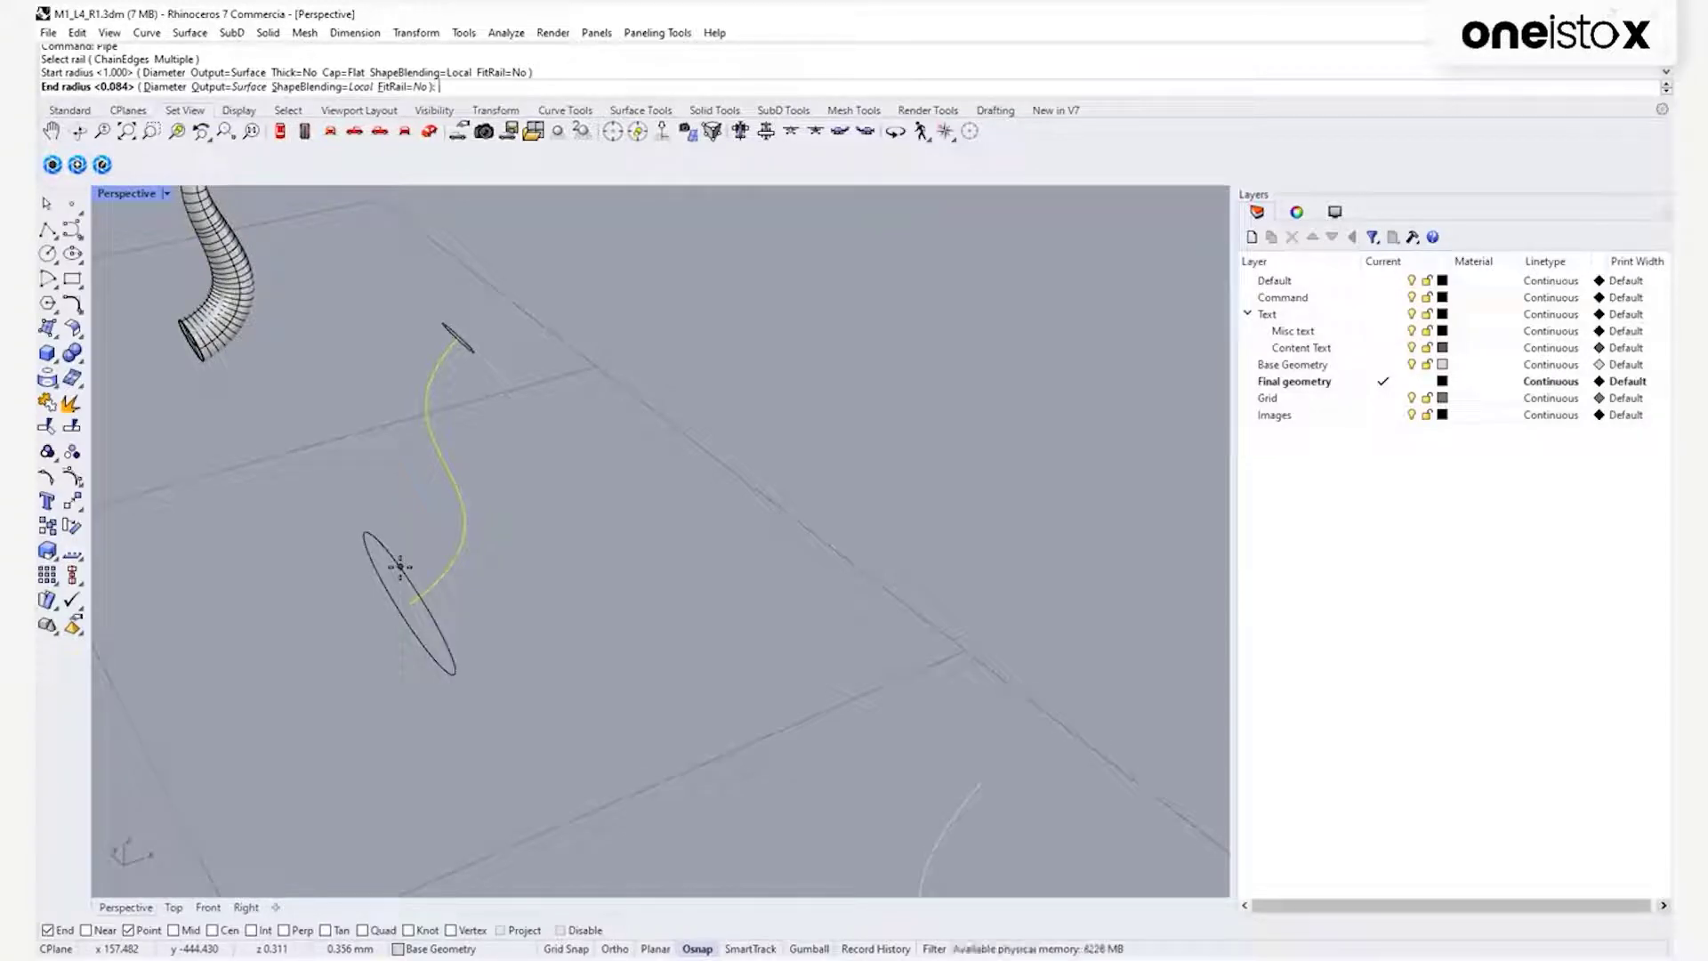
right_click_drag(403, 568, 336, 667)
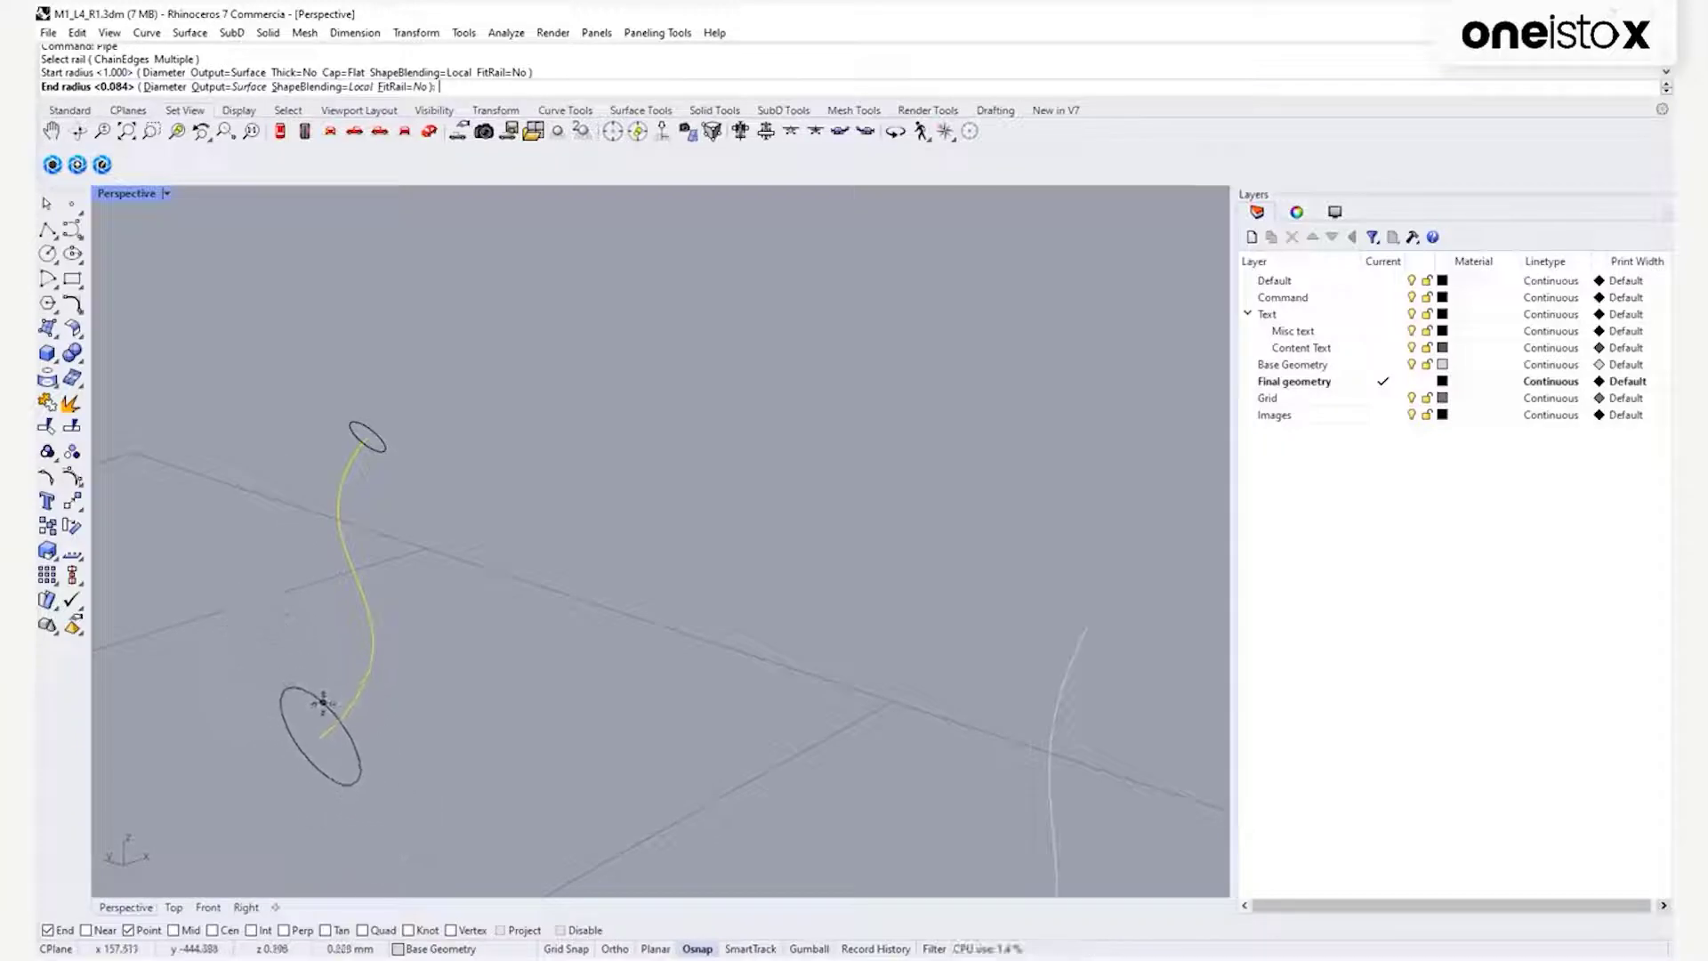
left_click(325, 695)
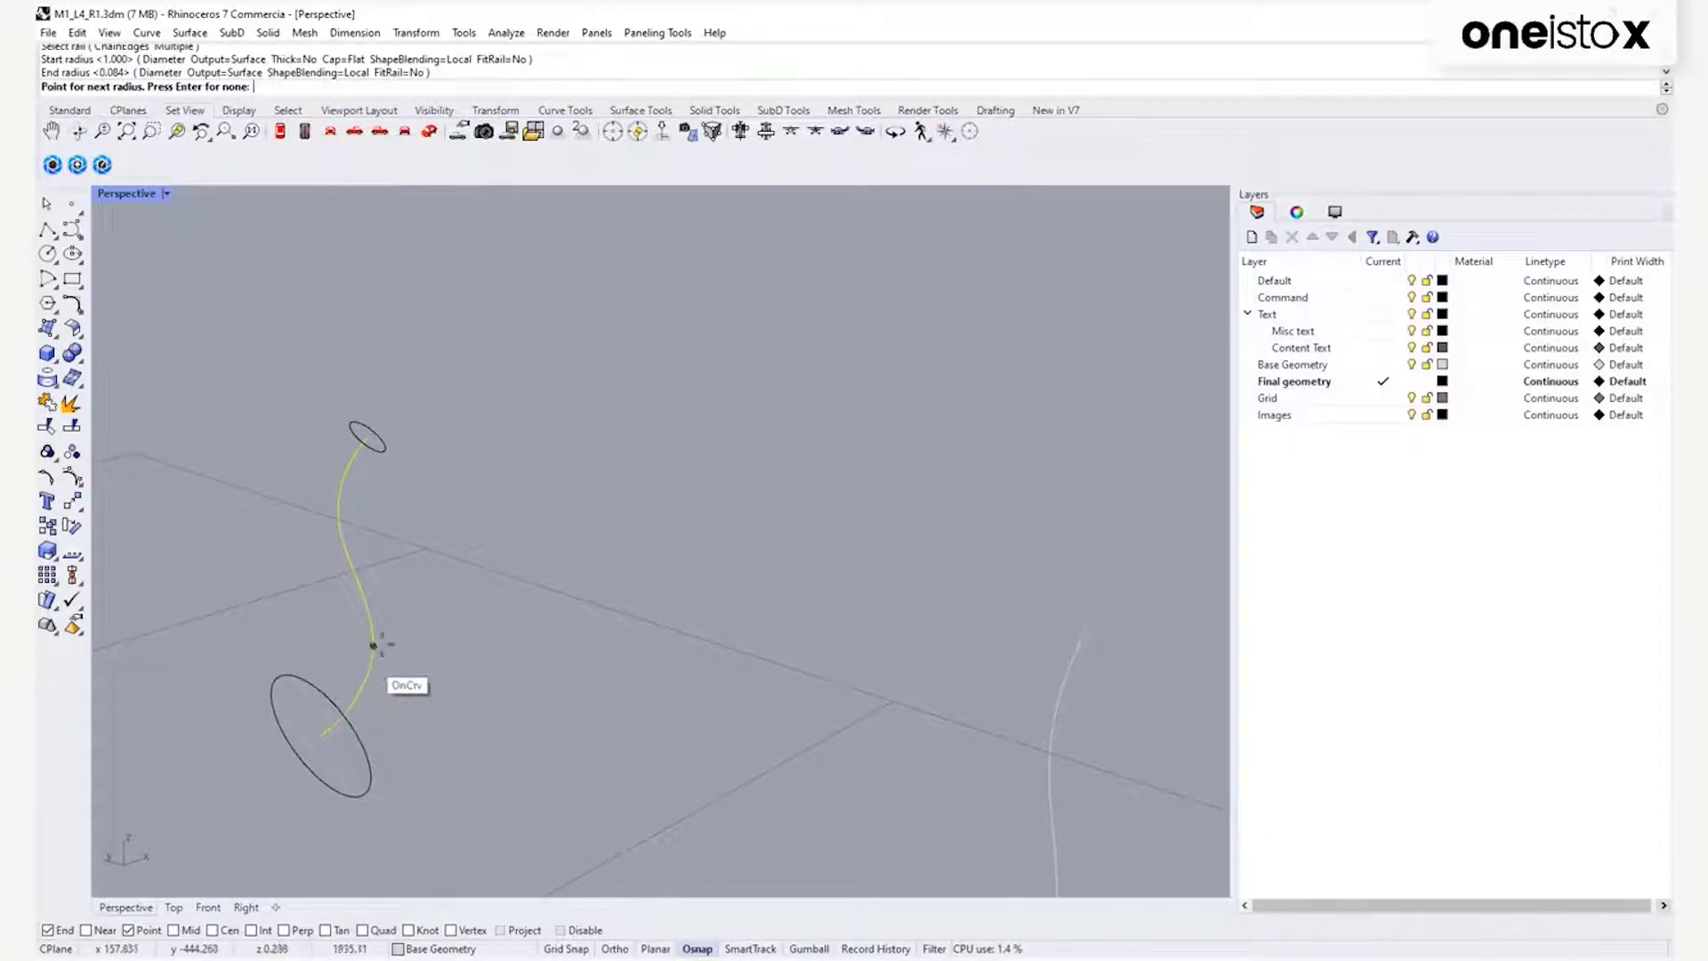
key("Return")
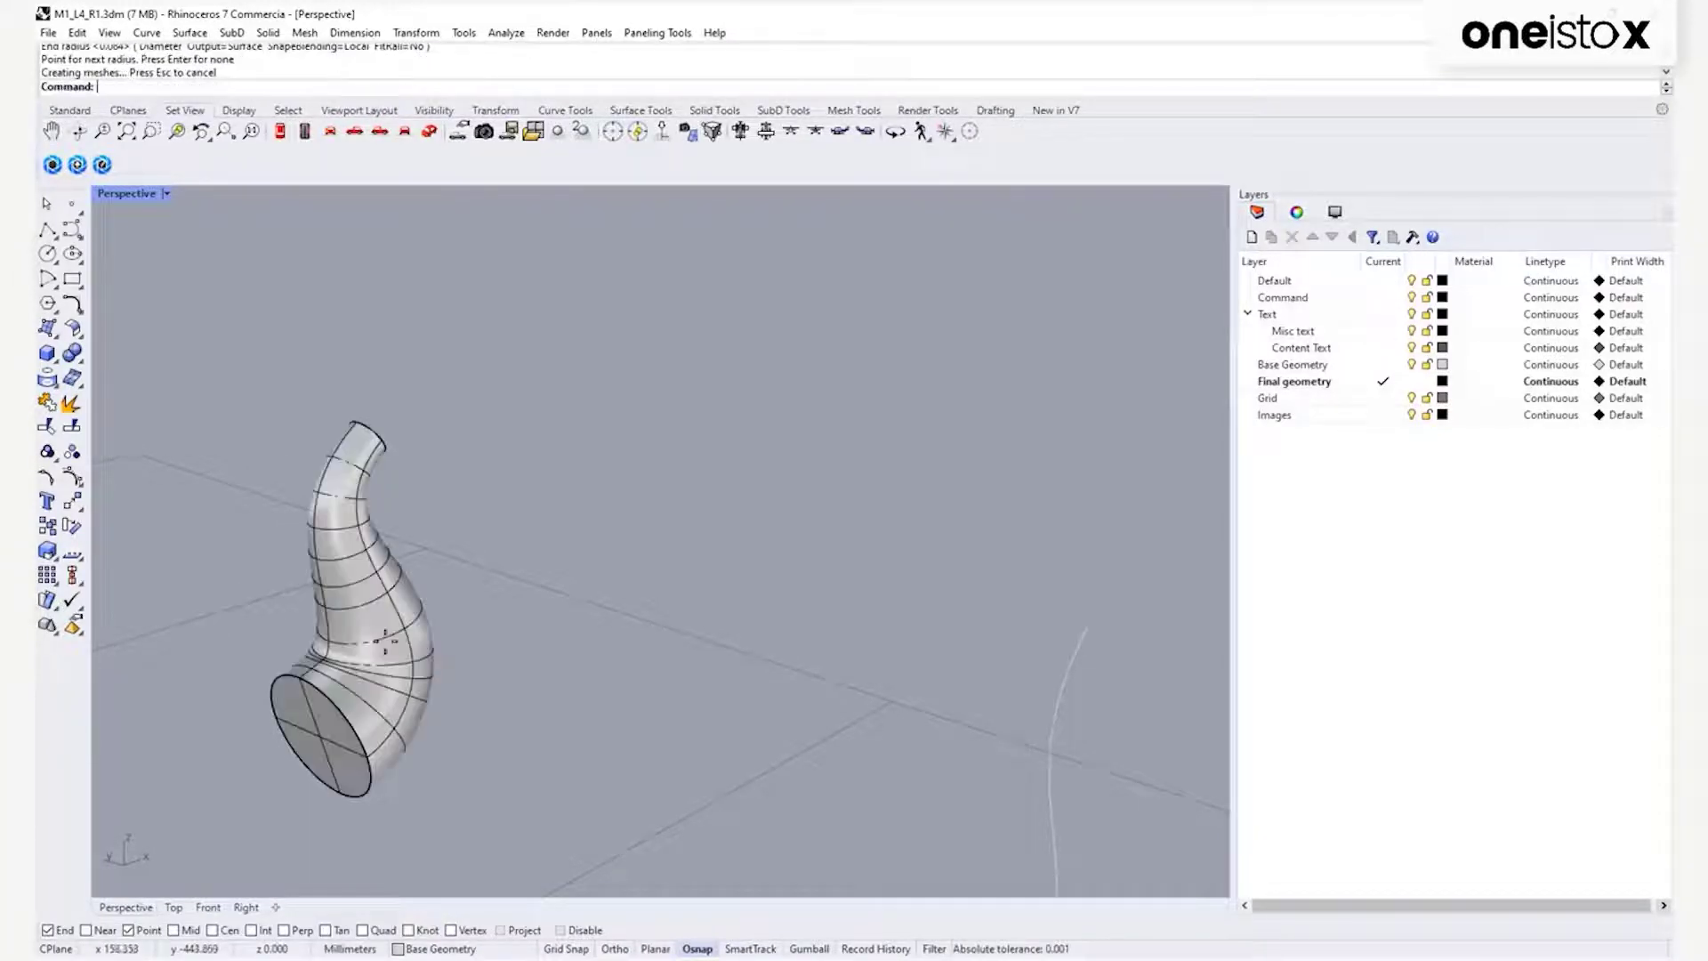
Examine the tapered pipe from several angles beside the finished output pipe, and review the whole command chart.
right_click_drag(670, 570, 833, 434)
scroll(651, 553, "down", 5)
scroll(716, 543, "up", 3)
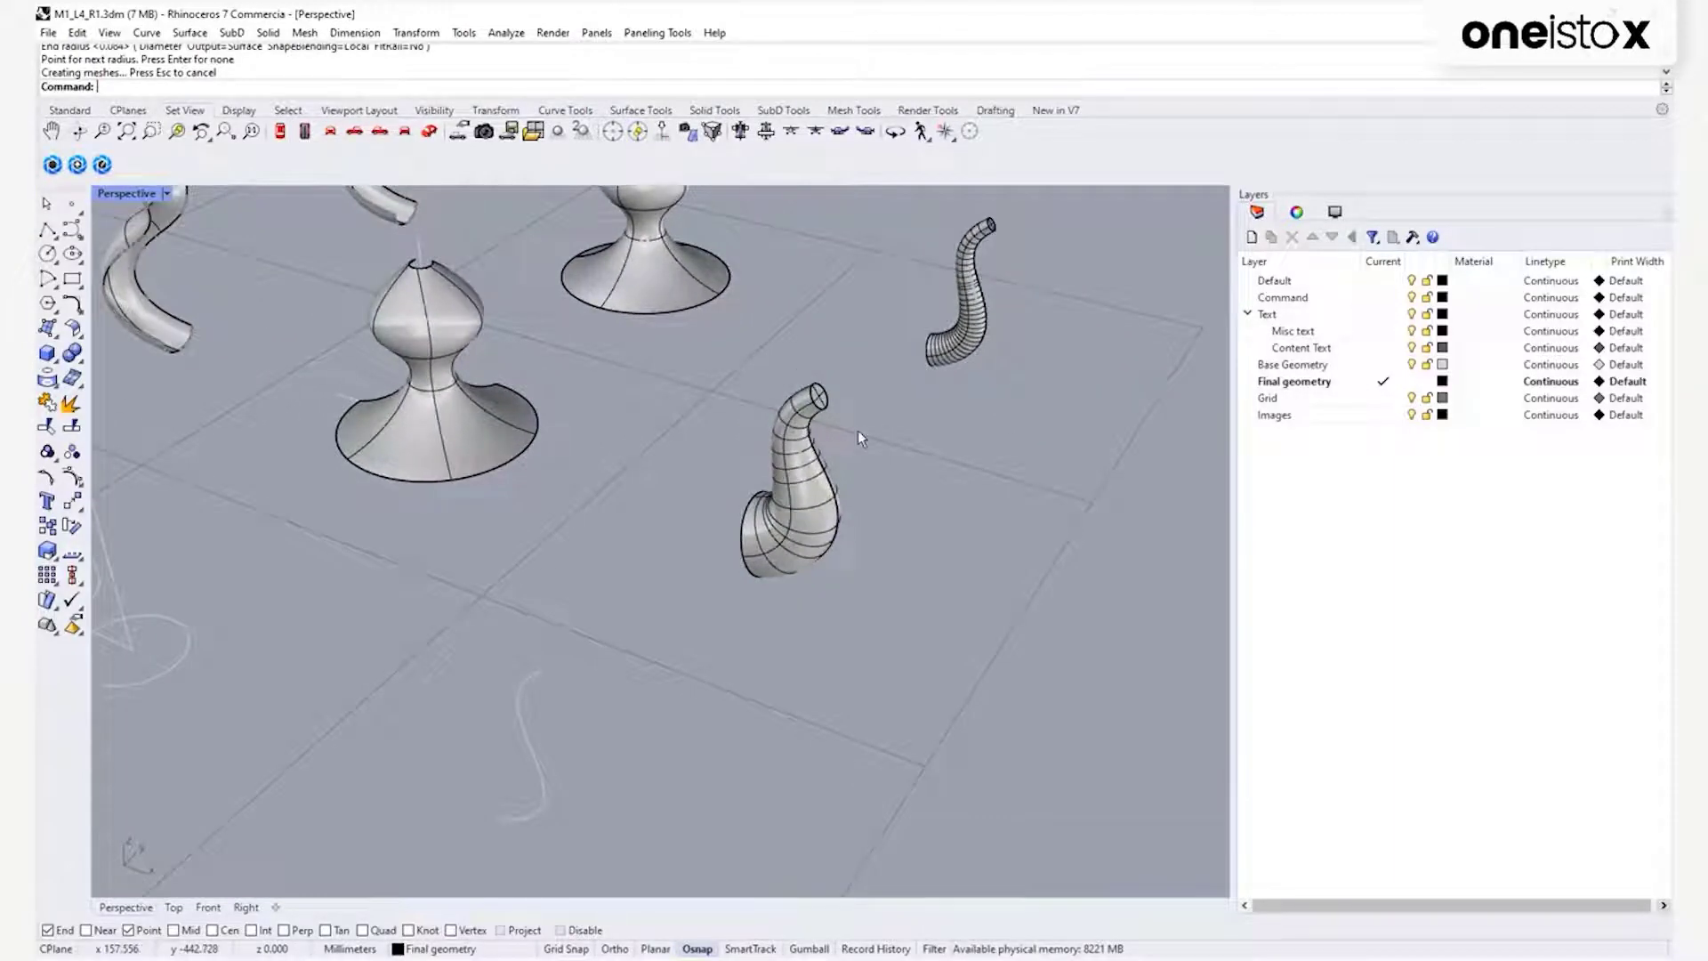
right_click_drag(707, 503, 800, 476)
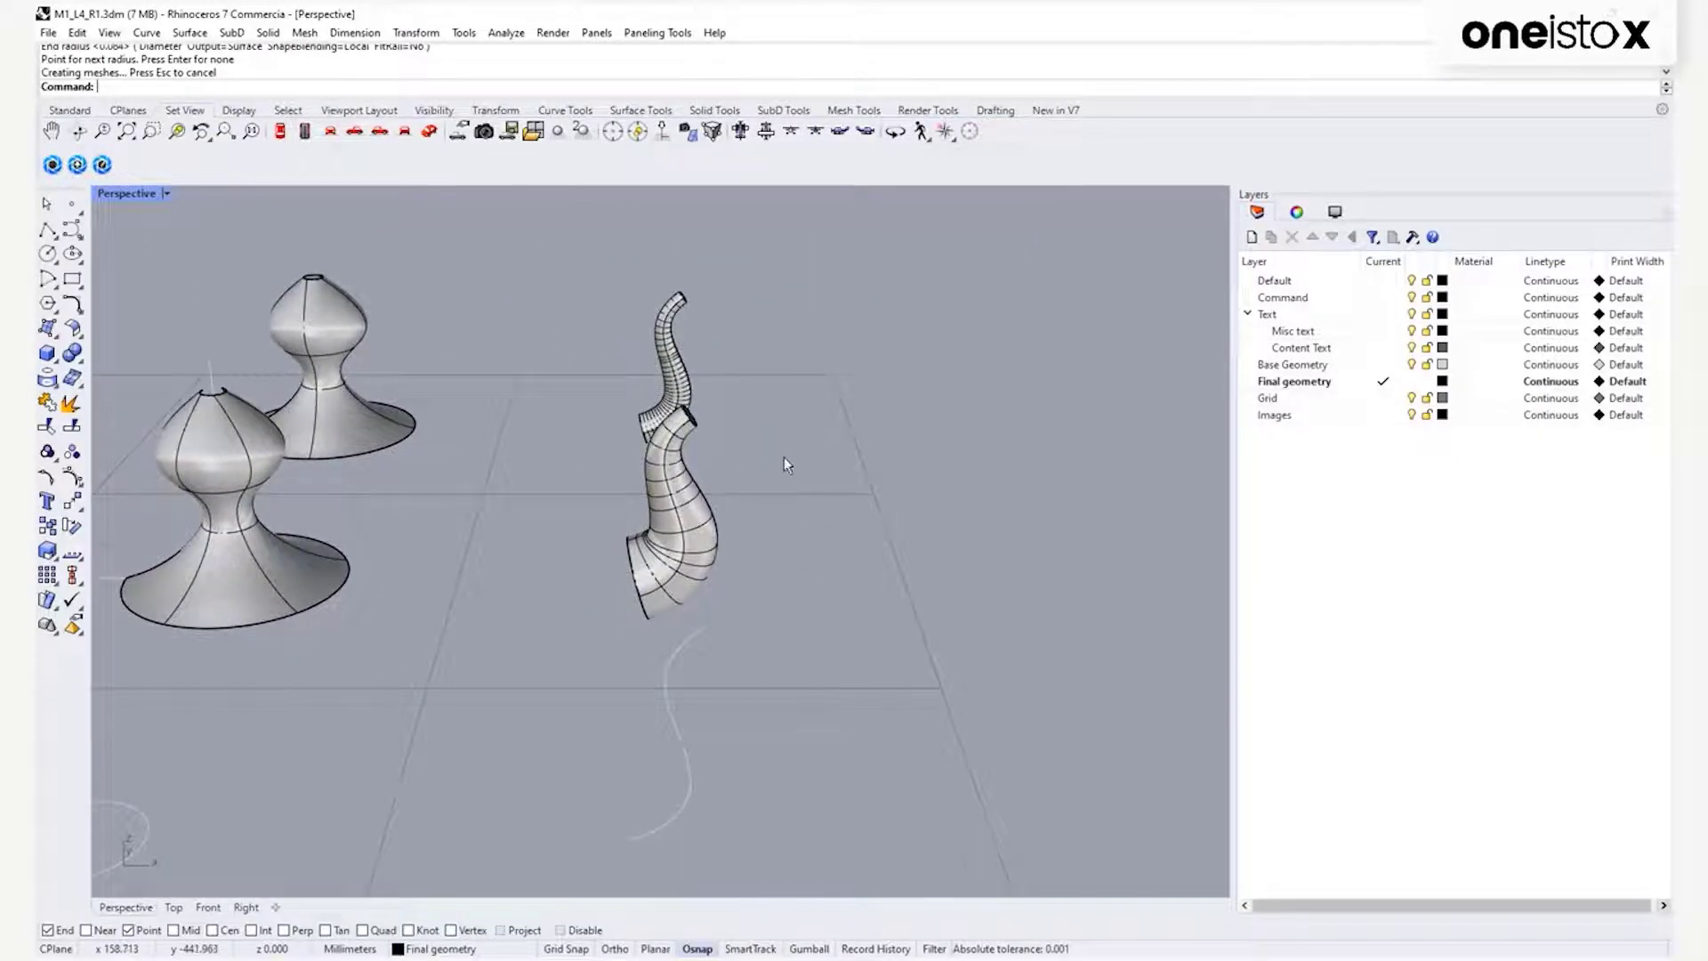
scroll(783, 472, "down", 5)
scroll(787, 485, "up", 3)
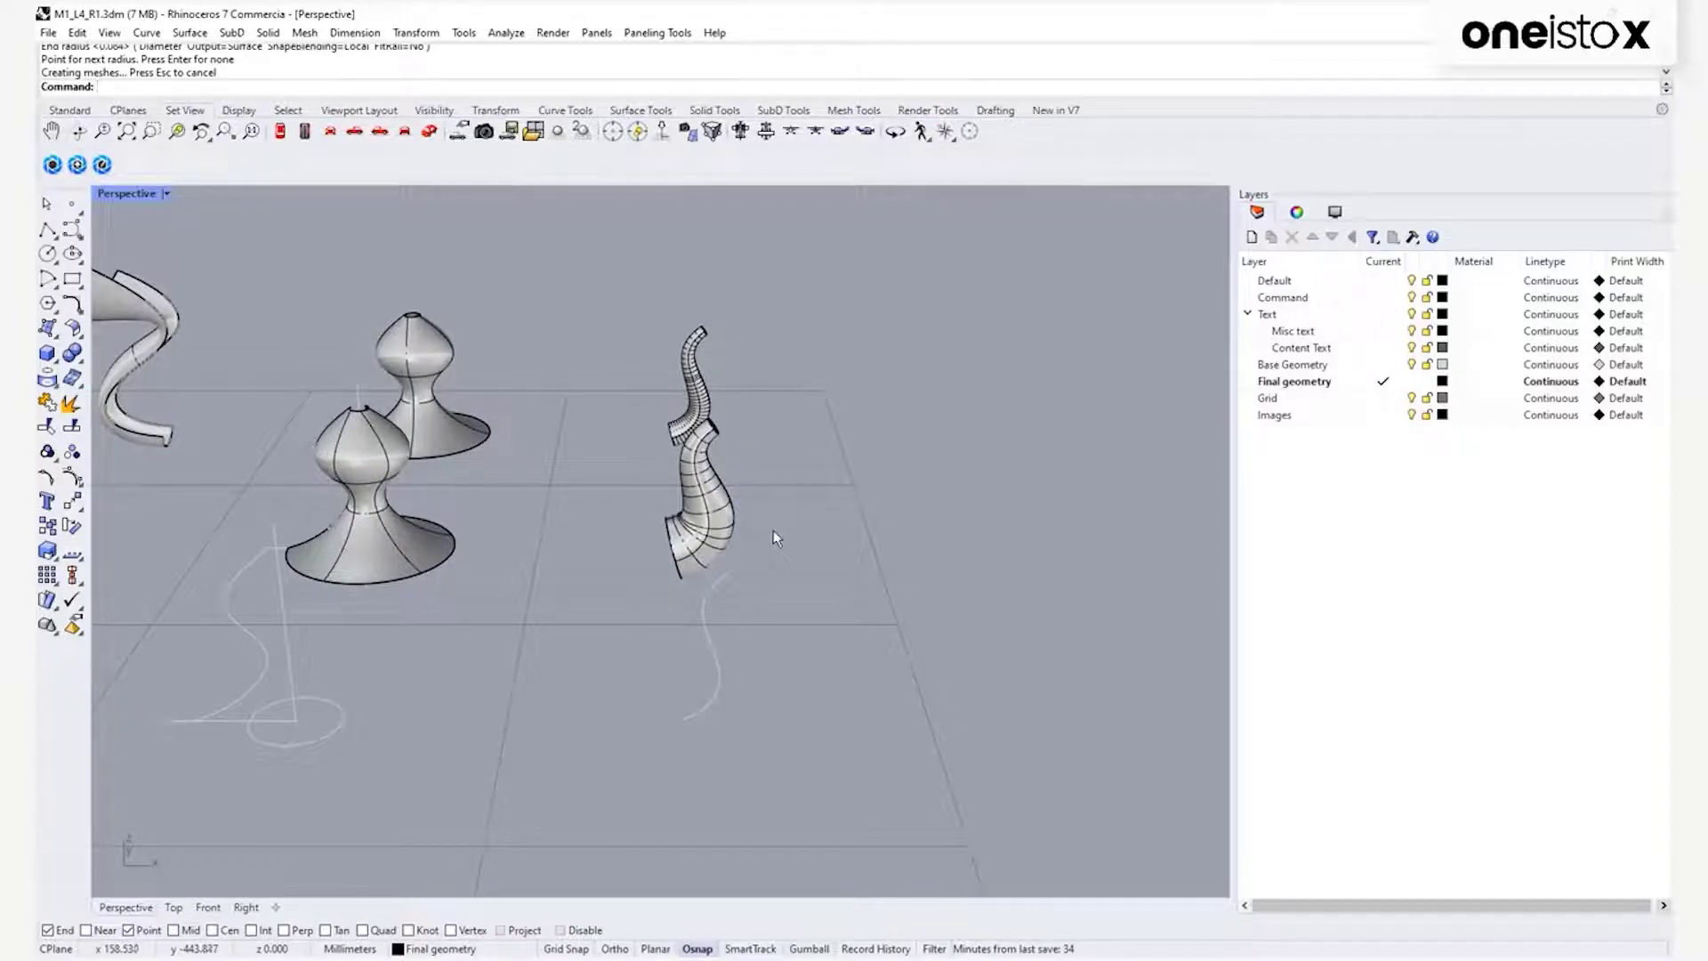
scroll(870, 434, "down", 6)
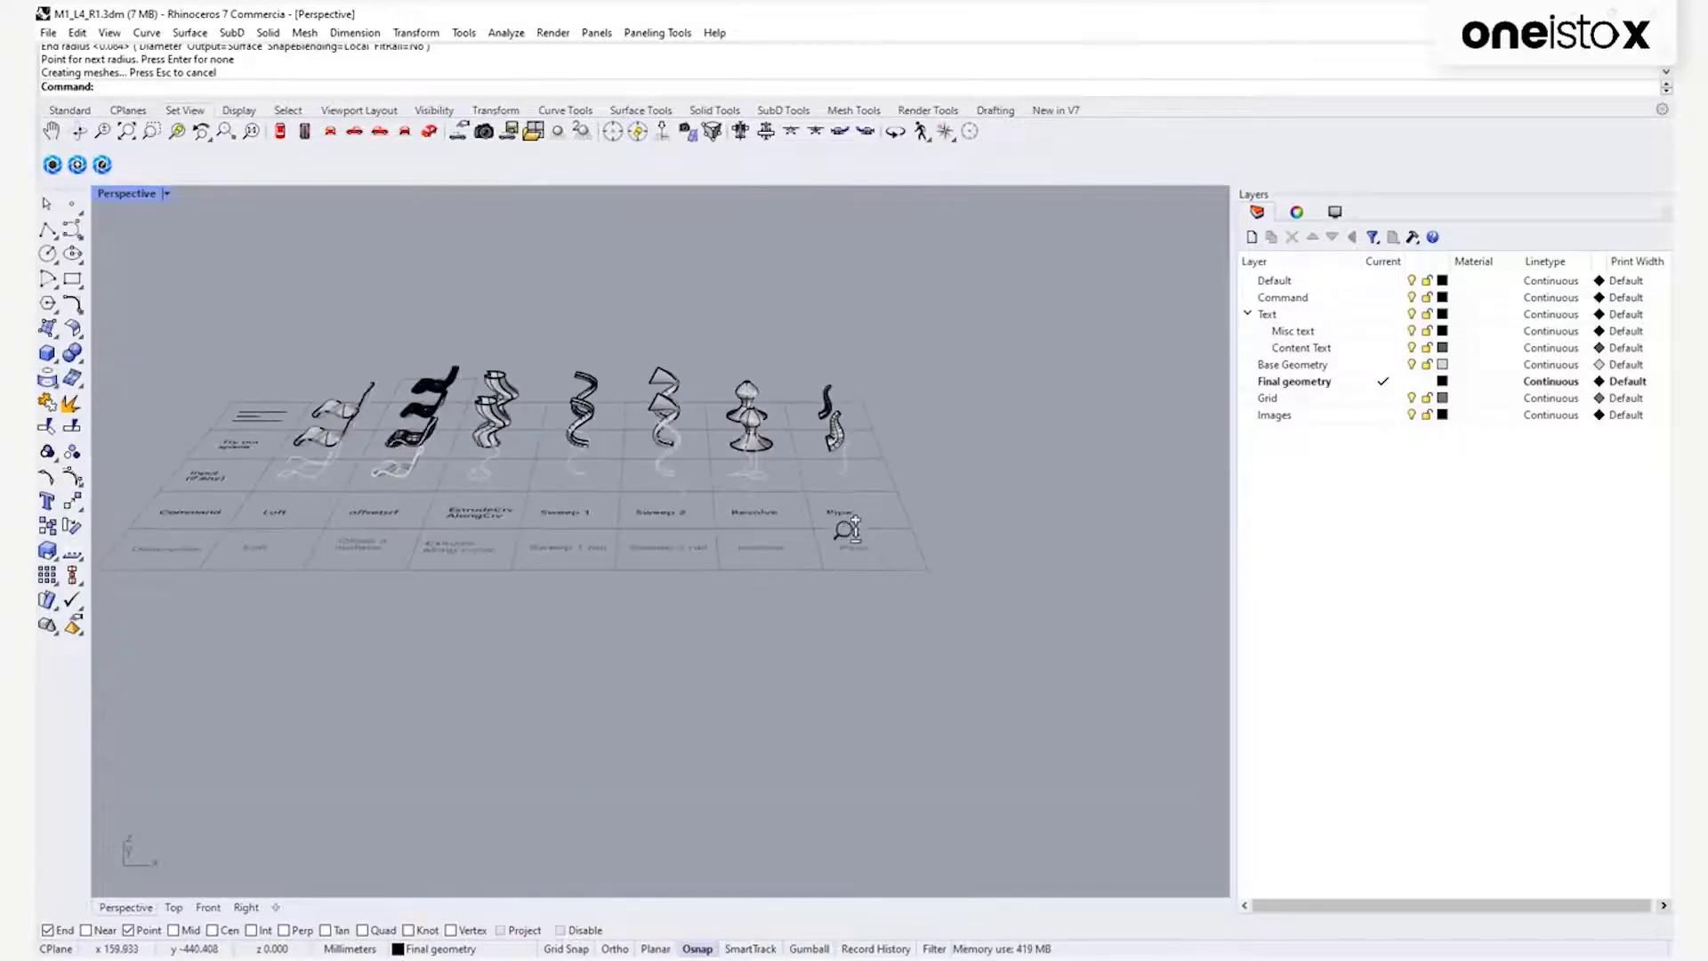